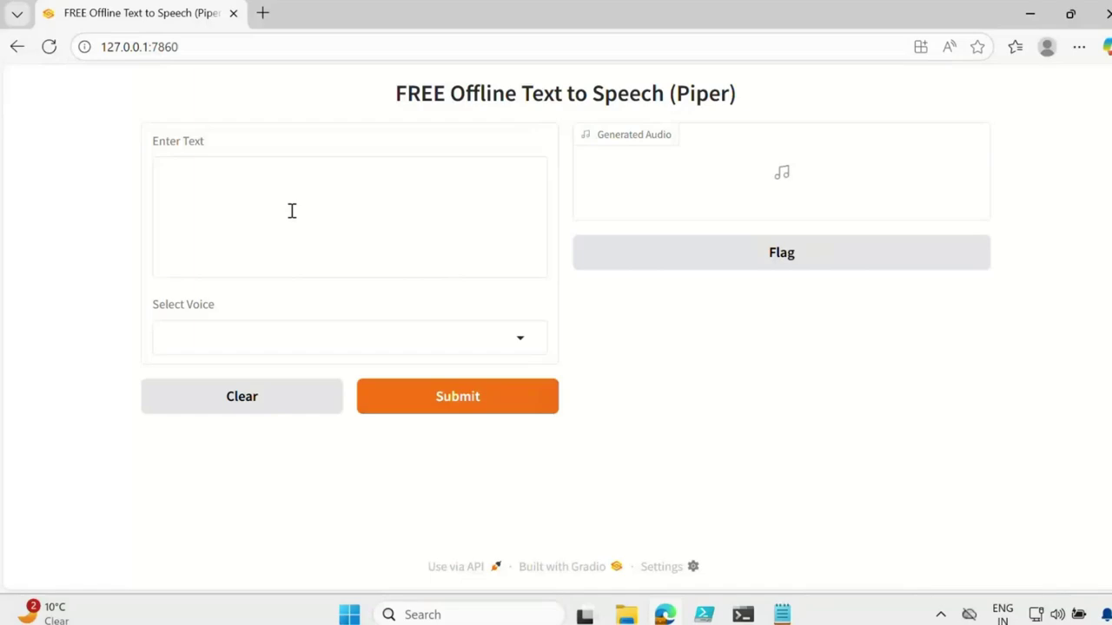
# Examine the list of voices available in the text-to-speech form without choosing one
pyautogui.click(196, 176)
pyautogui.press('Tab')
pyautogui.press('Escape')
pyautogui.click(523, 338)
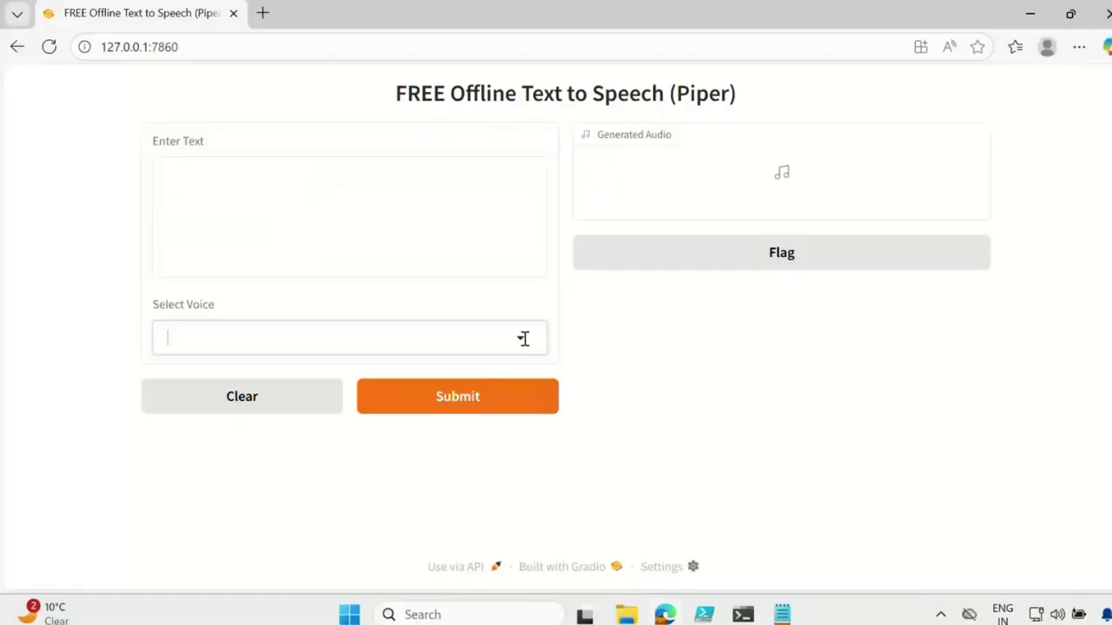
pyautogui.click(524, 339)
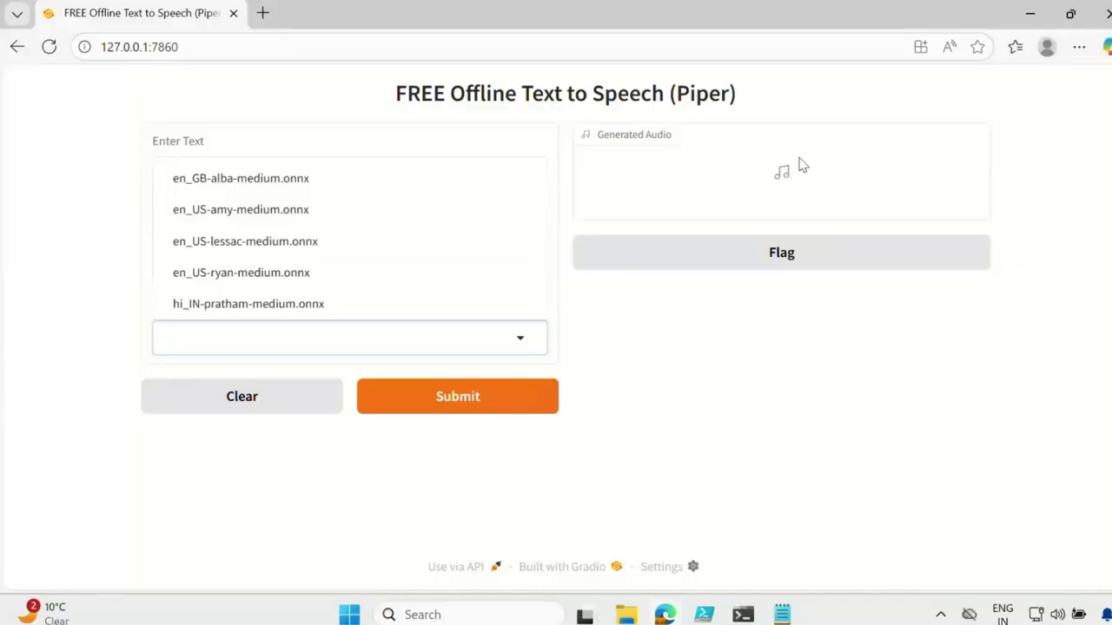
pyautogui.press('Escape')
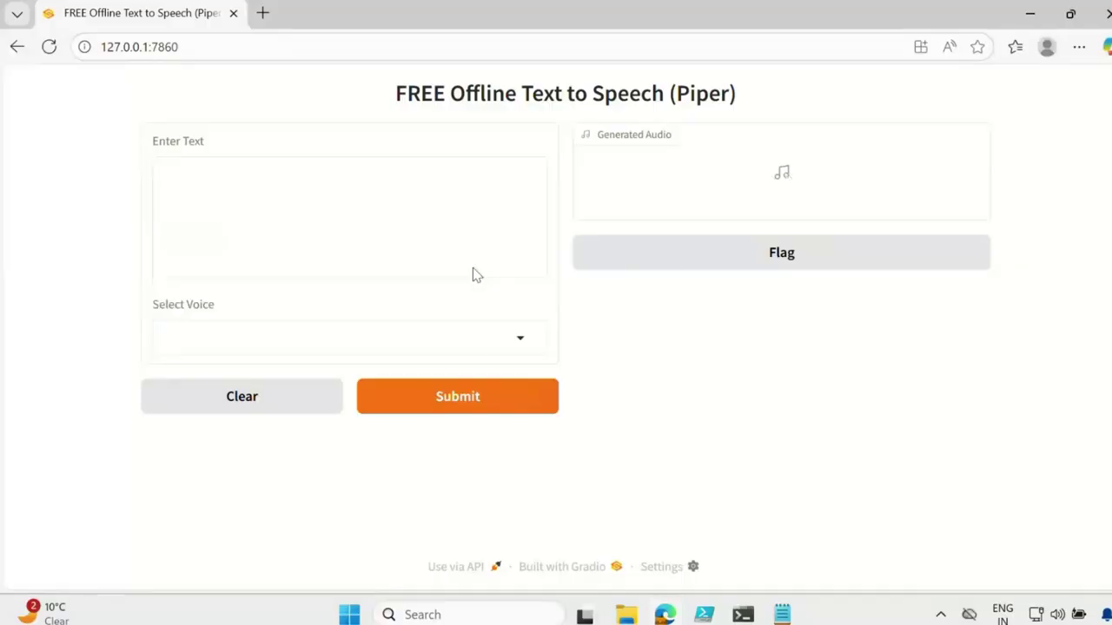
# Generate speech for the message beginning "If this video was helpful, please hit the like button" with the en_GB-alba-medium.onnx voice
pyautogui.click(275, 197)
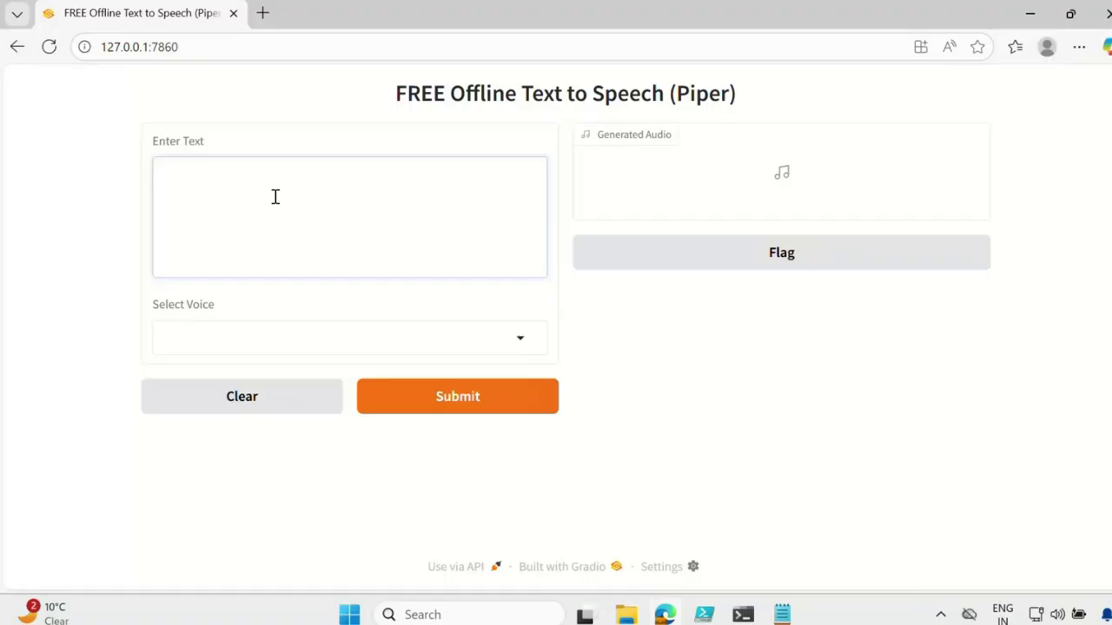
pyautogui.write("If this video was helpful, please hit the like button, share it with others, and subscribe to the channel. Let me know your thoughts, questions, or feedback in the comments below. Your support really helps the channel grow and motivates me to bring more useful content like this. Thanks for watching, and I'll see you in the next video.")
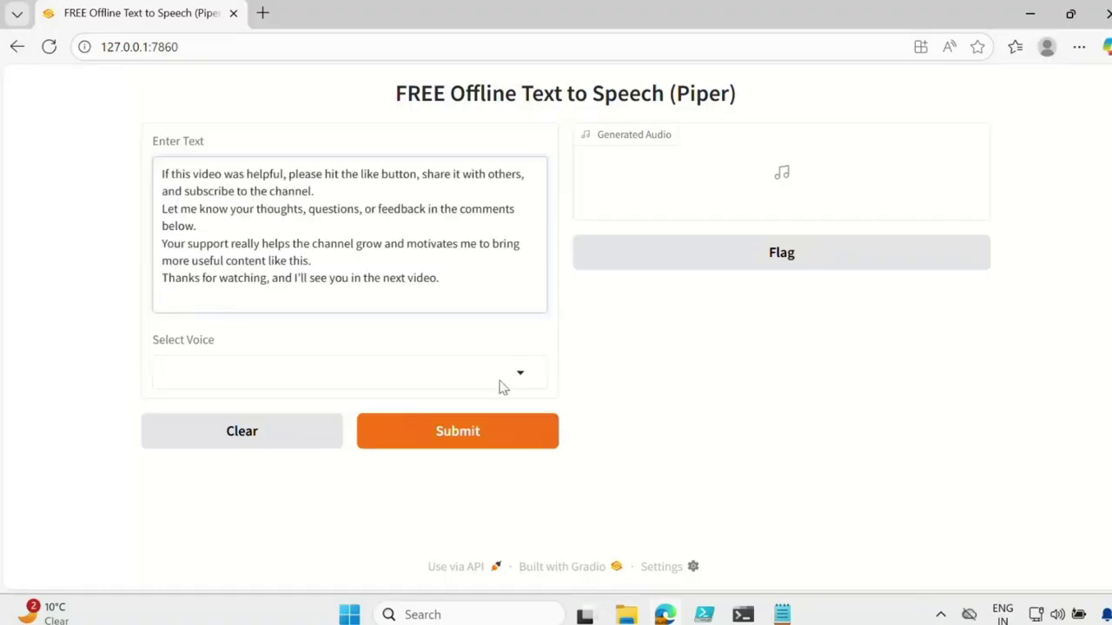
pyautogui.click(503, 380)
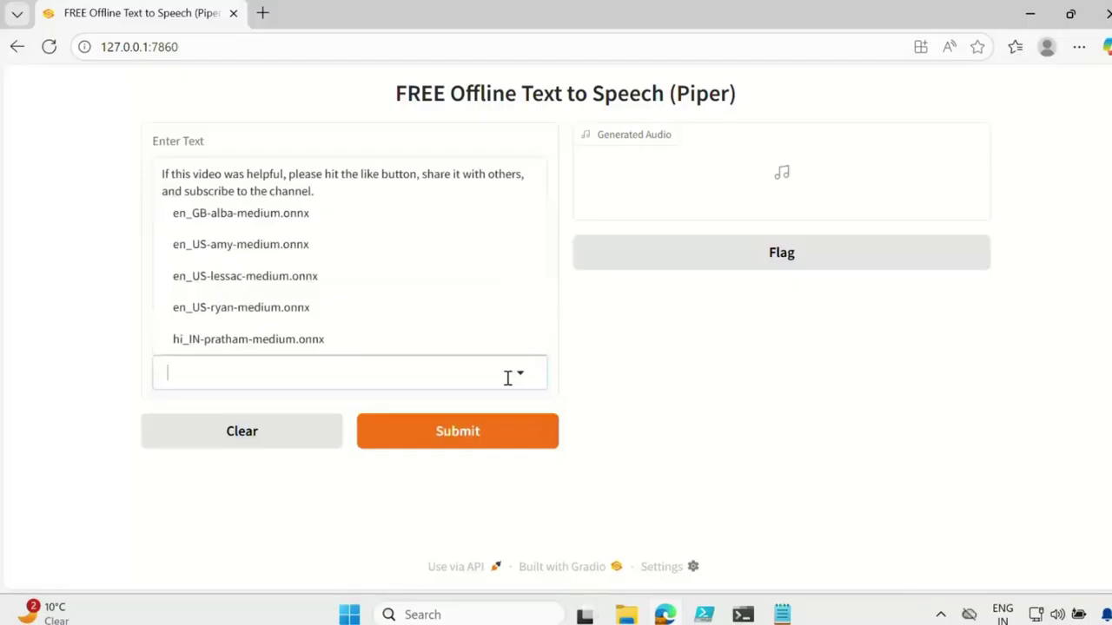
pyautogui.click(263, 216)
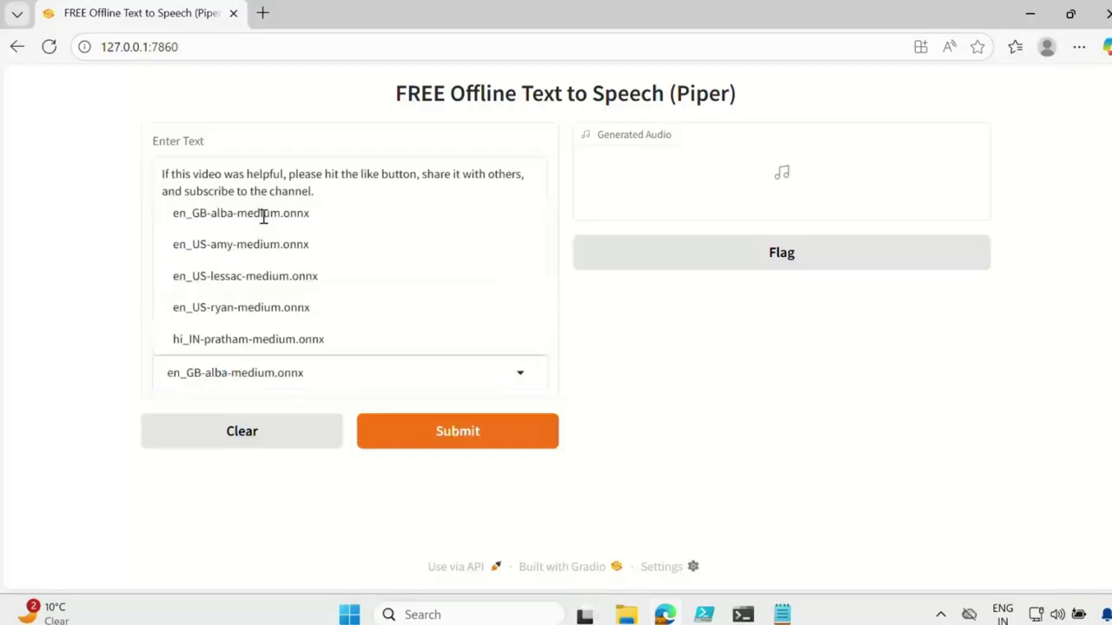
pyautogui.click(457, 431)
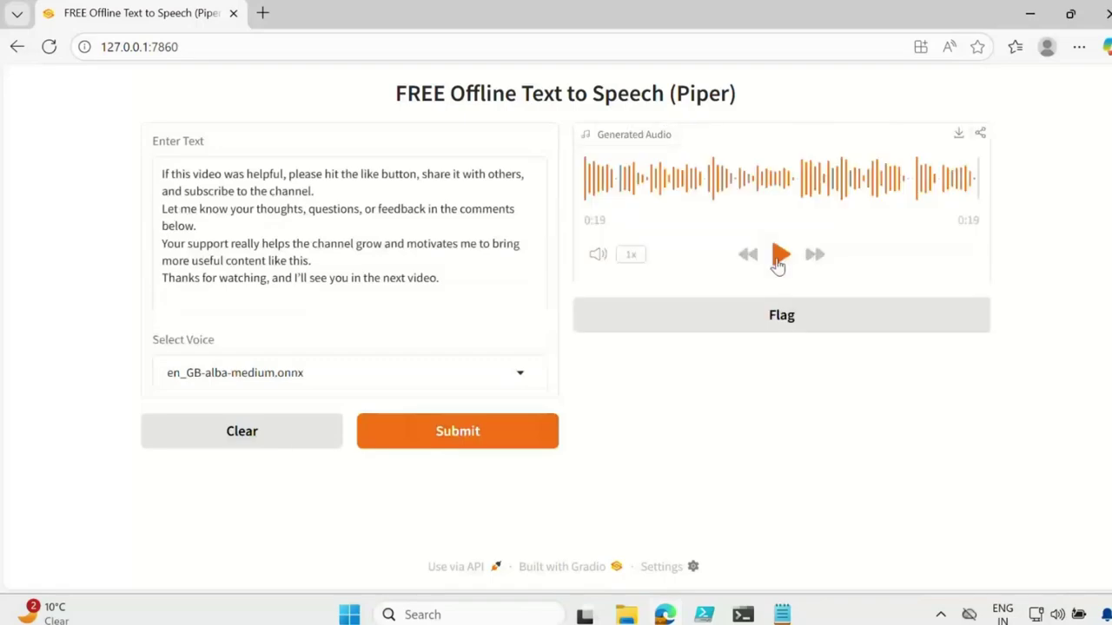
# Play the generated alba audio and download it as a WAV file
pyautogui.click(779, 257)
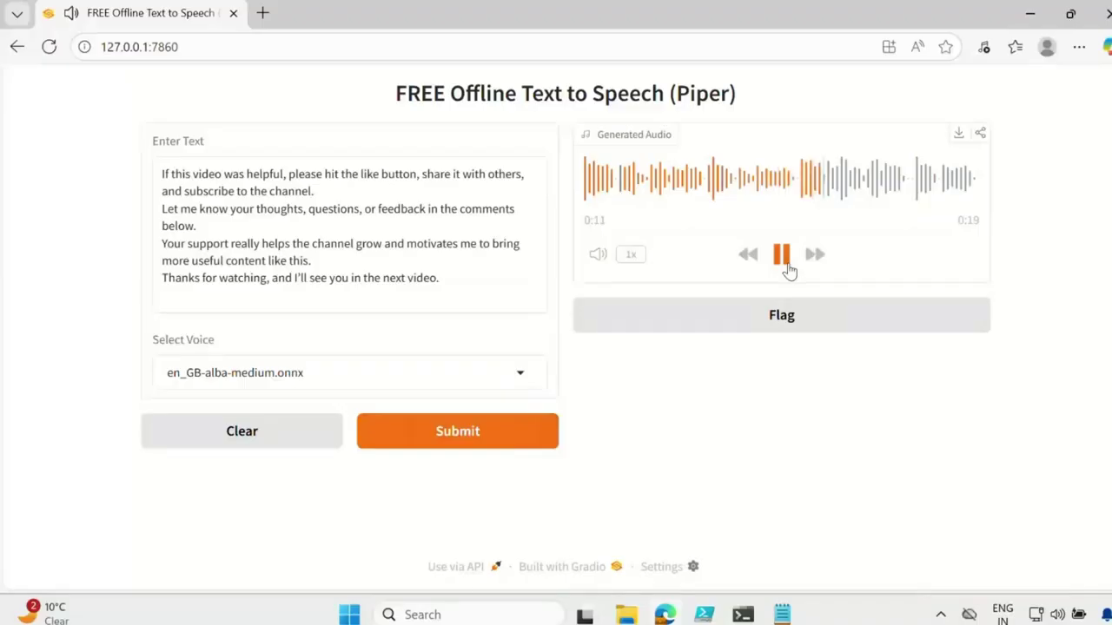
pyautogui.click(960, 139)
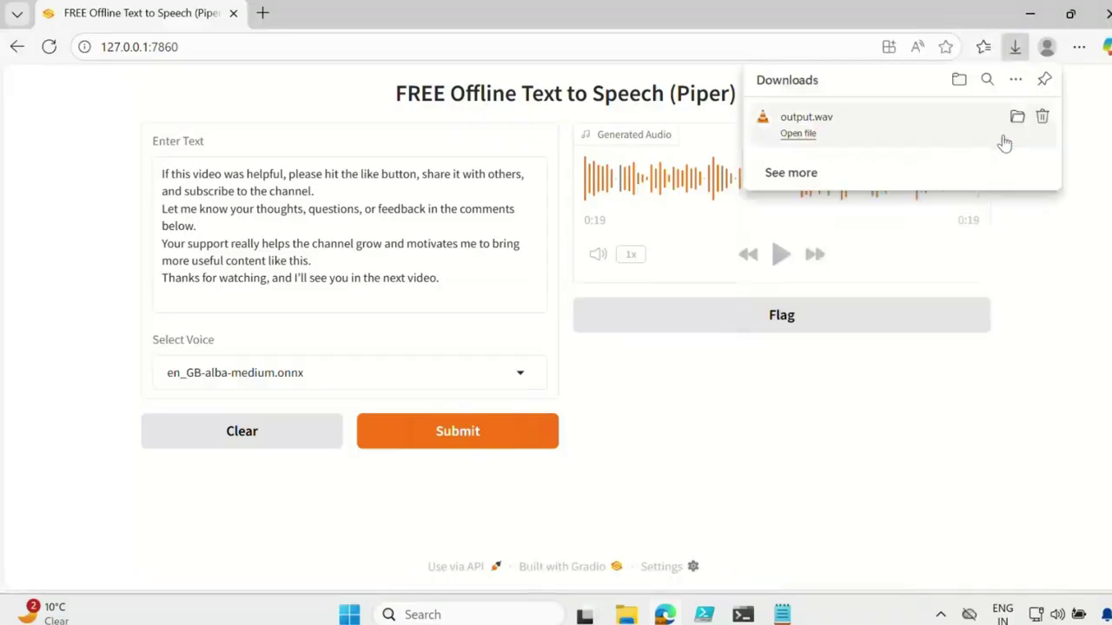
pyautogui.click(1067, 212)
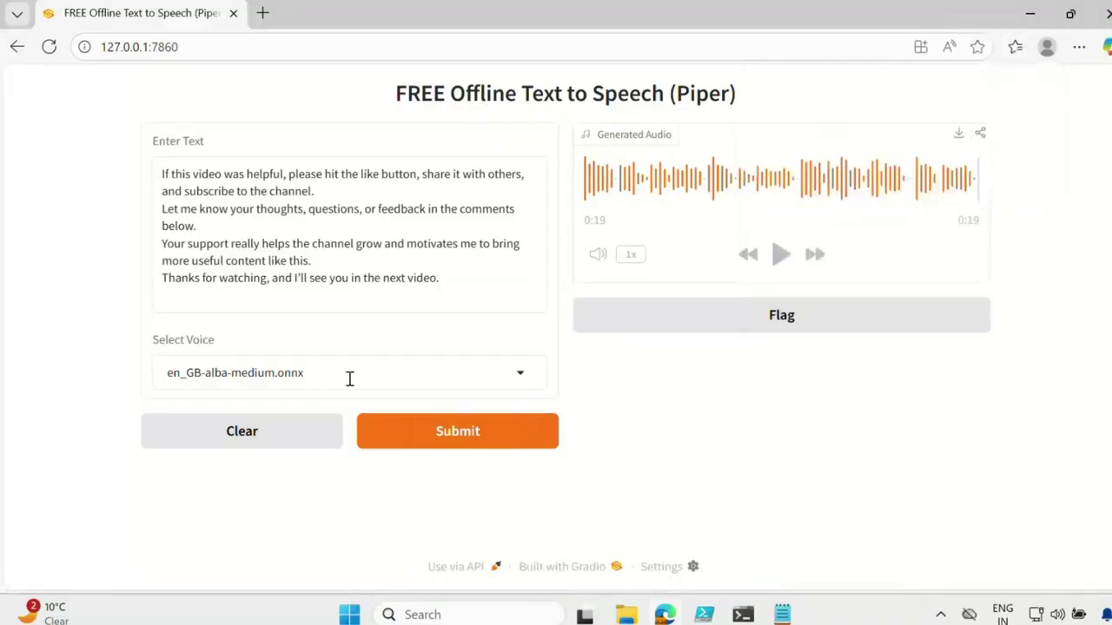
# Generate the same text again with the en_US-ryan-medium.onnx voice
pyautogui.click(513, 376)
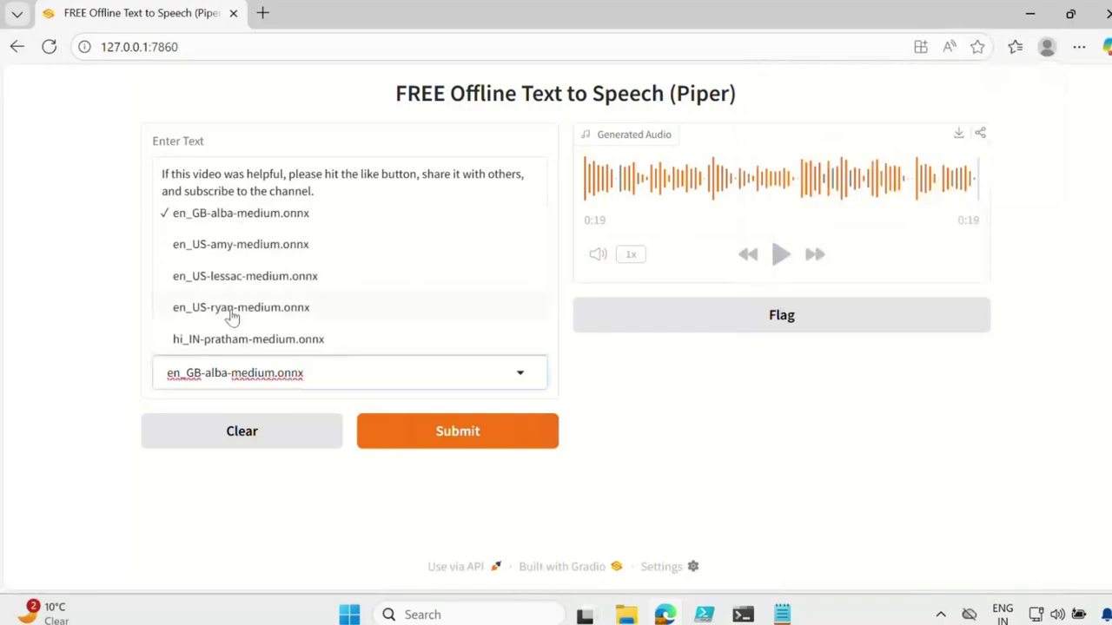
pyautogui.click(232, 309)
pyautogui.click(457, 436)
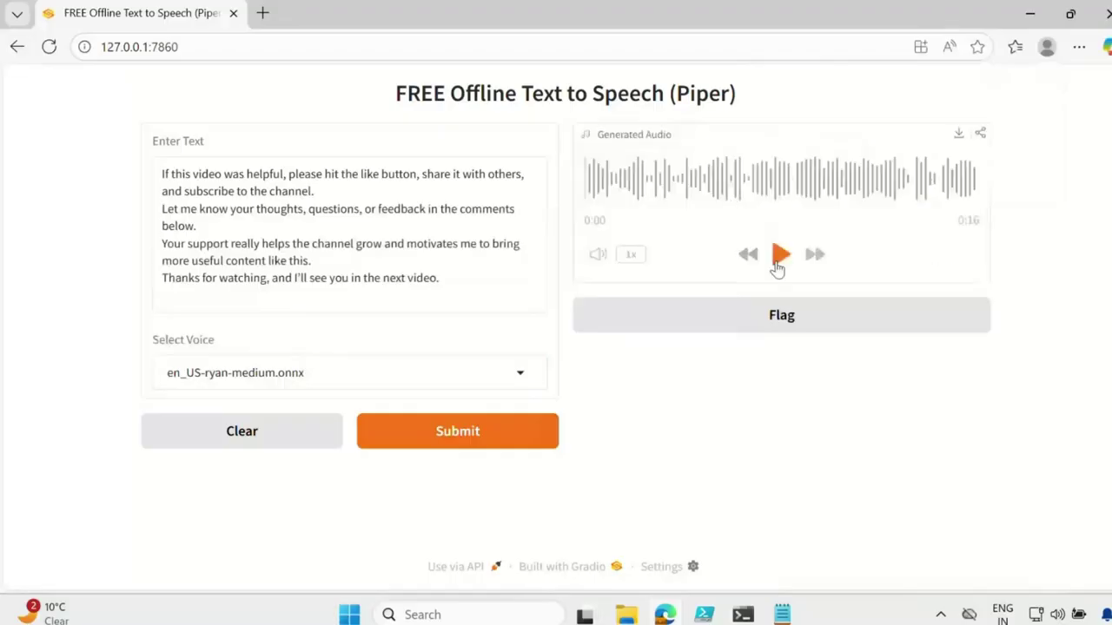
# Play the generated ryan audio, pause it, and download it as a WAV file
pyautogui.click(779, 255)
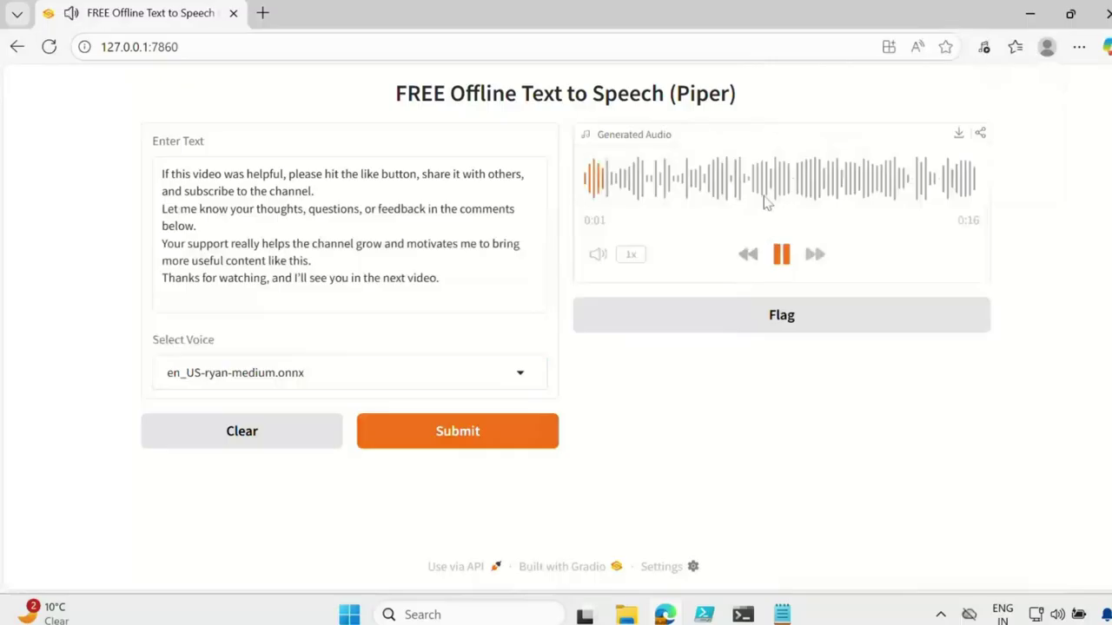
pyautogui.click(782, 257)
pyautogui.click(958, 138)
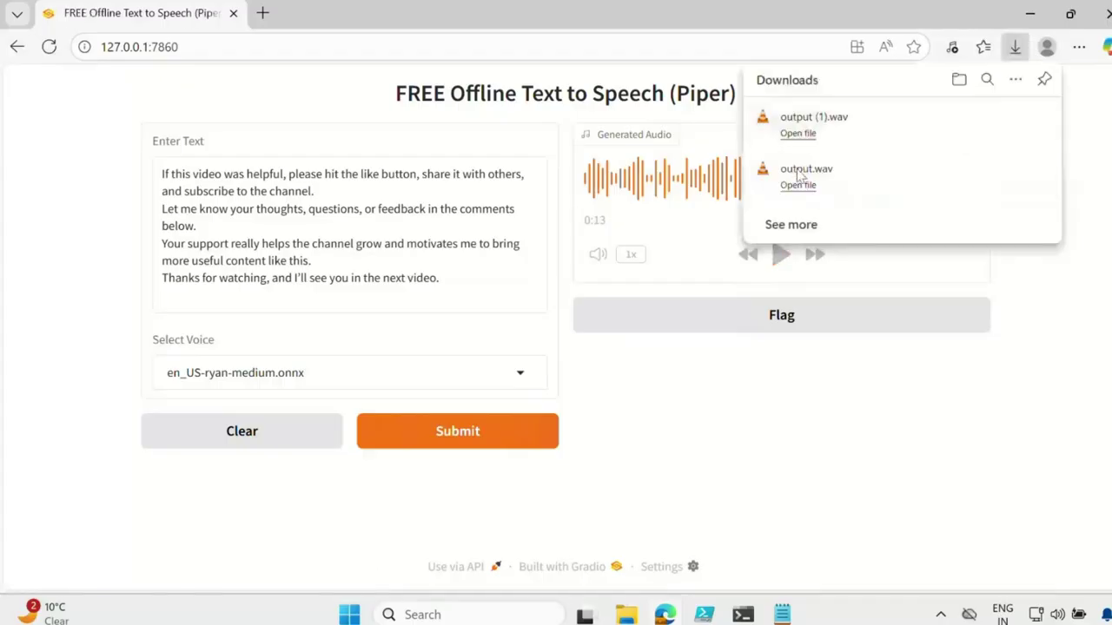
# Show the newly downloaded output (1).wav in its folder and hide the Date modified column
pyautogui.click(1017, 119)
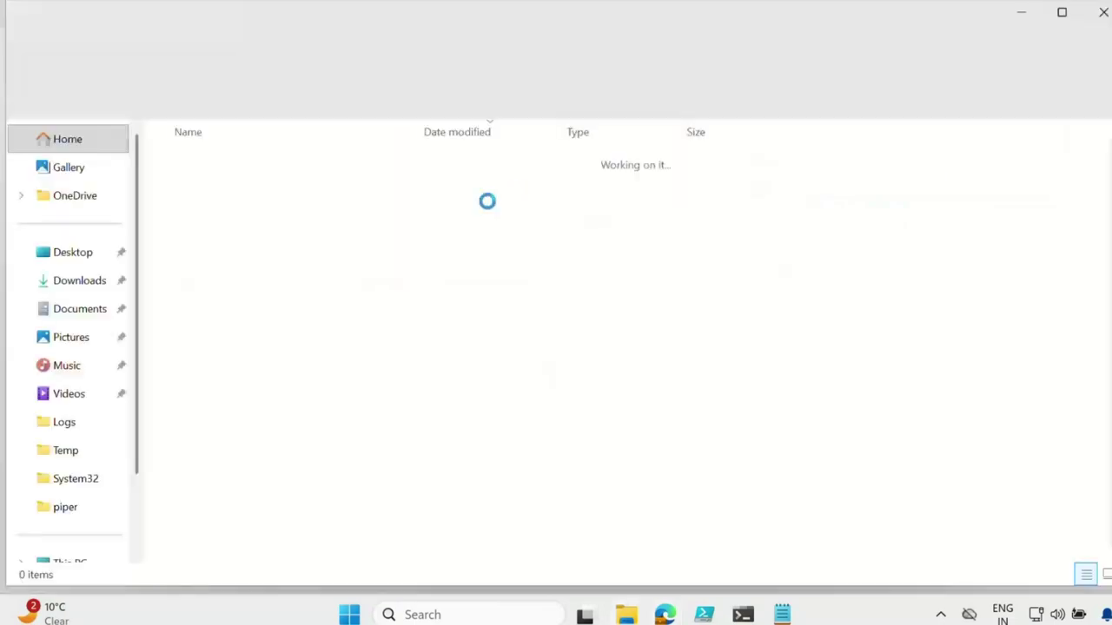
pyautogui.rightClick(469, 135)
pyautogui.click(533, 213)
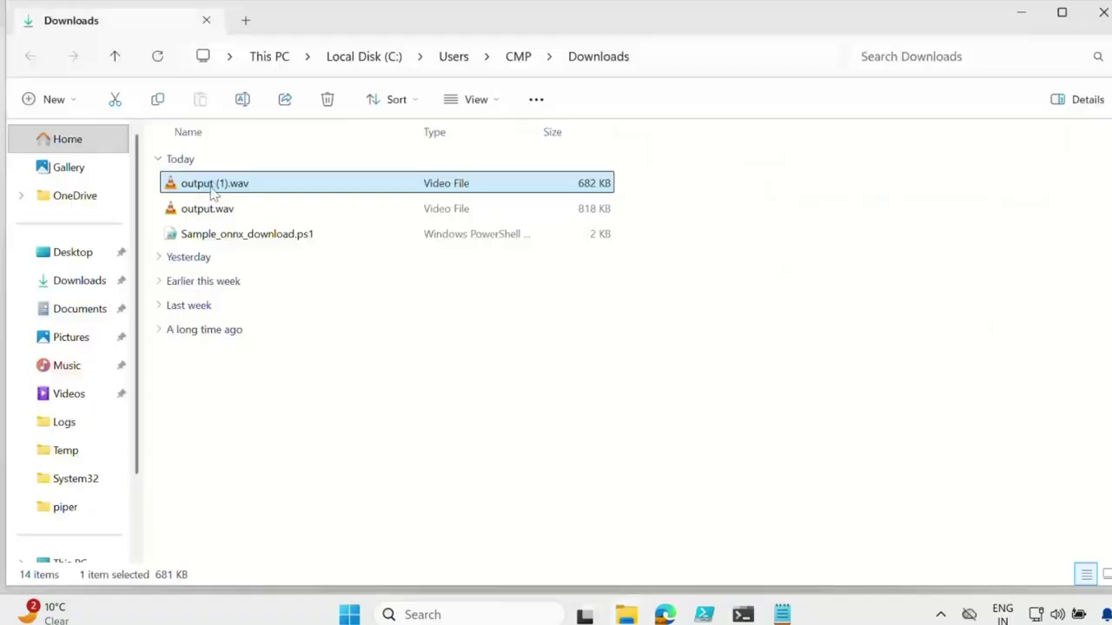
# Play output (1).wav in VLC media player and close the player
pyautogui.rightClick(212, 192)
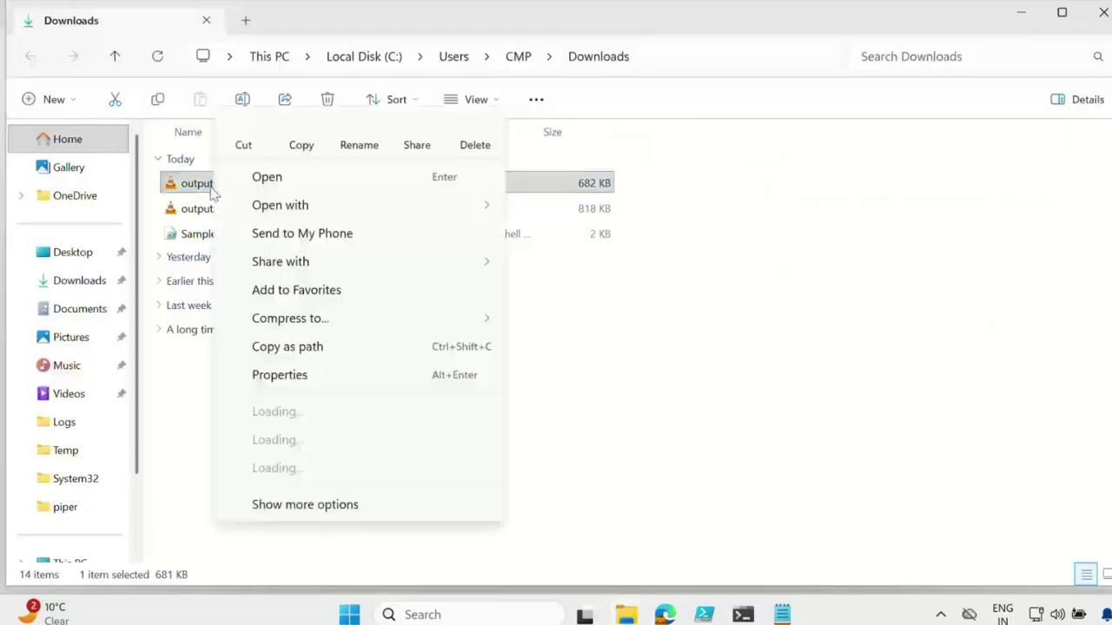
pyautogui.click(274, 182)
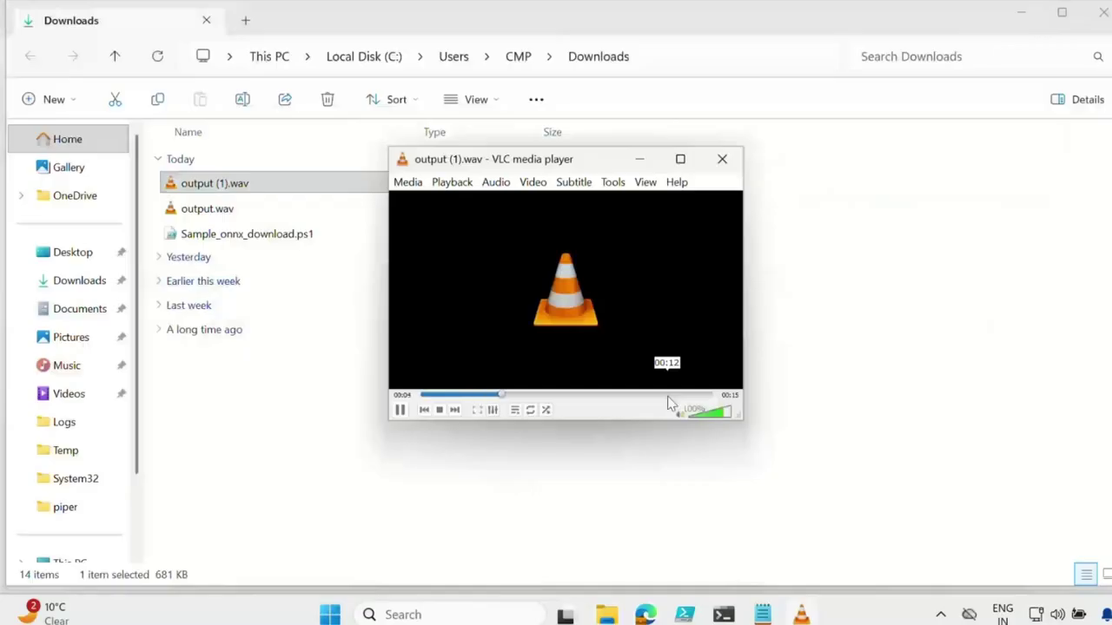
pyautogui.click(723, 160)
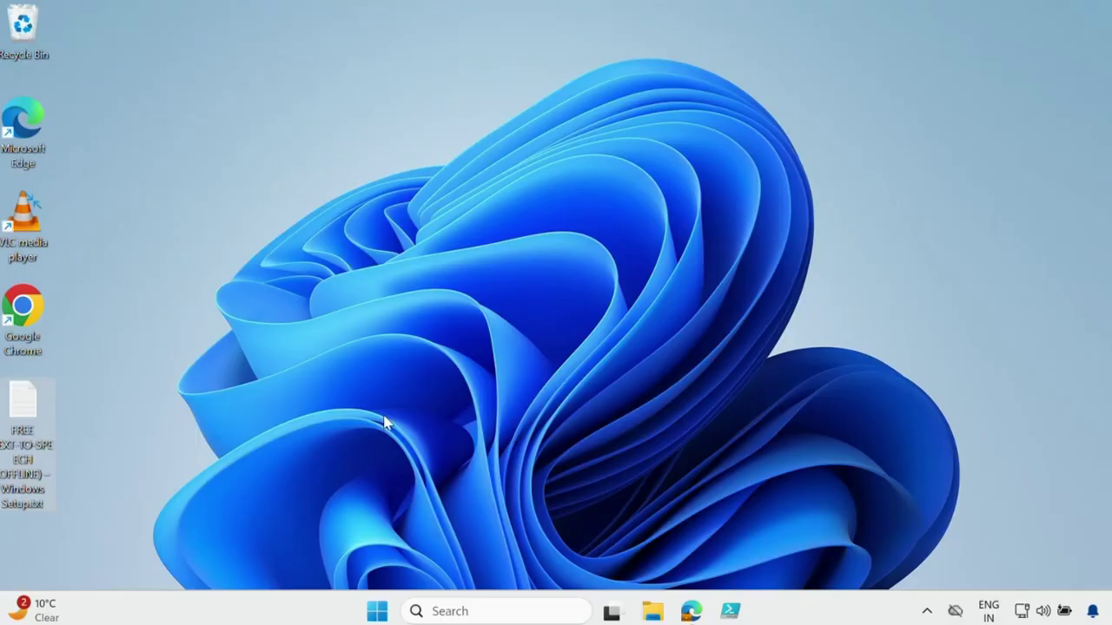
# Open the FREE TEXT-TO-SPEECH (OFFLINE) – Windows Setup notes from the desktop full screen and highlight the "STEP 1: Download Piper TTS (Windows)" heading
pyautogui.doubleClick(24, 420)
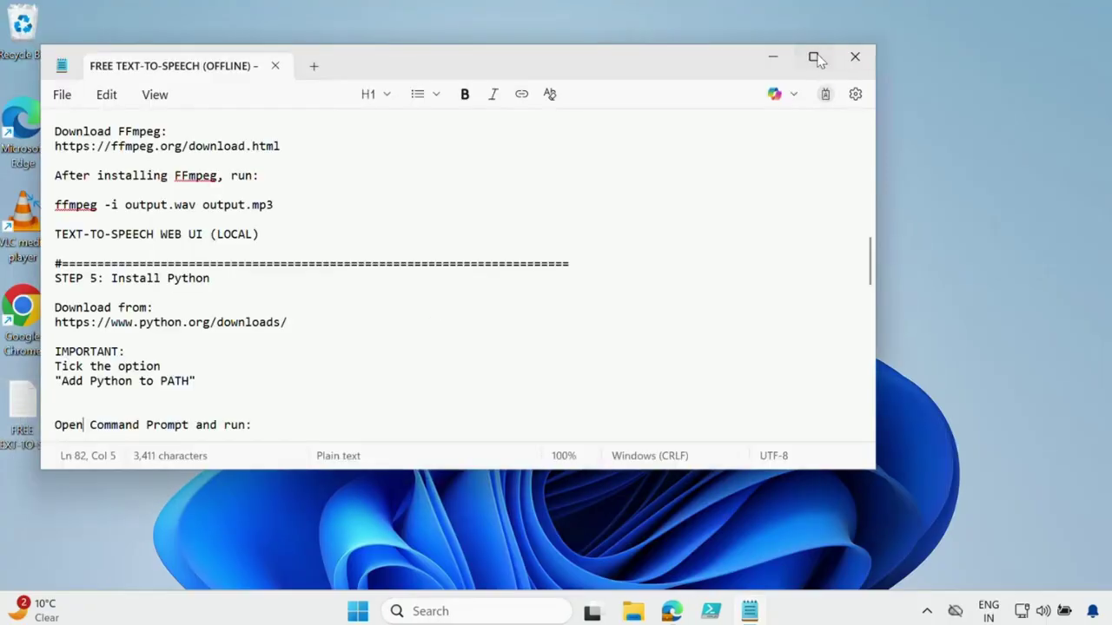
pyautogui.click(814, 57)
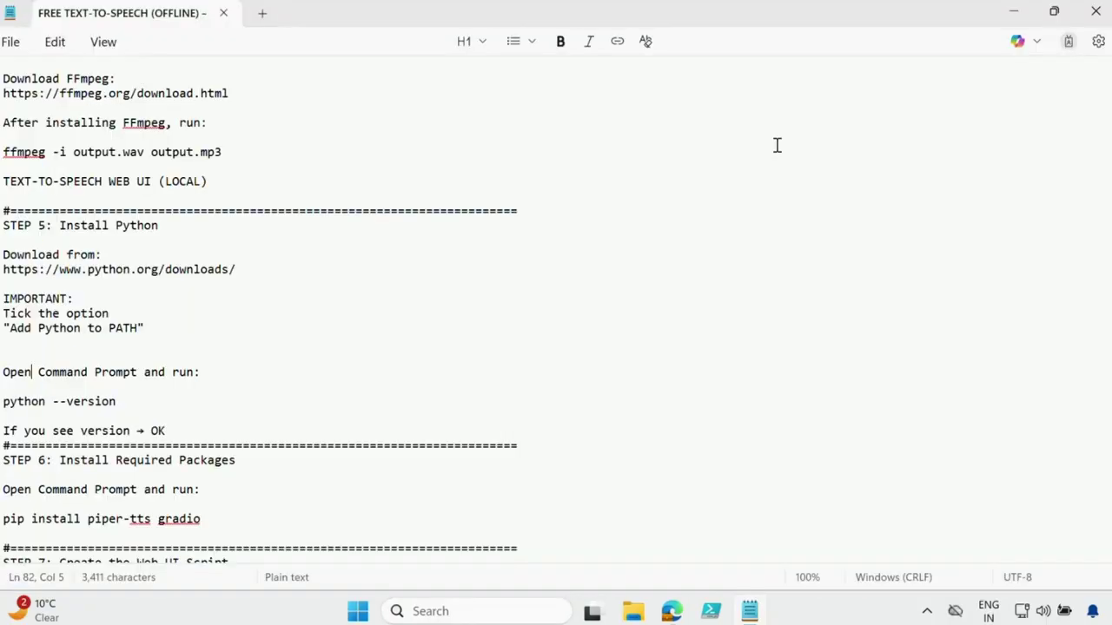
pyautogui.scroll(15, 474, 180)
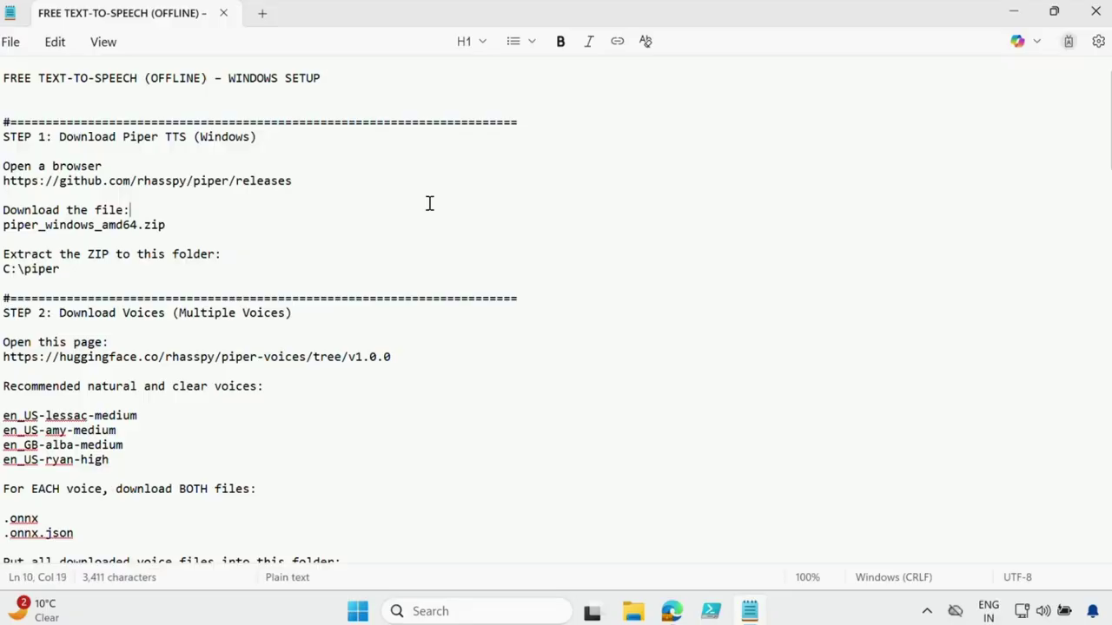
pyautogui.moveTo(5, 136); pyautogui.dragTo(262, 145)
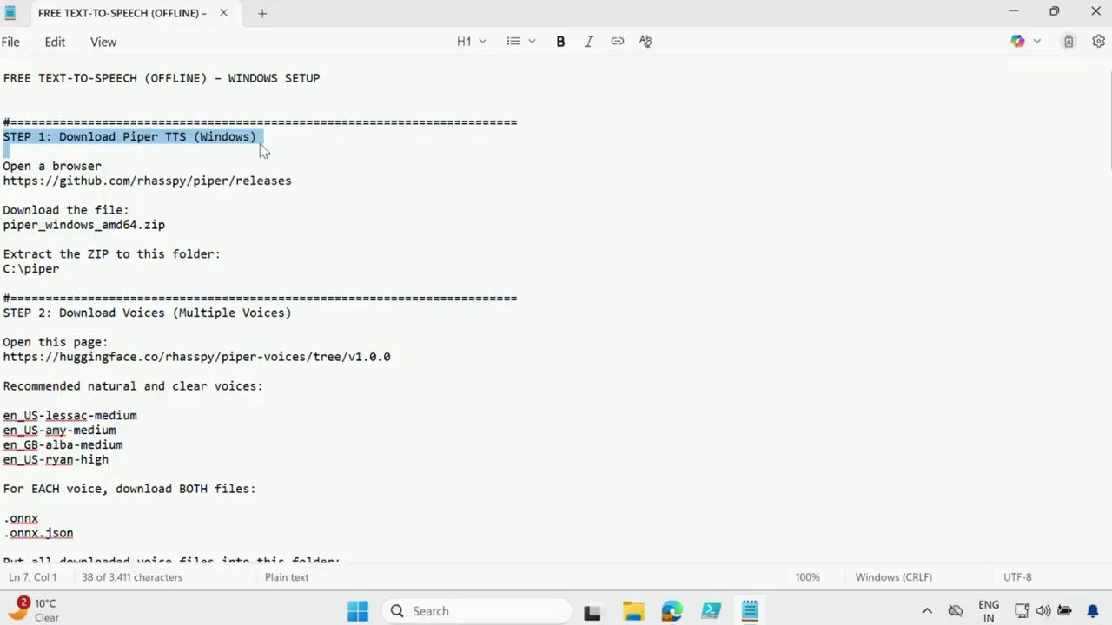
pyautogui.click(307, 182)
pyautogui.moveTo(308, 183); pyautogui.dragTo(2, 181)
pyautogui.rightClick(11, 191)
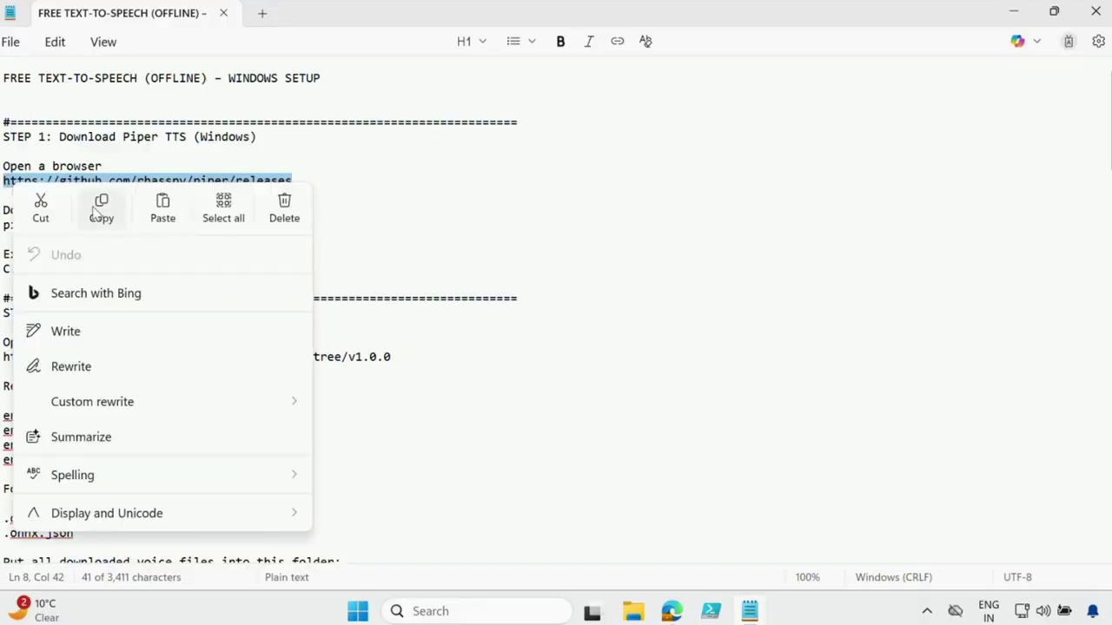
pyautogui.click(102, 204)
pyautogui.click(671, 613)
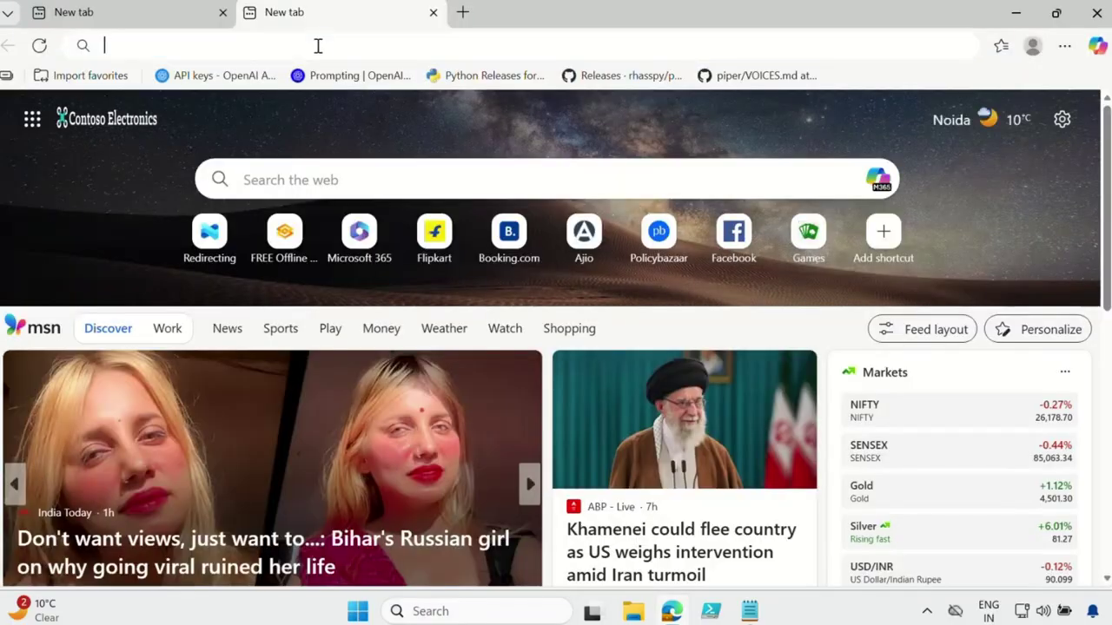
pyautogui.click(318, 45)
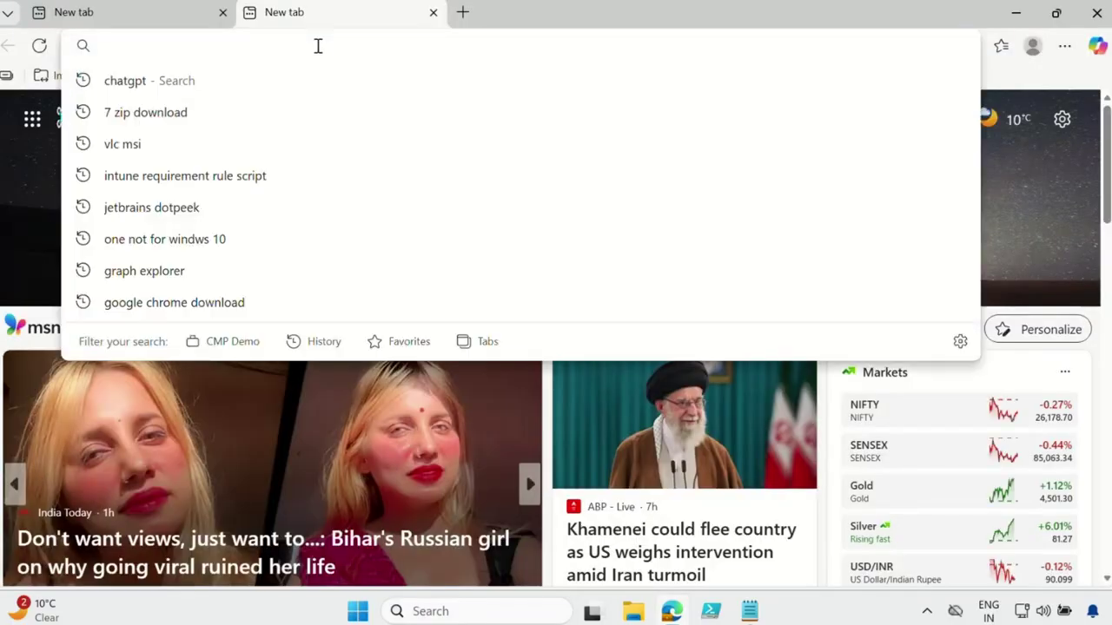
pyautogui.hotkey('ctrl', 'v')
pyautogui.press('Return')
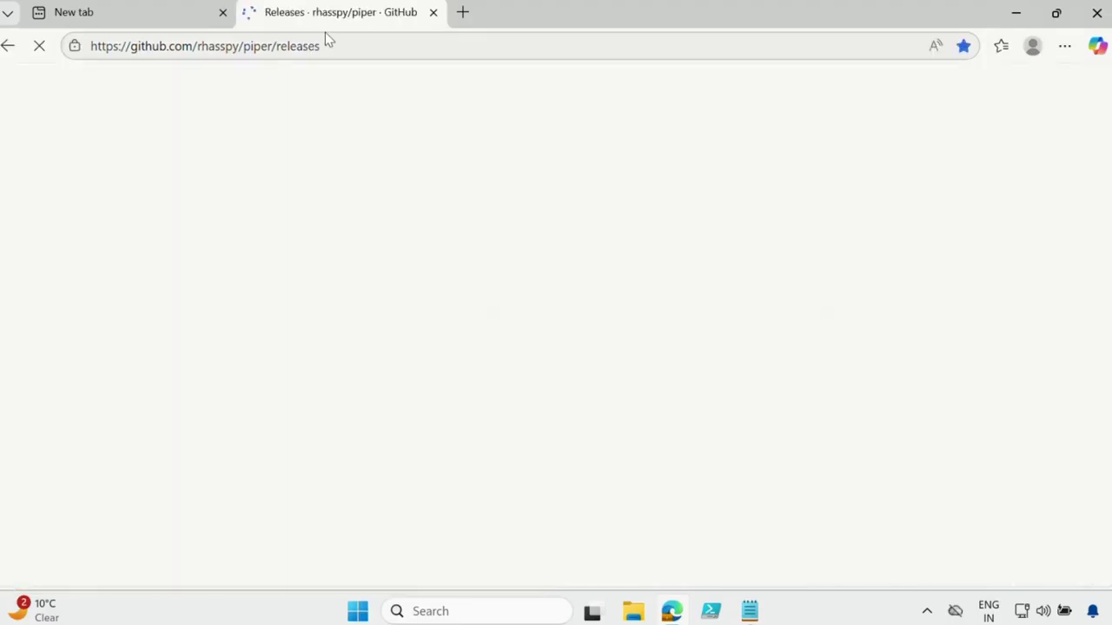
# Download piper_windows_amd64.zip from the assets of the 2023.11.14-2 release
pyautogui.scroll(-1, 622, 266)
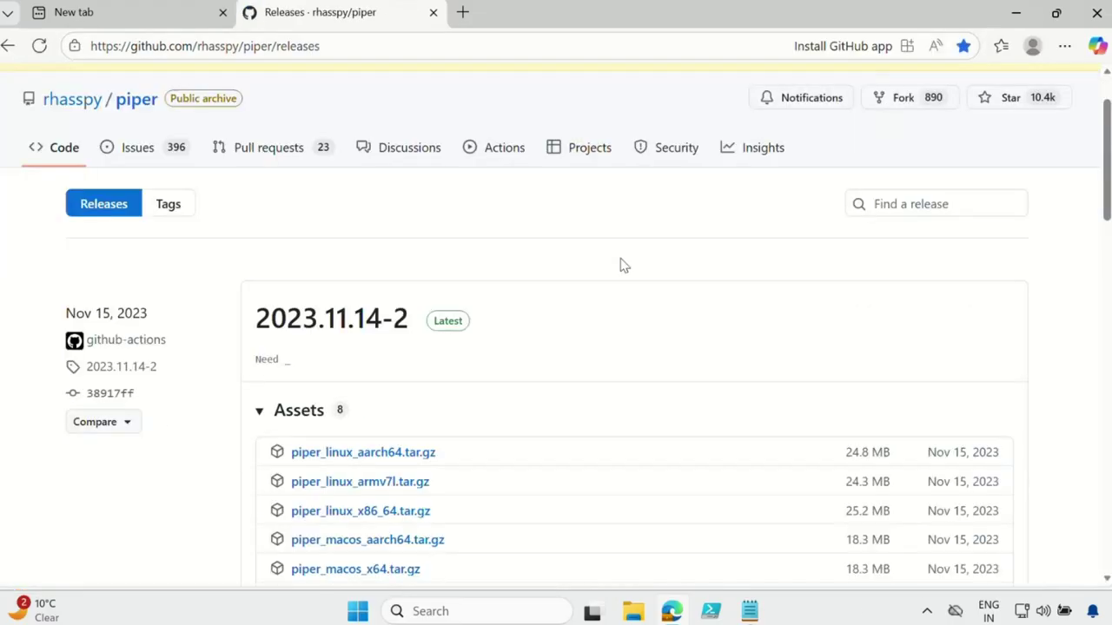
pyautogui.scroll(-2, 486, 248)
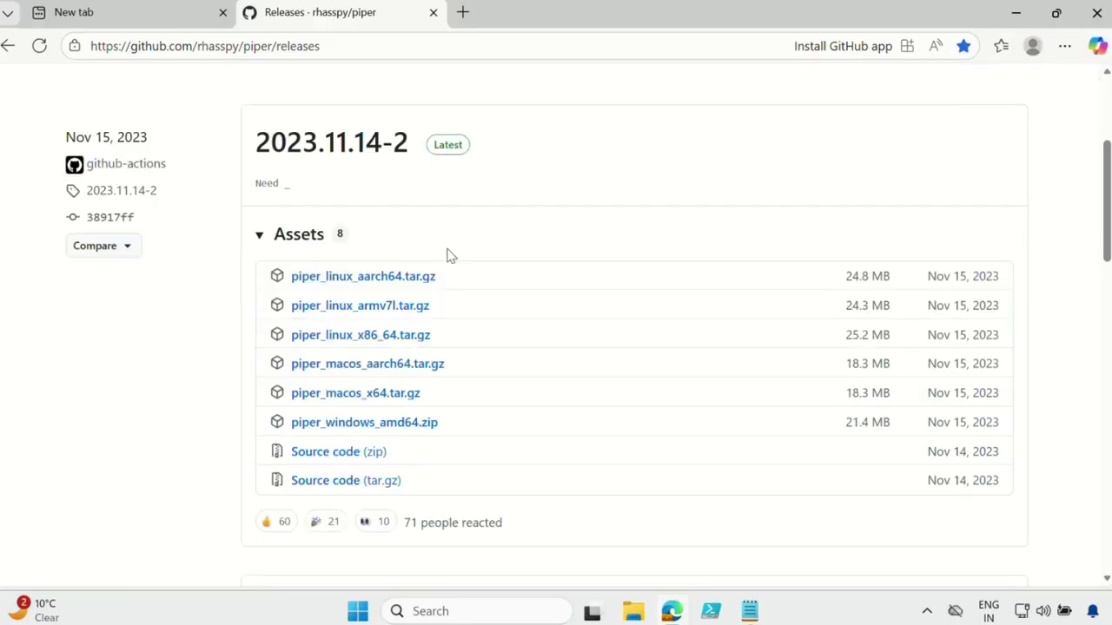
pyautogui.scroll(-1, 450, 254)
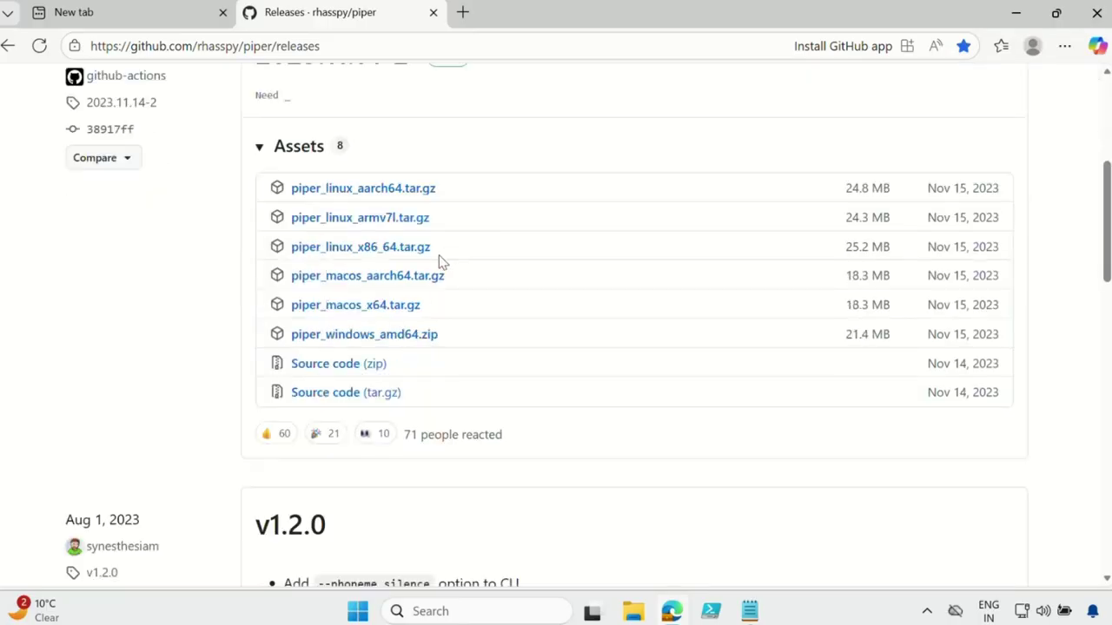
pyautogui.click(409, 341)
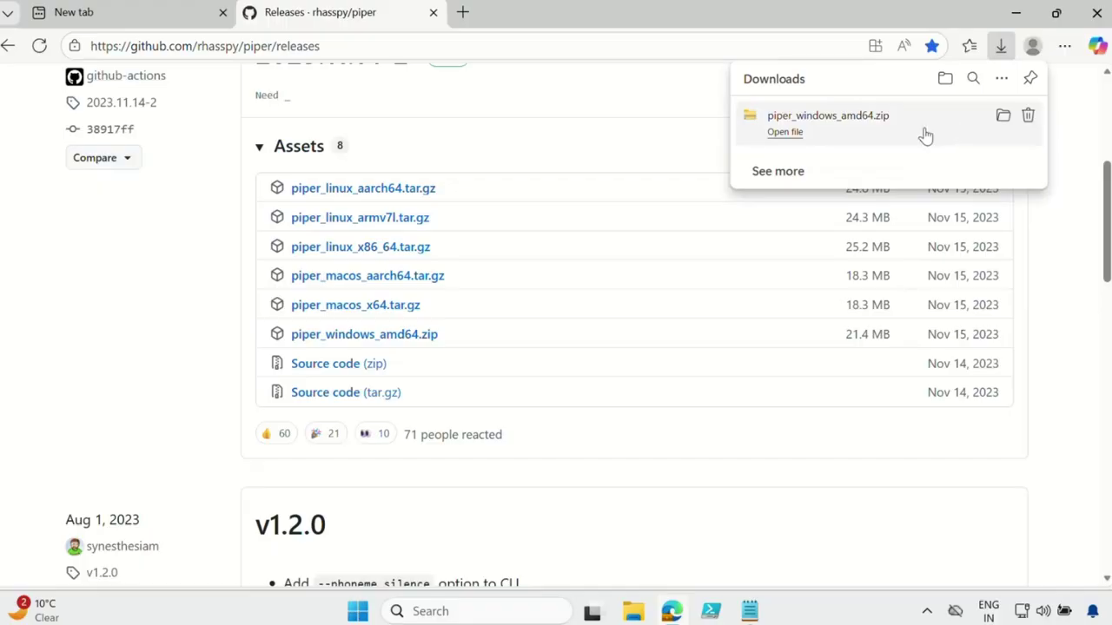
# Extract piper_windows_amd64.zip from the Downloads folder to Local Disk (C:) and open the extracted piper folder
pyautogui.click(1003, 116)
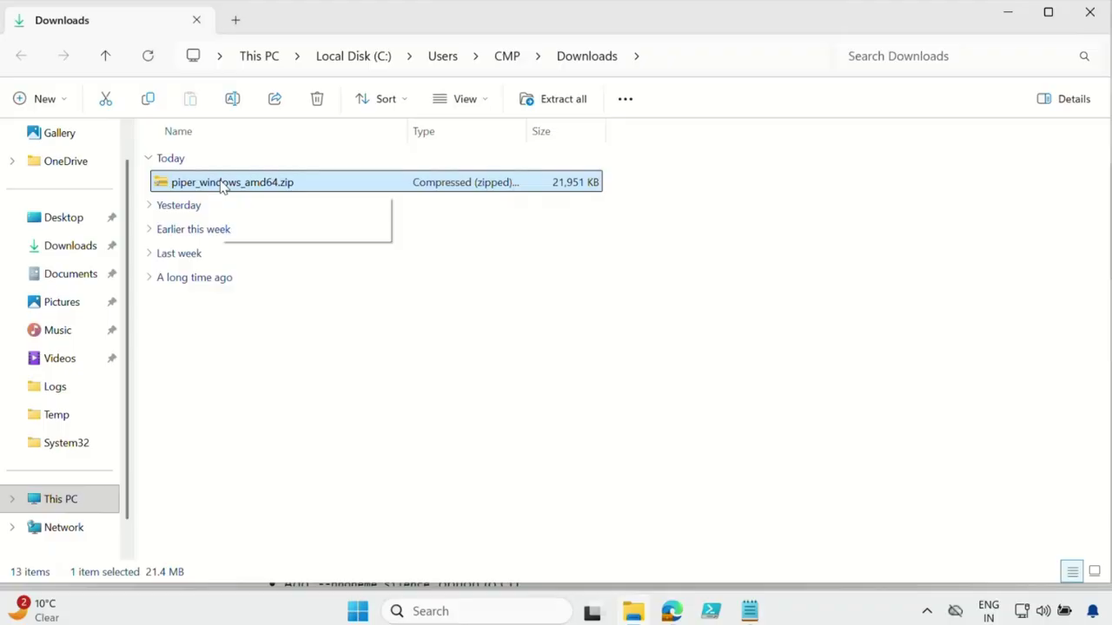
pyautogui.rightClick(221, 189)
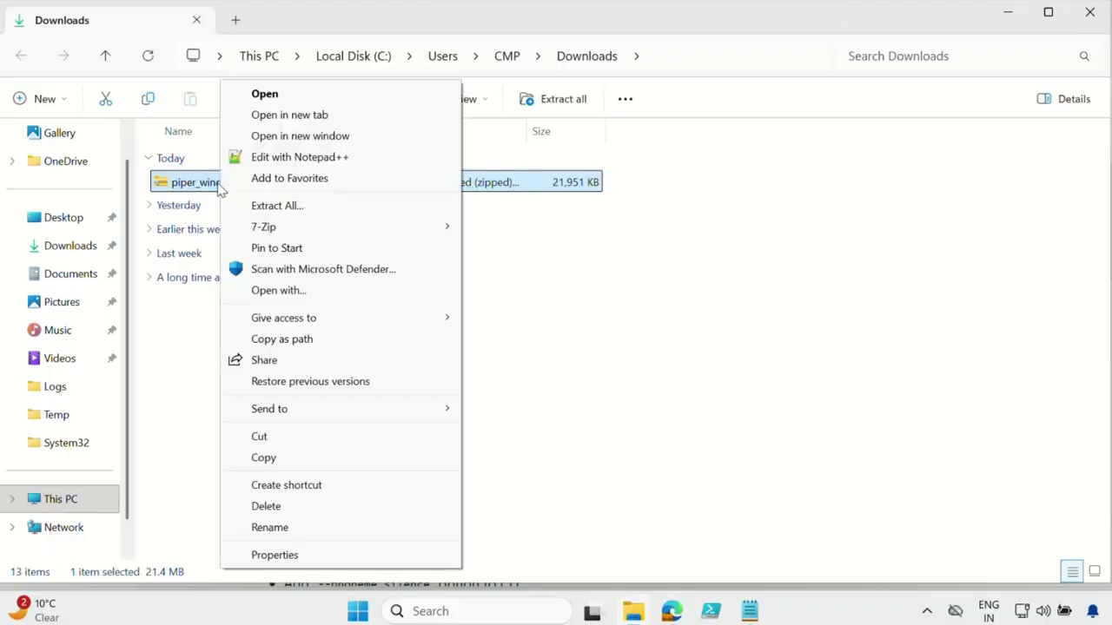
pyautogui.click(275, 207)
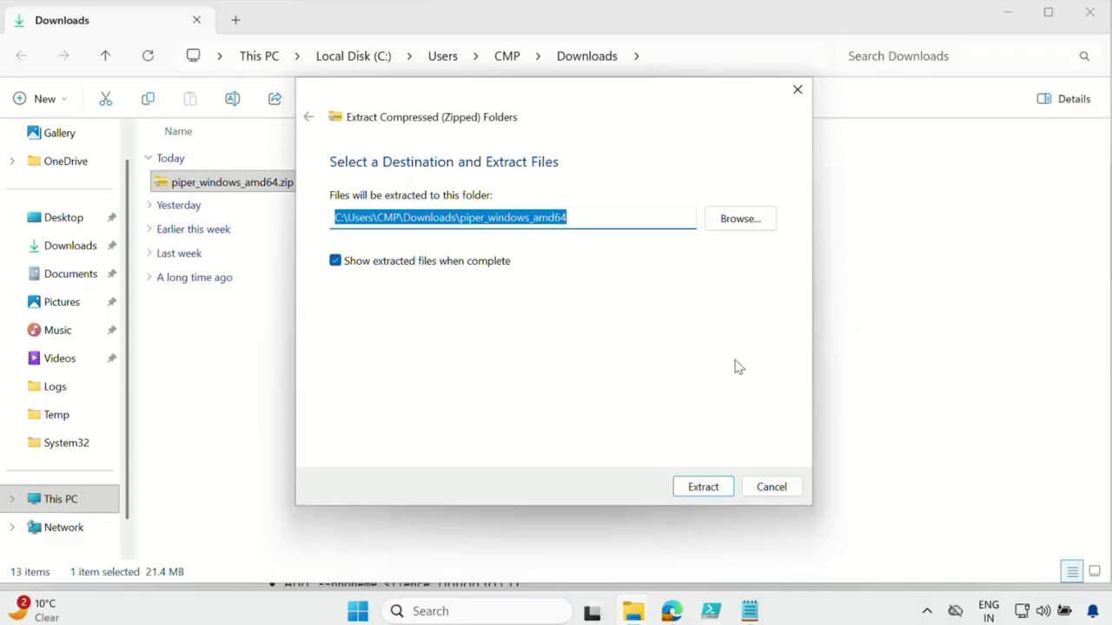
pyautogui.click(732, 219)
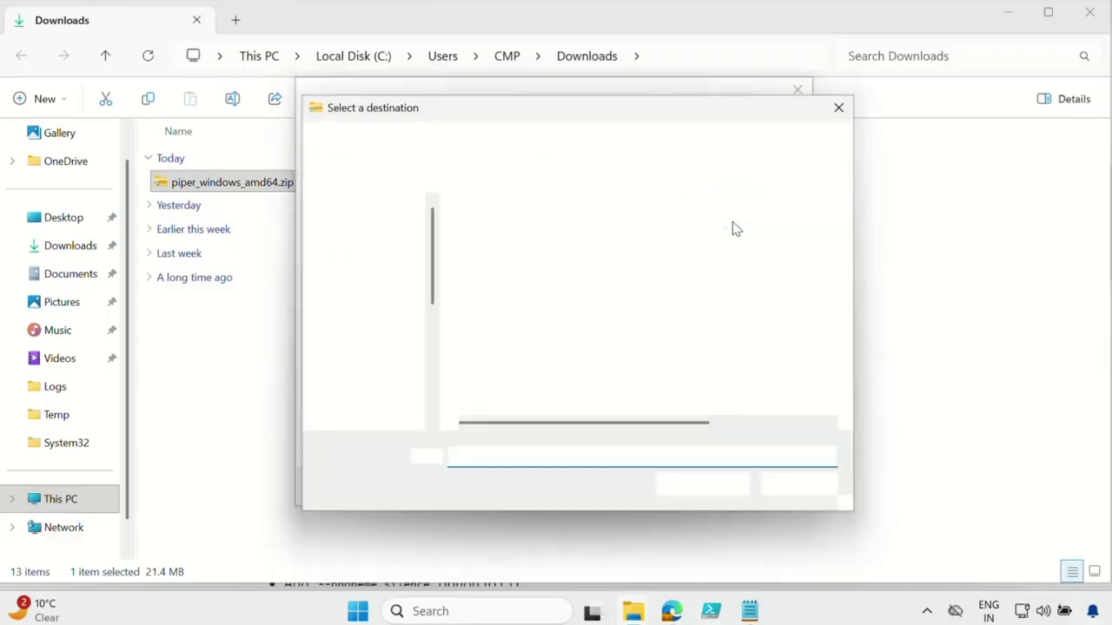
pyautogui.scroll(-5, 434, 378)
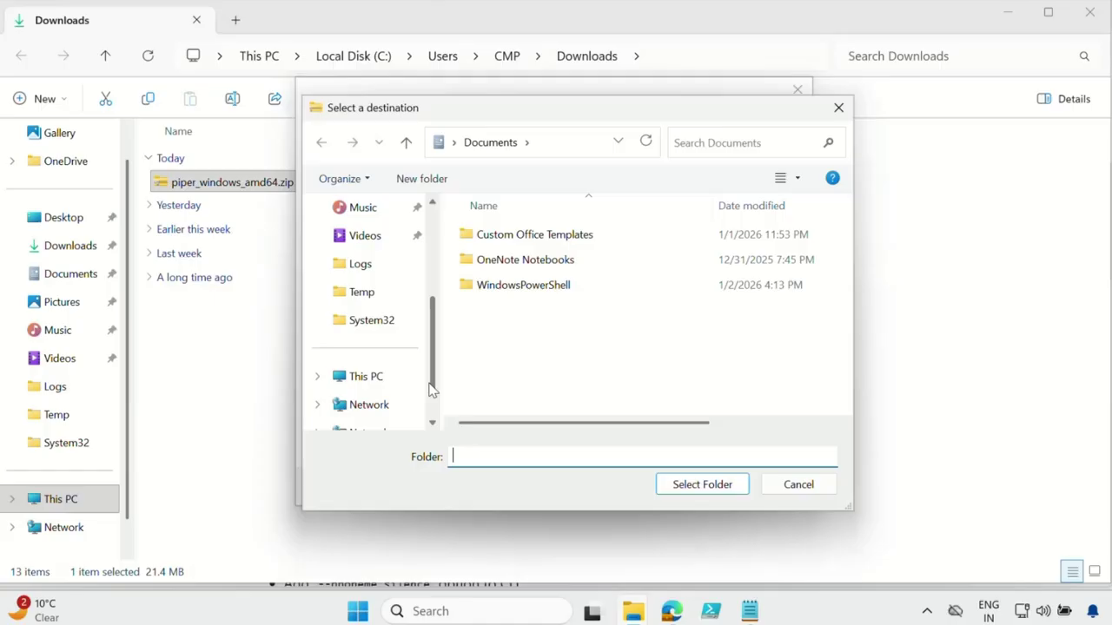
pyautogui.click(377, 376)
pyautogui.doubleClick(565, 253)
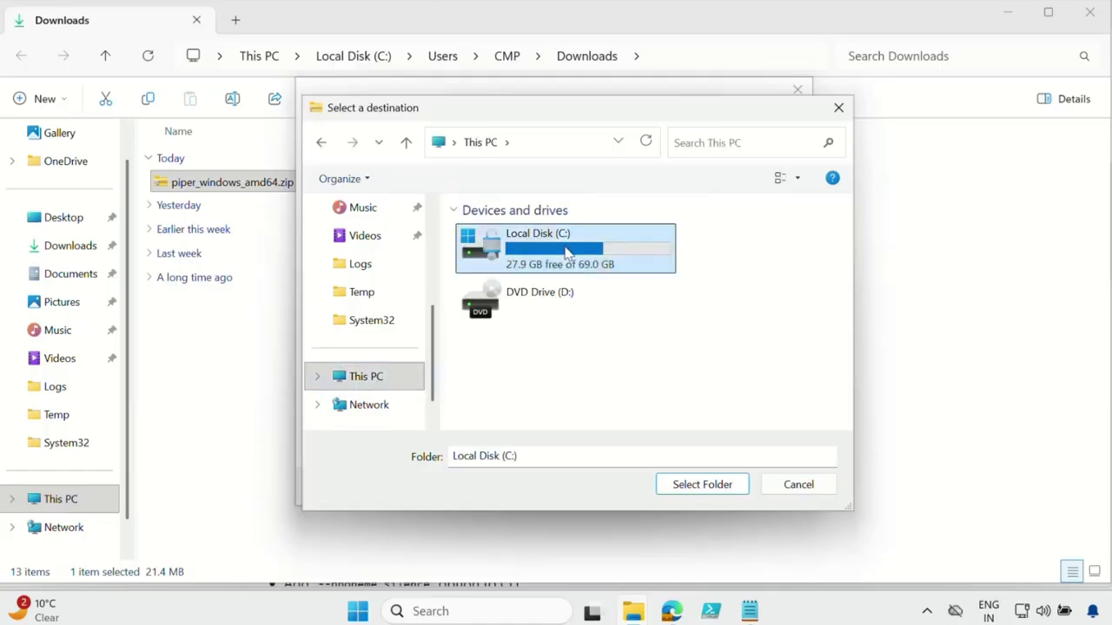
pyautogui.click(702, 484)
pyautogui.click(704, 487)
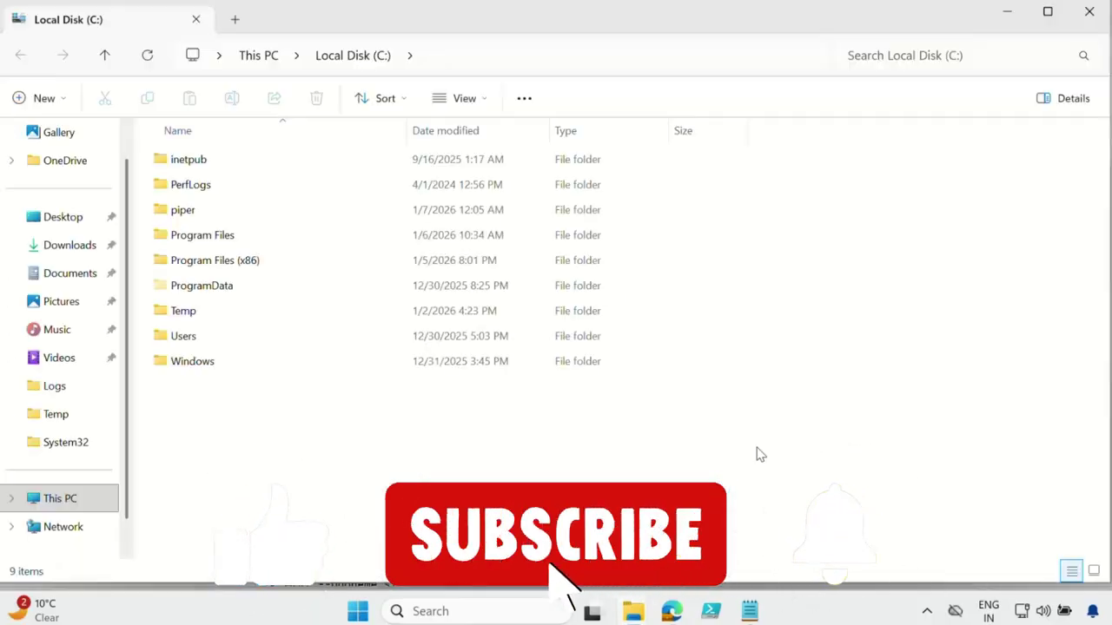
pyautogui.click(185, 221)
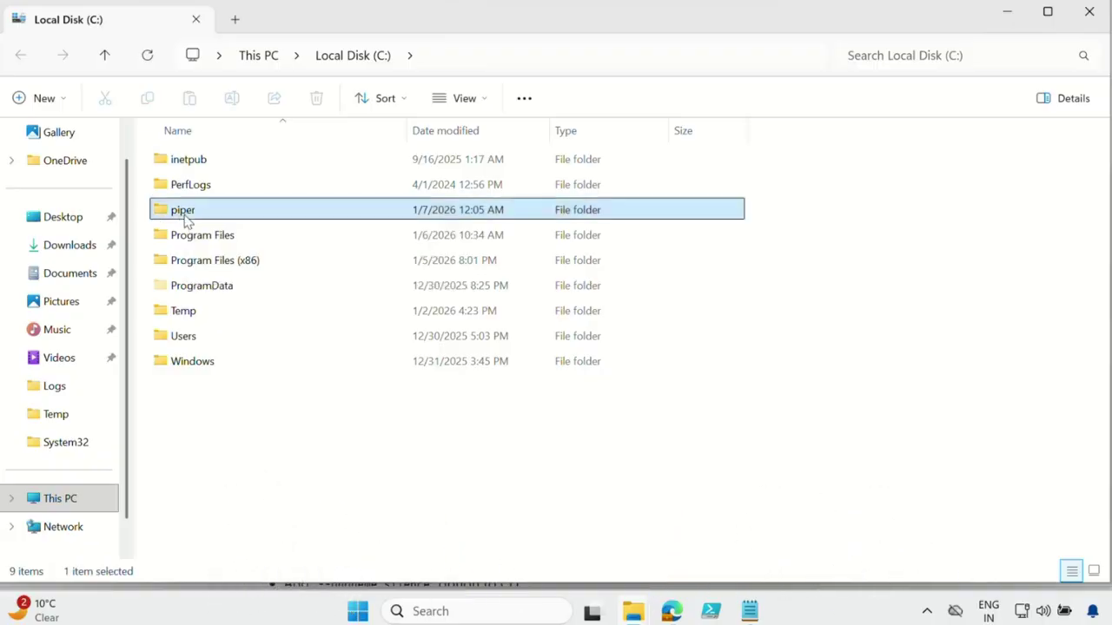
pyautogui.doubleClick(185, 221)
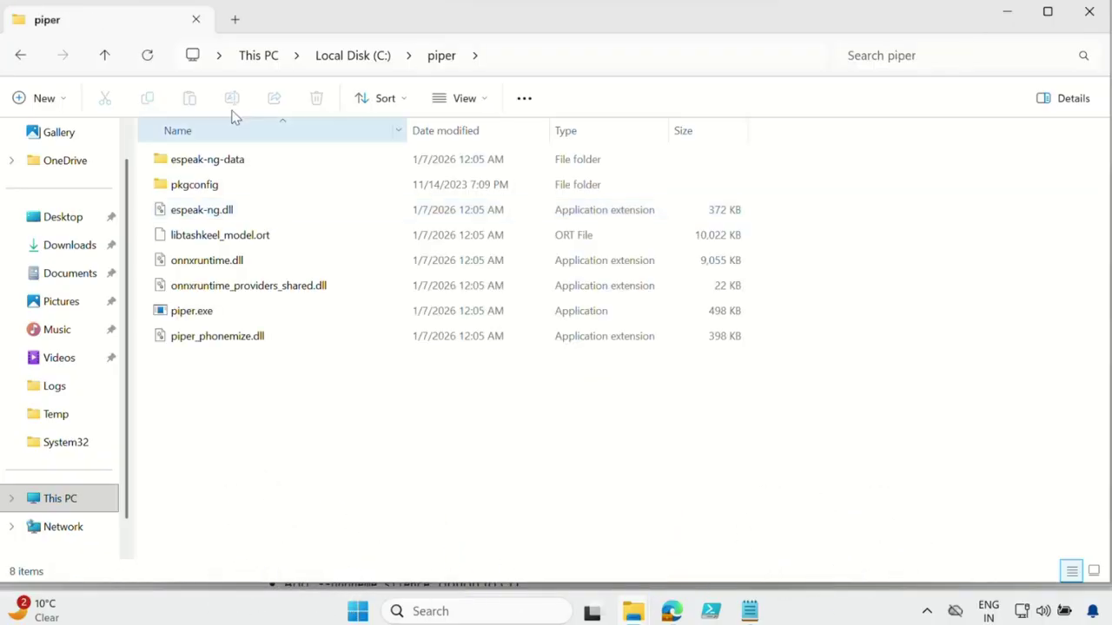
# Switch to the setup notes in Notepad and highlight the "Download Voices (Multiple Voices)" heading of STEP 2
pyautogui.click(750, 611)
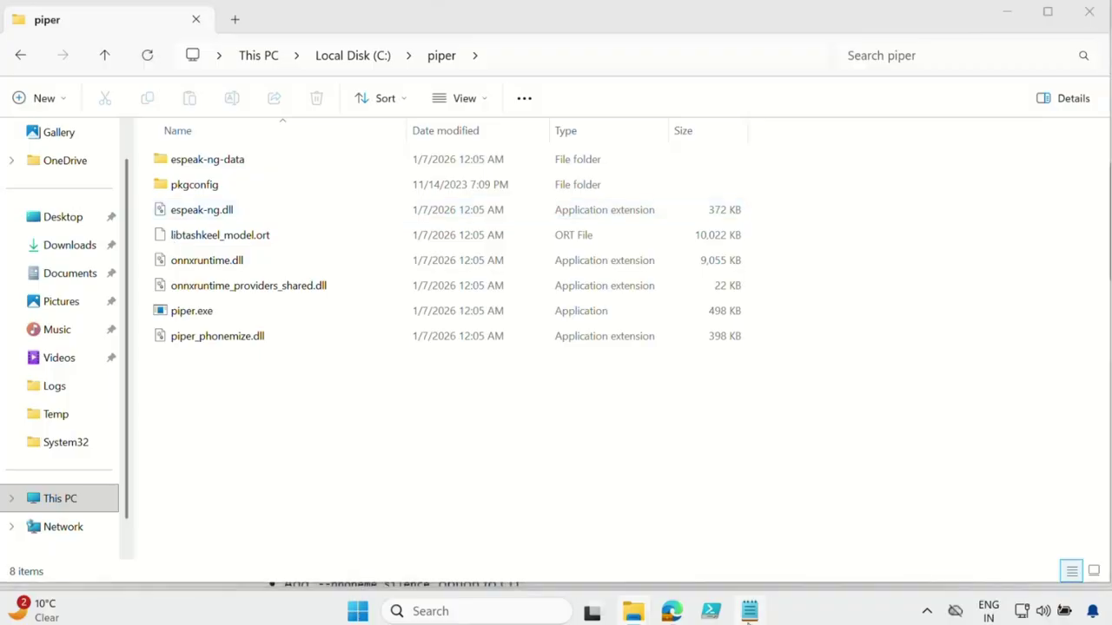
pyautogui.moveTo(61, 255); pyautogui.dragTo(165, 257)
pyautogui.moveTo(293, 255); pyautogui.dragTo(180, 256)
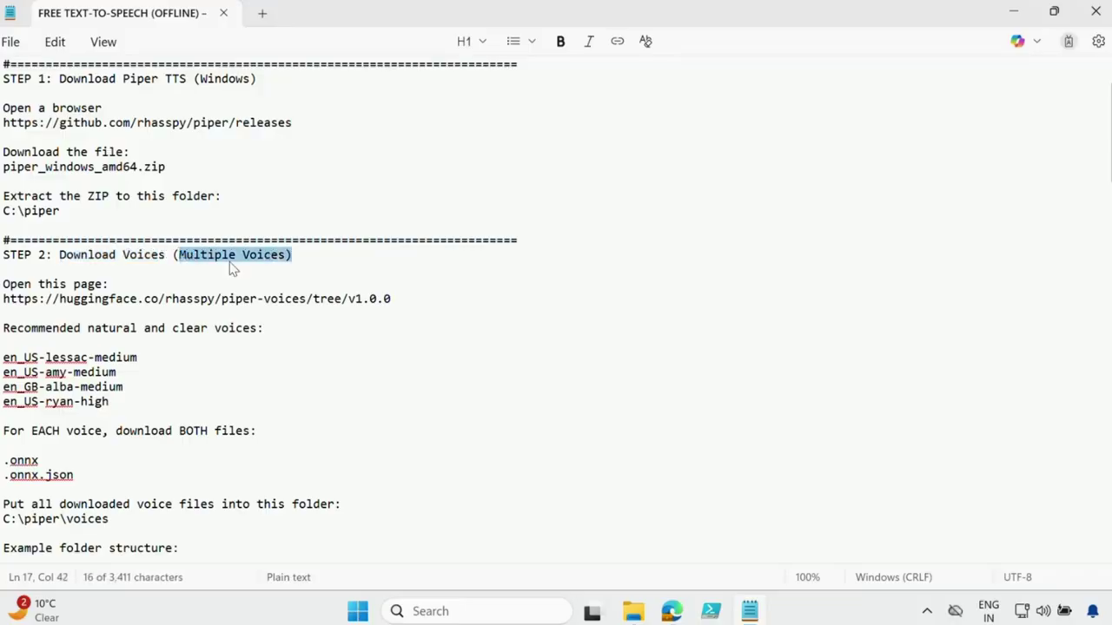
pyautogui.scroll(-1, 230, 265)
pyautogui.moveTo(391, 255); pyautogui.dragTo(3, 255)
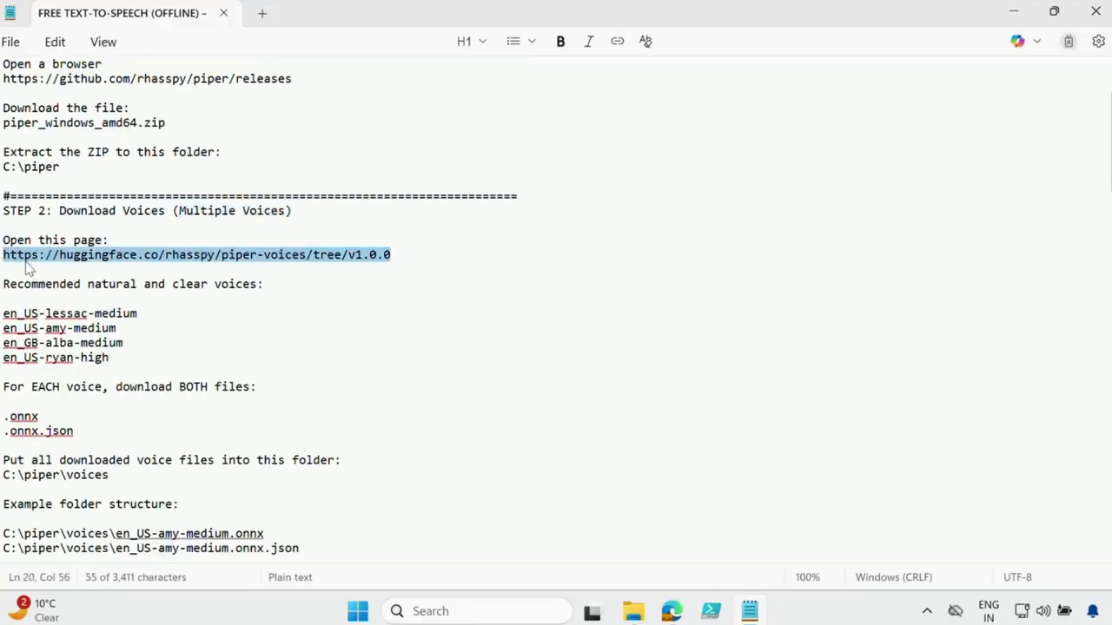
pyautogui.rightClick(26, 269)
pyautogui.click(121, 31)
pyautogui.click(672, 610)
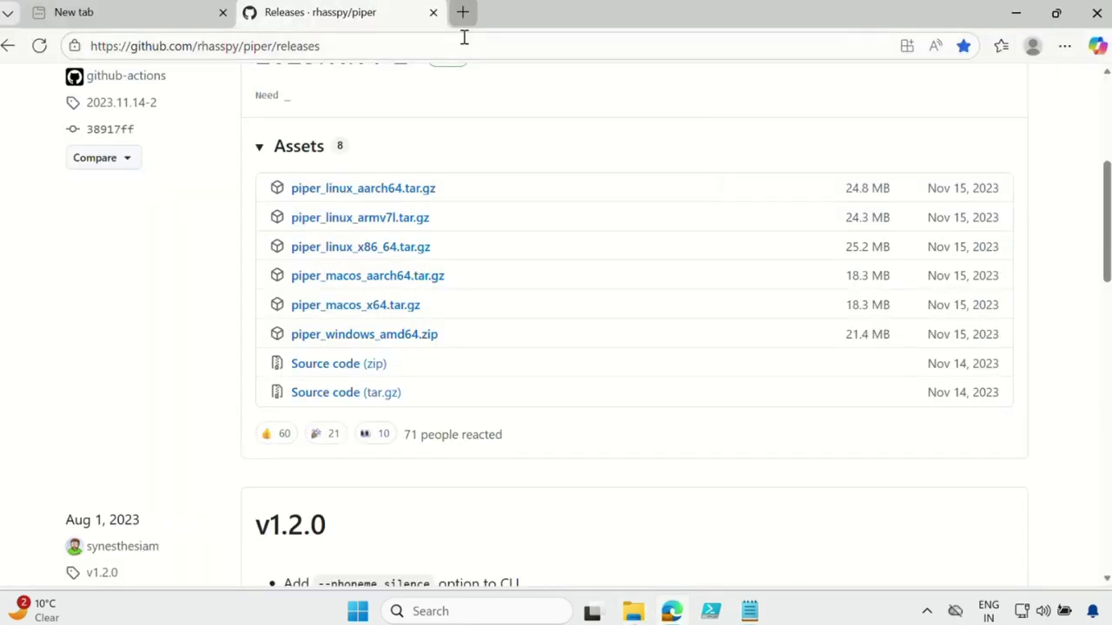
pyautogui.click(462, 12)
pyautogui.hotkey('ctrl', 'v')
pyautogui.press('Return')
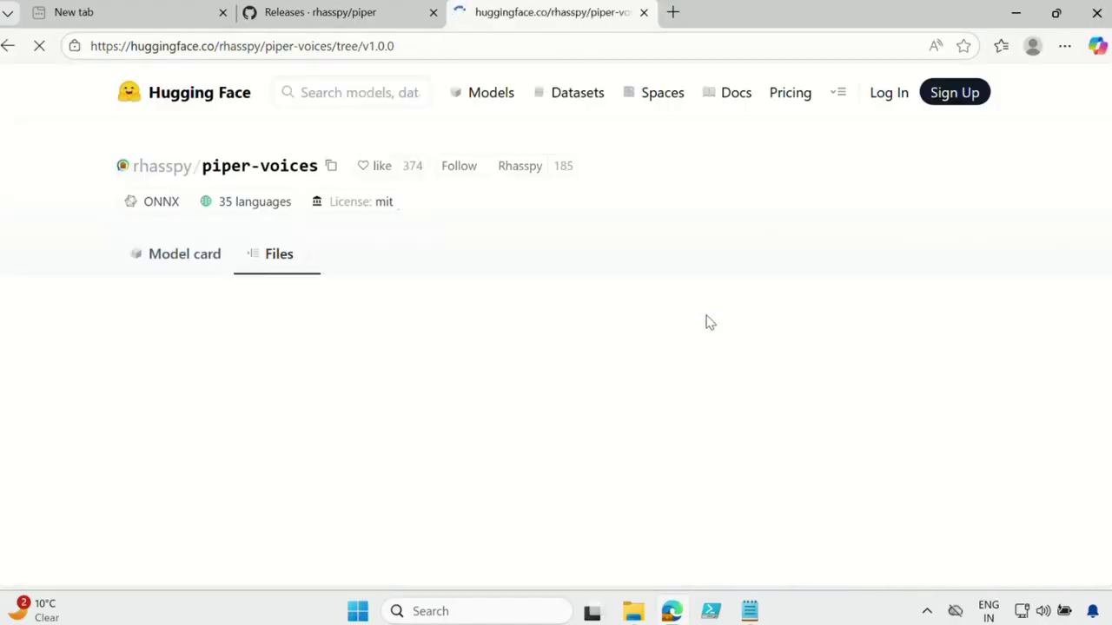
# Open the en_US voices folder inside the en folder of the piper-voices repository
pyautogui.scroll(-3, 705, 322)
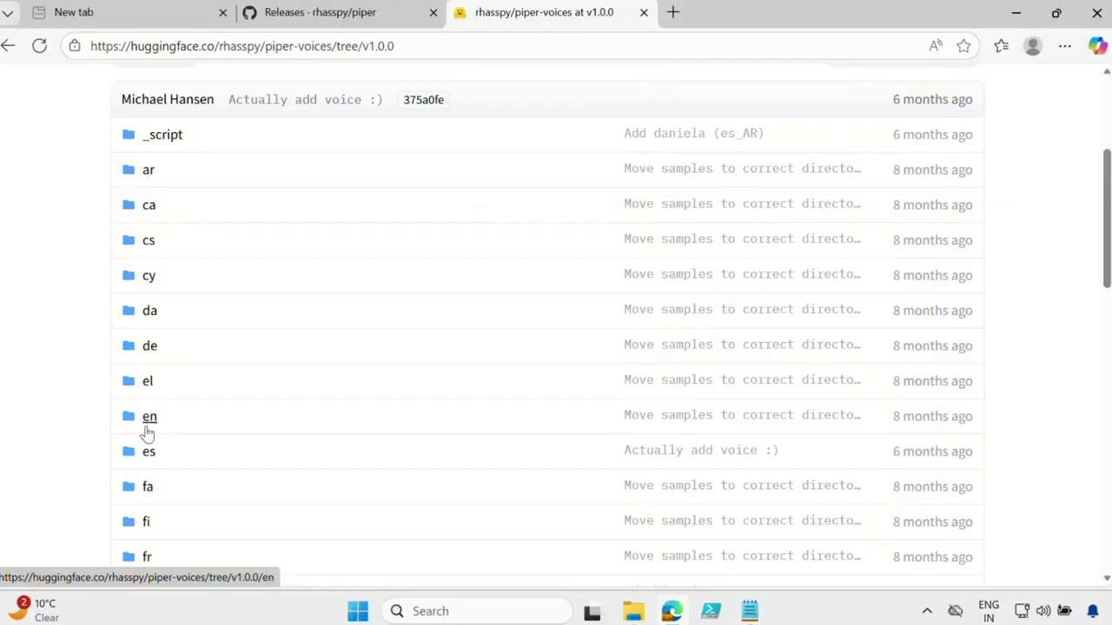
pyautogui.click(151, 424)
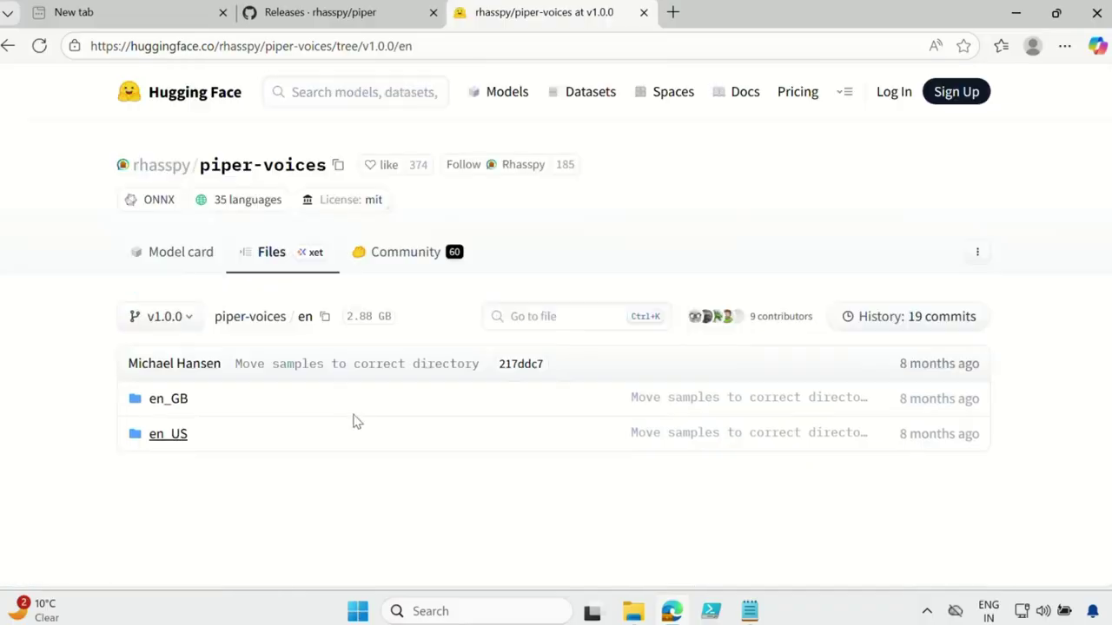
pyautogui.click(169, 442)
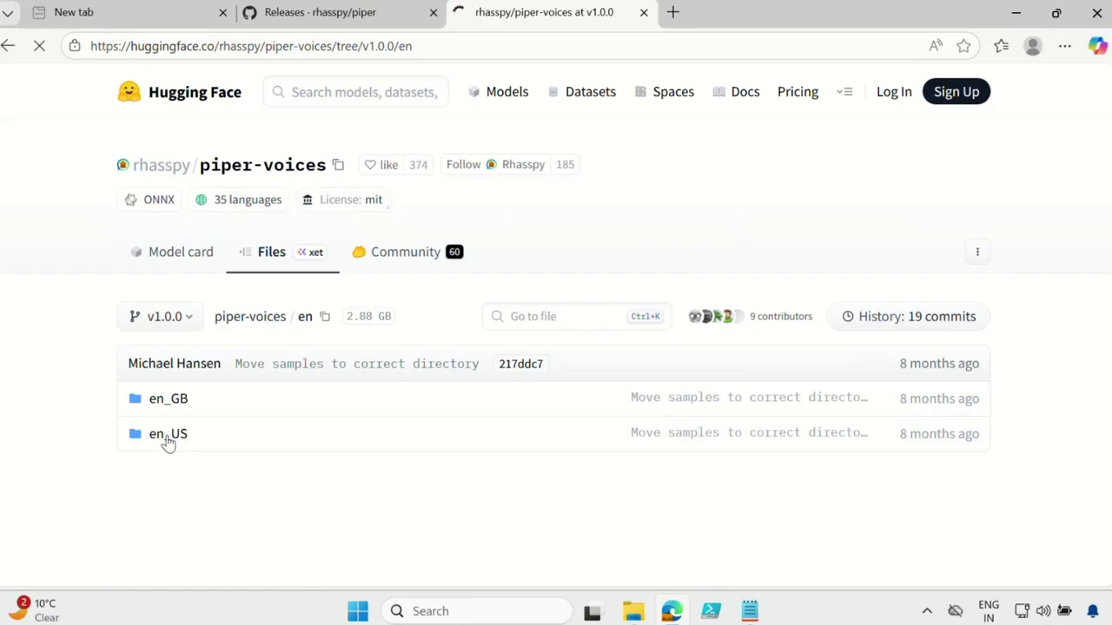
# Download en_US-john-medium.onnx from the medium folder of the john voice
pyautogui.scroll(-1, 256, 404)
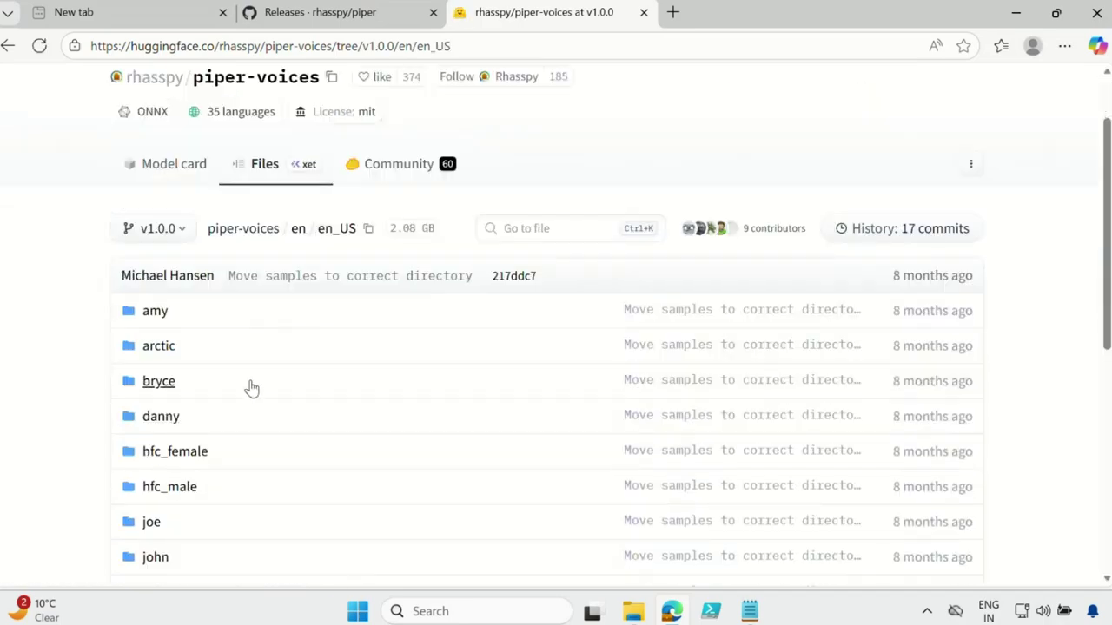
pyautogui.scroll(-1, 174, 252)
pyautogui.scroll(-1, 182, 267)
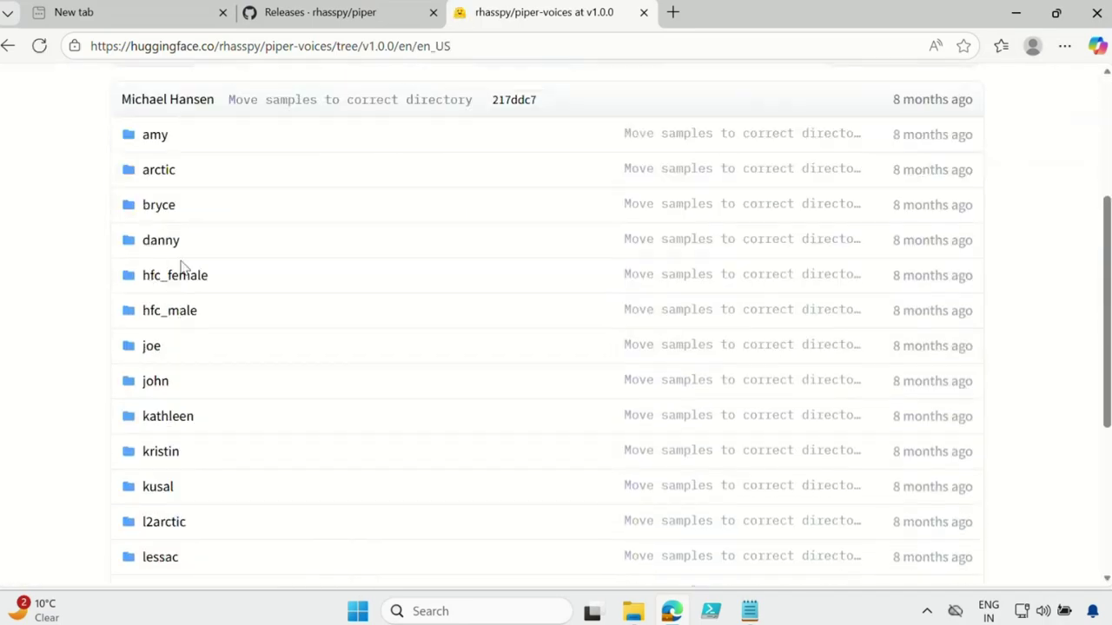
pyautogui.click(156, 384)
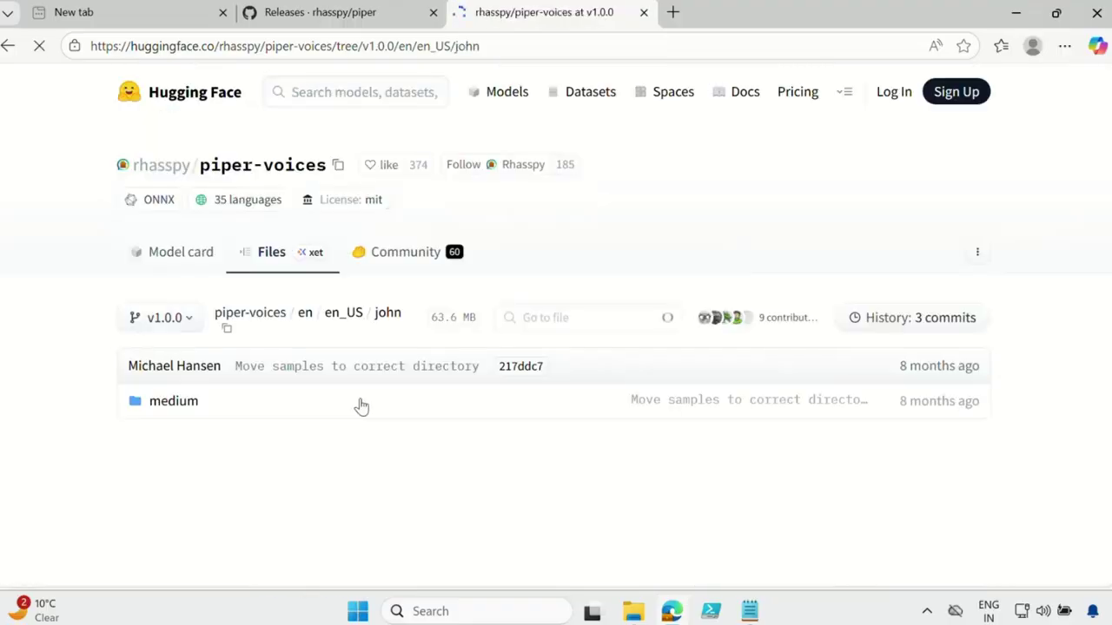
pyautogui.click(172, 410)
pyautogui.scroll(-1, 276, 536)
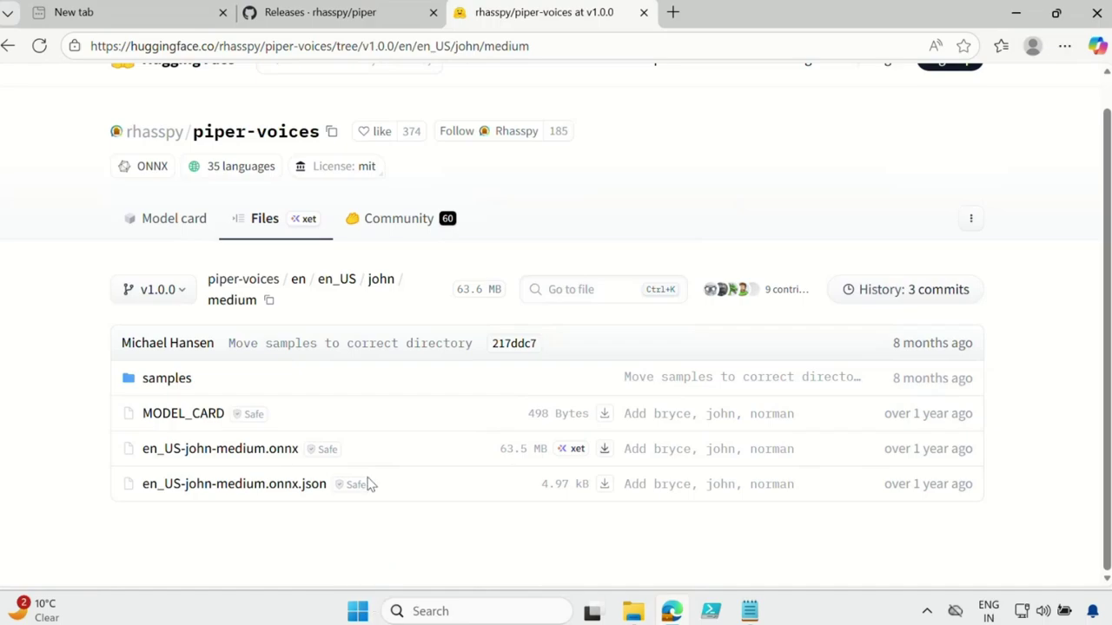
pyautogui.click(603, 452)
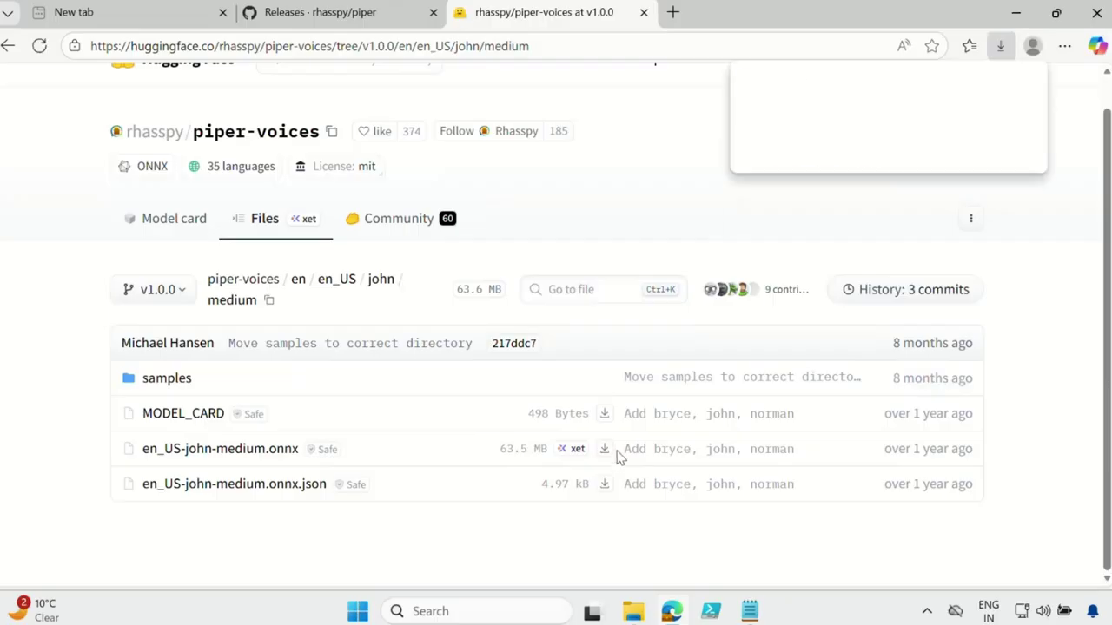
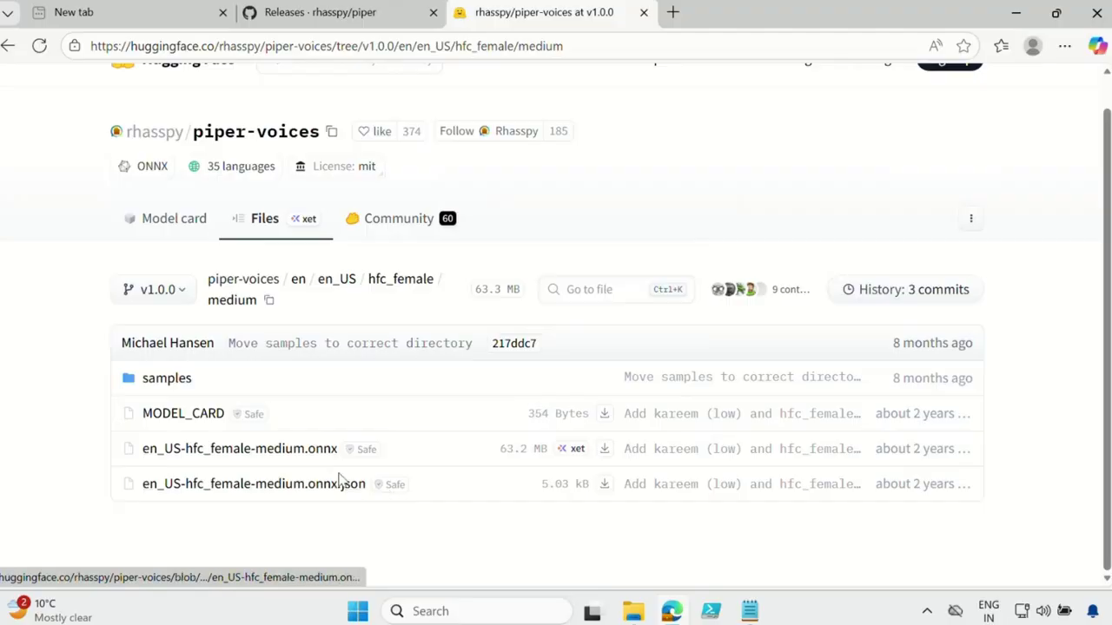
# Download en_US-hfc_female-medium.onnx and en_US-hfc_female-medium.onnx.json from the hfc_female medium folder
pyautogui.click(604, 450)
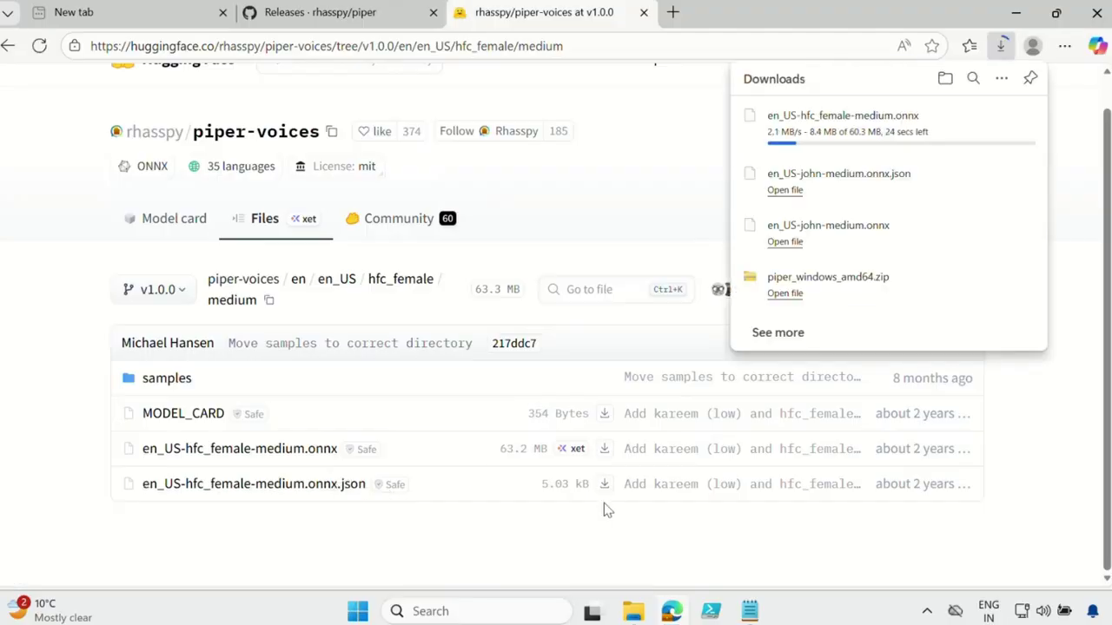
pyautogui.click(605, 485)
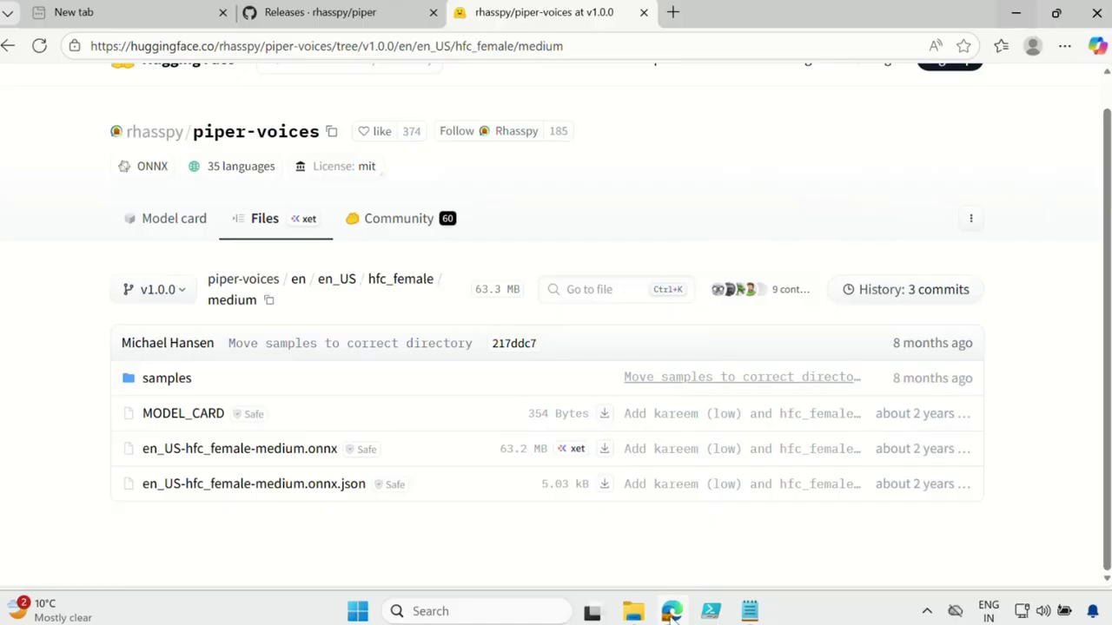
# Show the Downloads folder in File Explorer and check the john and hfc_female .onnx and .onnx.json voice files
pyautogui.click(635, 611)
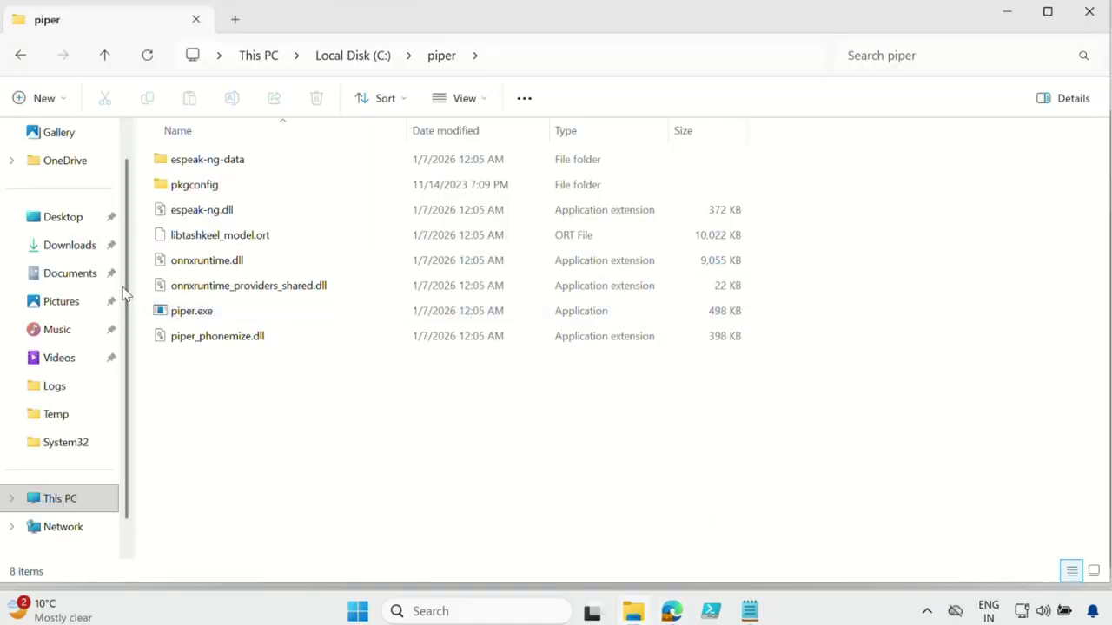
pyautogui.click(67, 251)
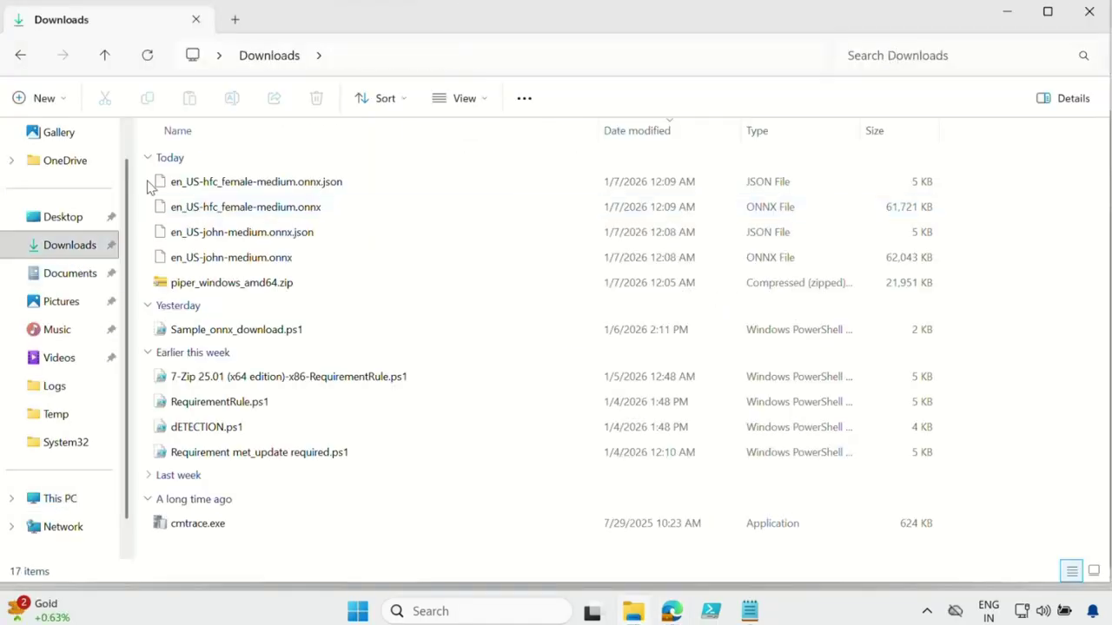
pyautogui.moveTo(148, 171); pyautogui.dragTo(218, 261)
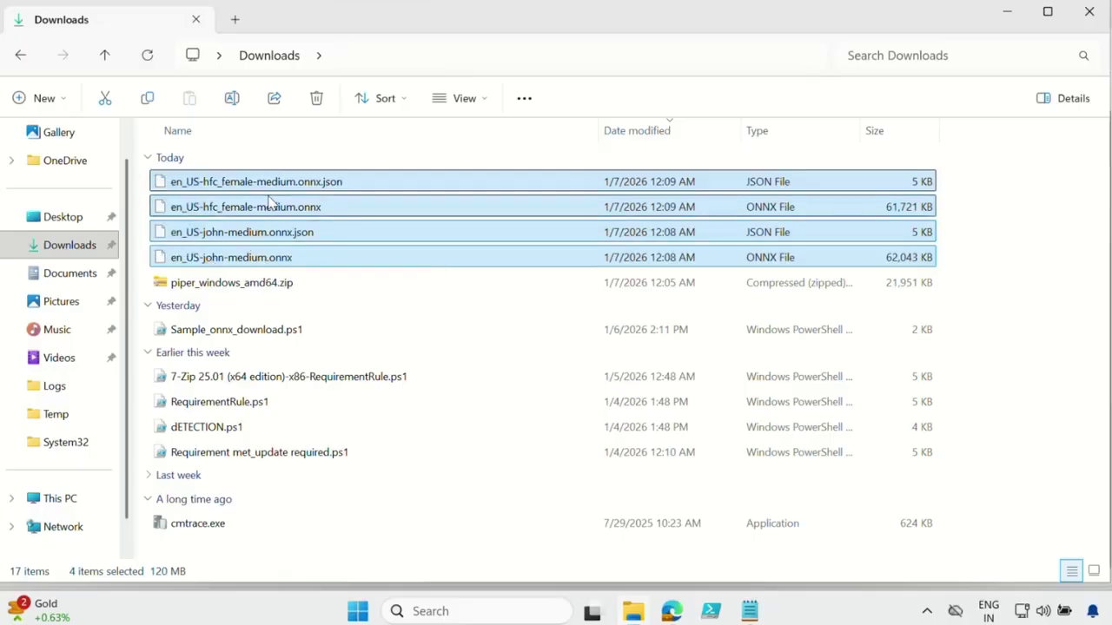
pyautogui.click(1067, 283)
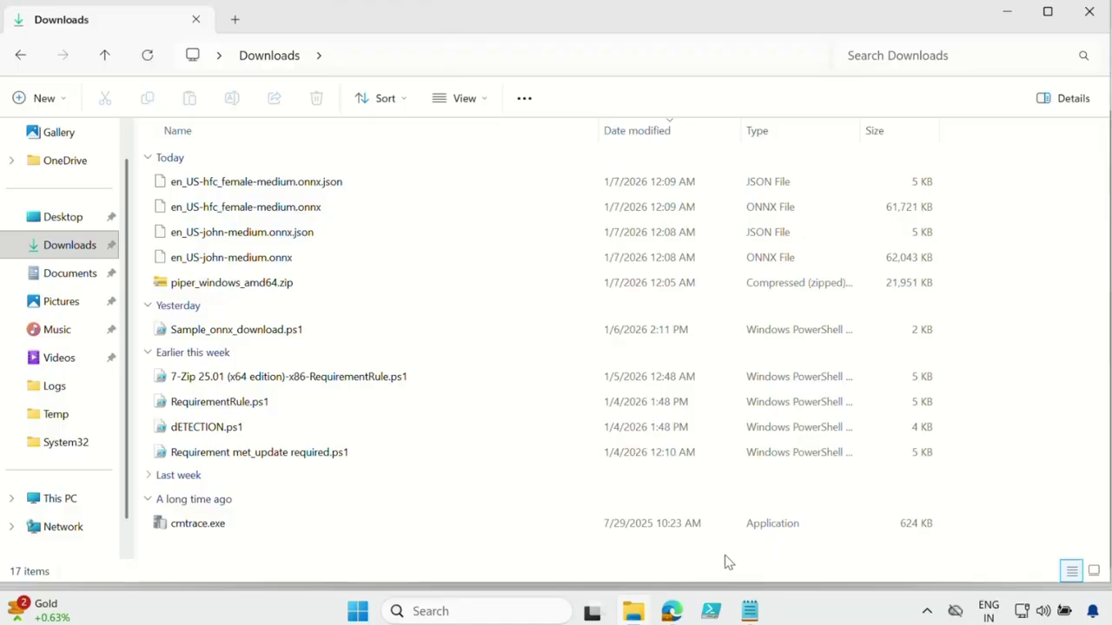
# Copy the folder name "voices" from the C:\piper\voices path in the setup notes
pyautogui.hotkey('alt', 'Tab')
pyautogui.scroll(-1, 290, 385)
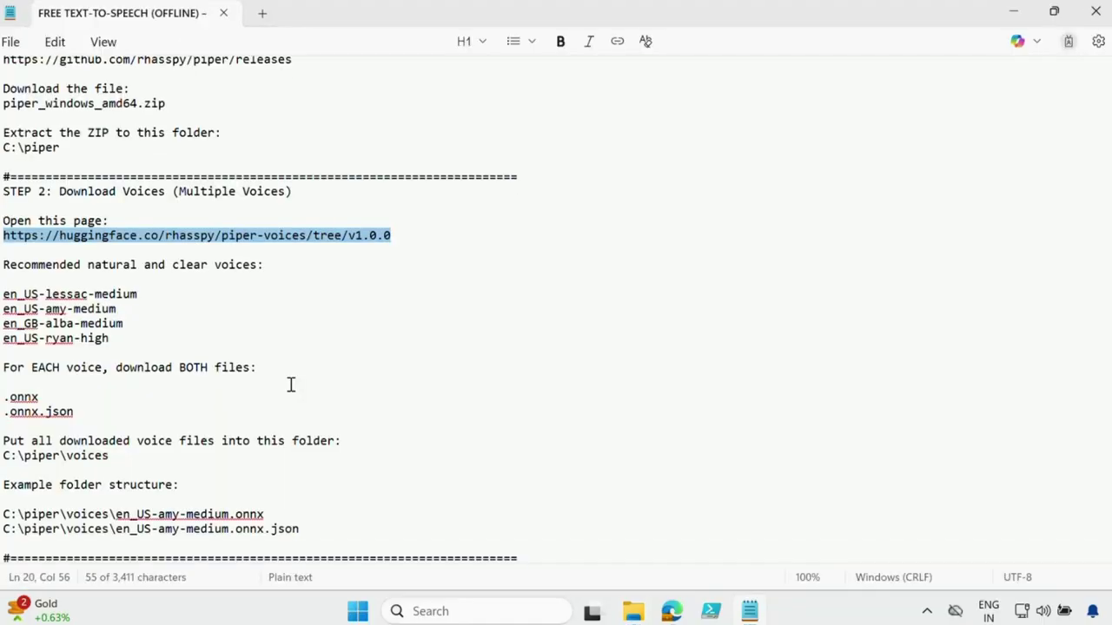
pyautogui.scroll(-1, 235, 365)
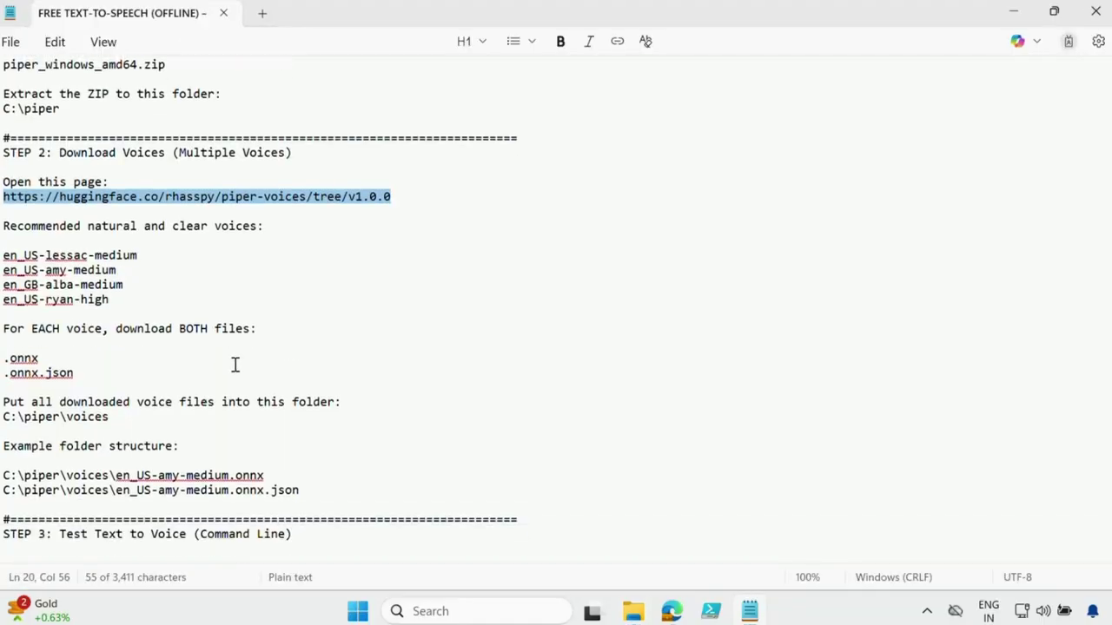
pyautogui.scroll(-2, 234, 365)
pyautogui.moveTo(70, 390); pyautogui.dragTo(119, 390)
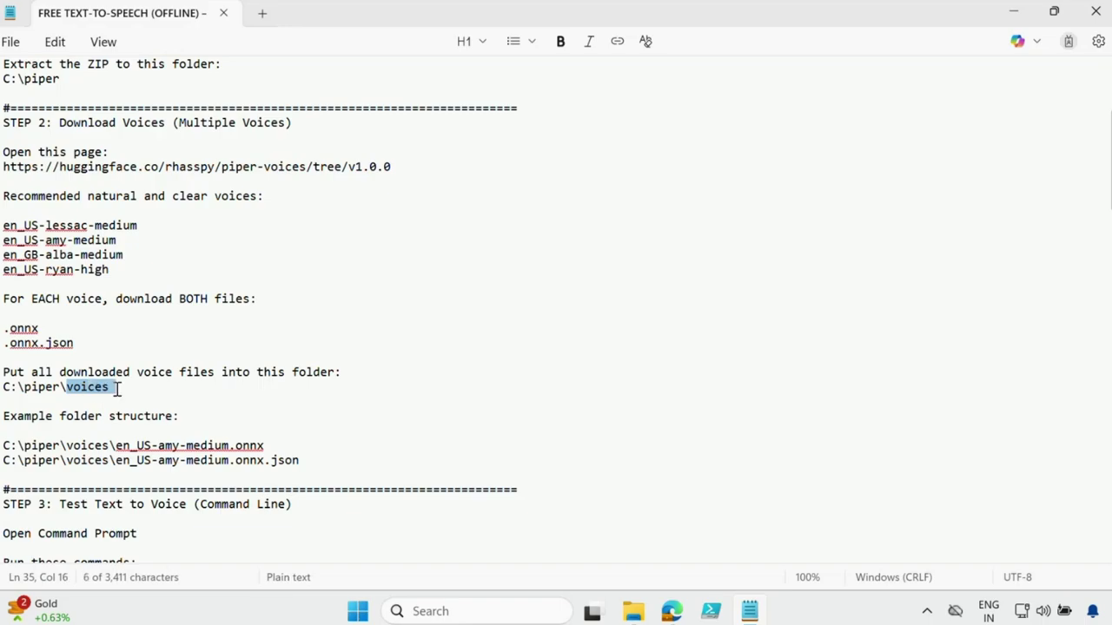
pyautogui.rightClick(91, 393)
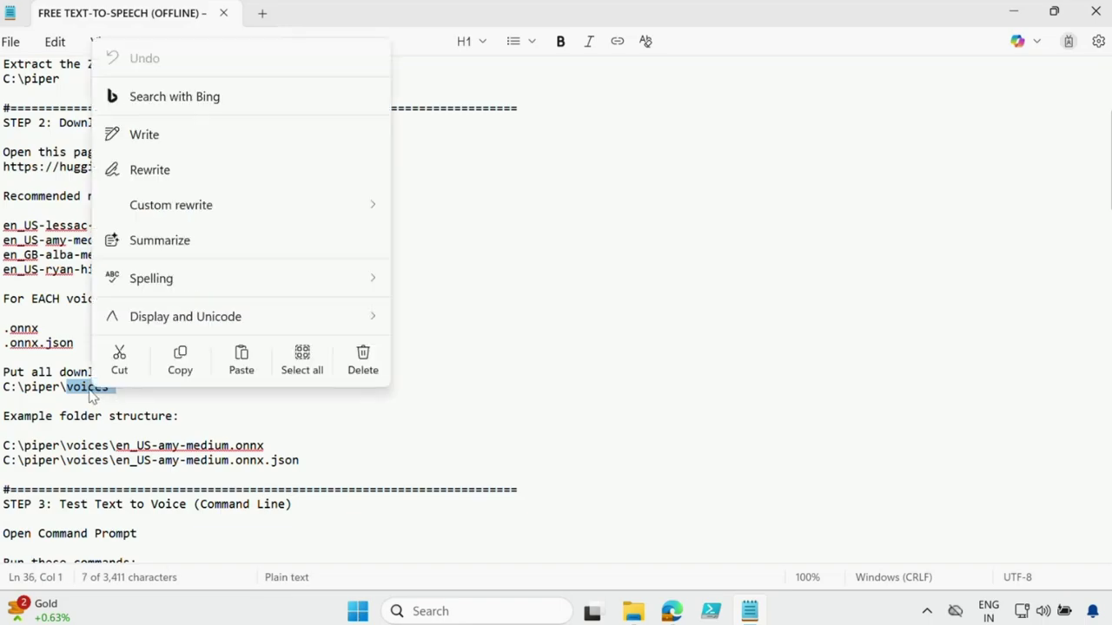
pyautogui.click(180, 361)
# Create a folder named "voices" inside C:\piper in File Explorer
pyautogui.click(633, 614)
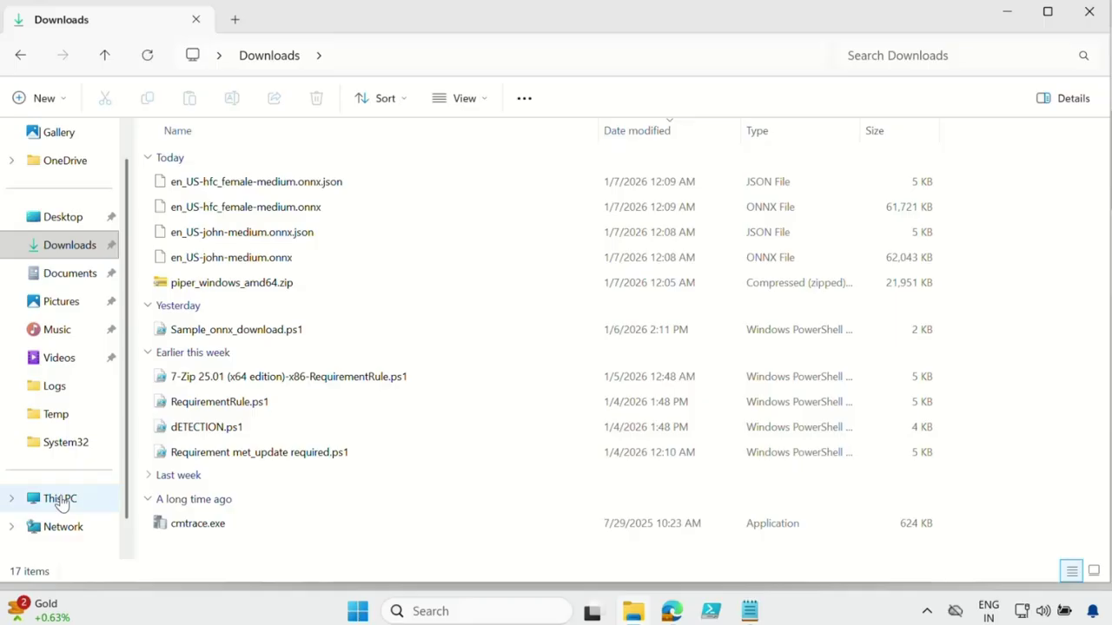
pyautogui.click(56, 498)
pyautogui.click(235, 172)
pyautogui.doubleClick(235, 172)
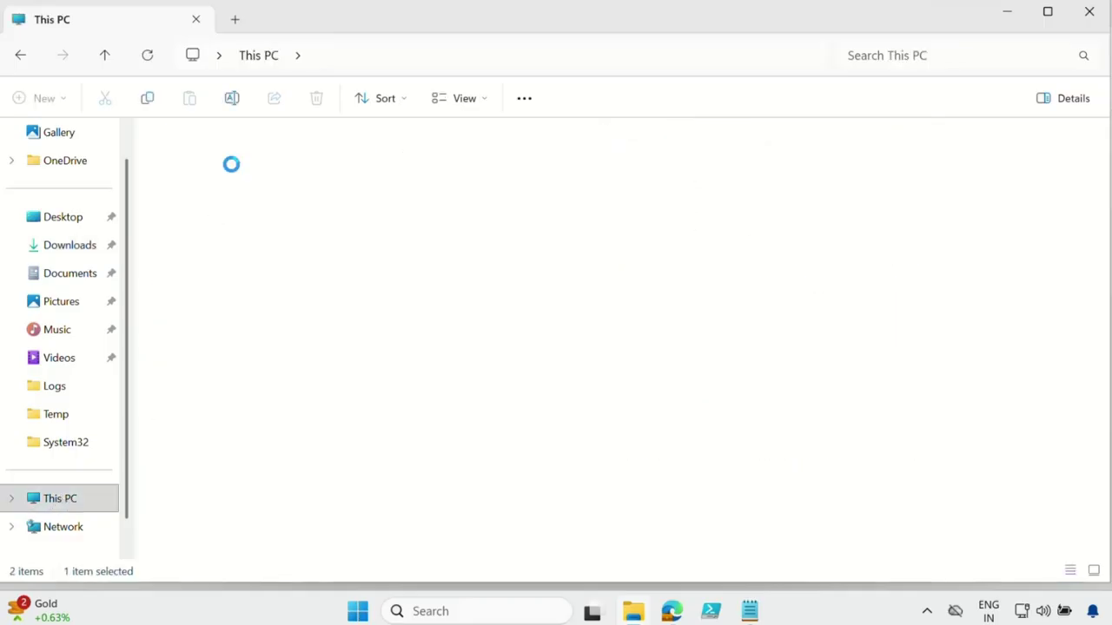
pyautogui.doubleClick(198, 209)
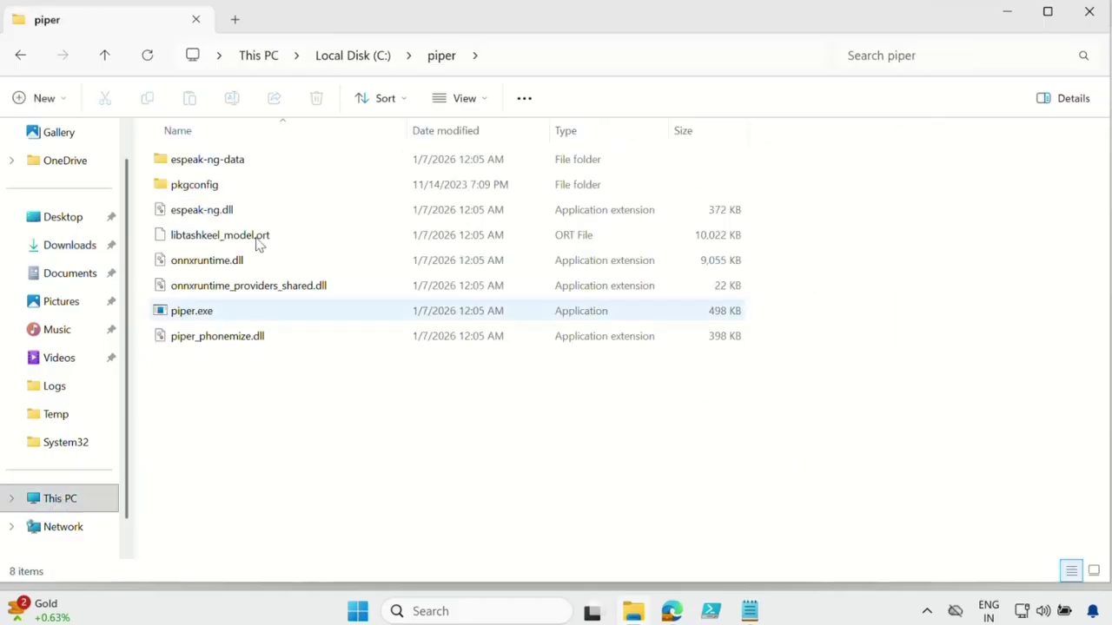
pyautogui.rightClick(321, 529)
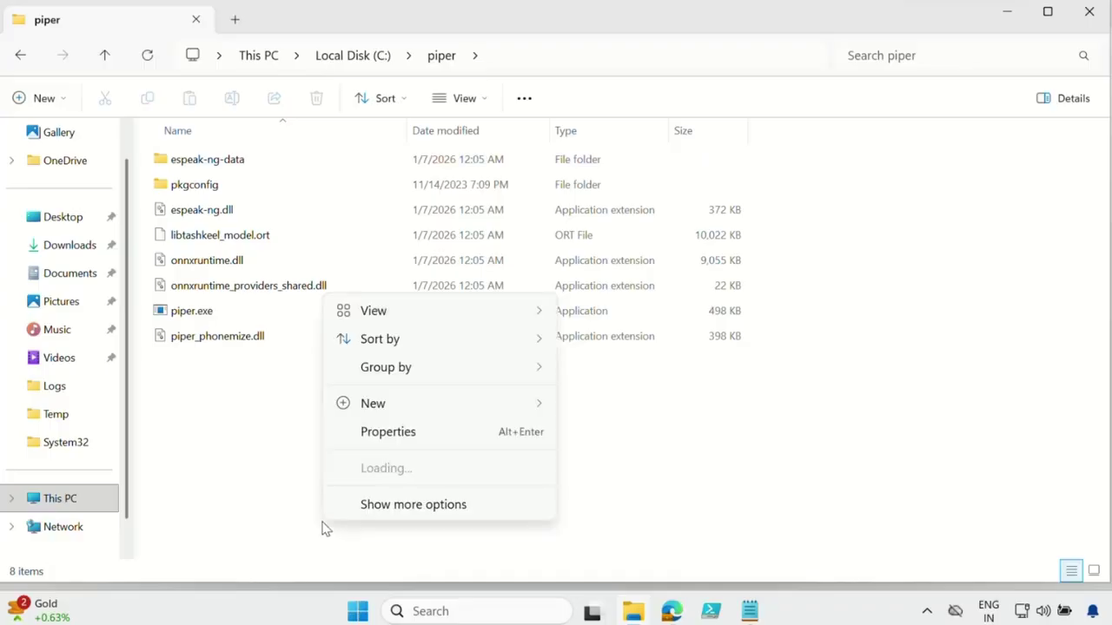
pyautogui.moveTo(380, 417)
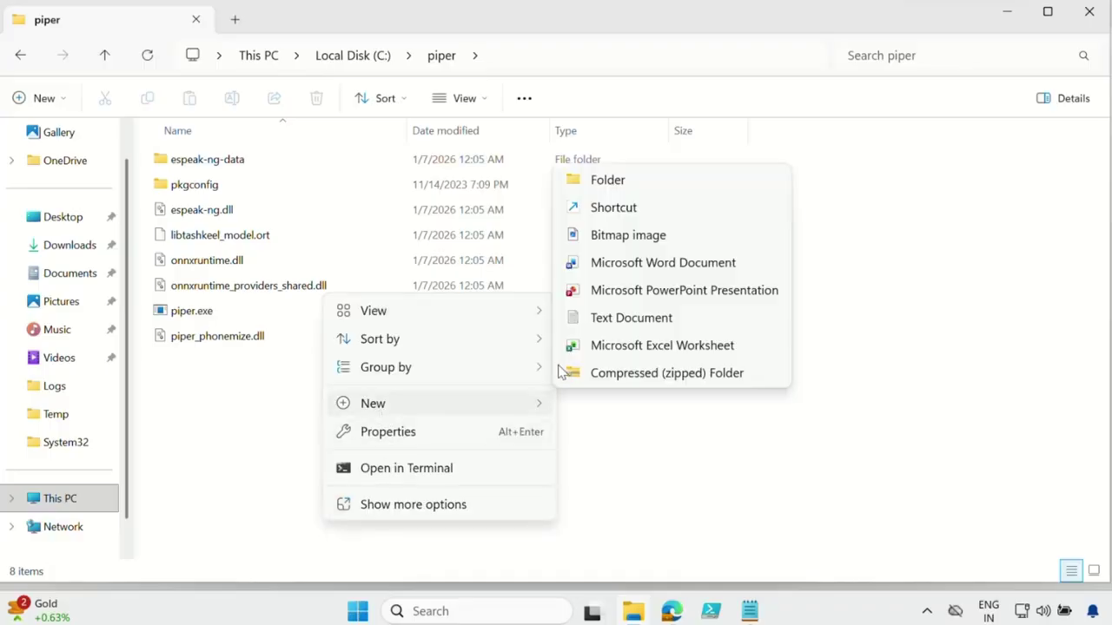
pyautogui.click(614, 182)
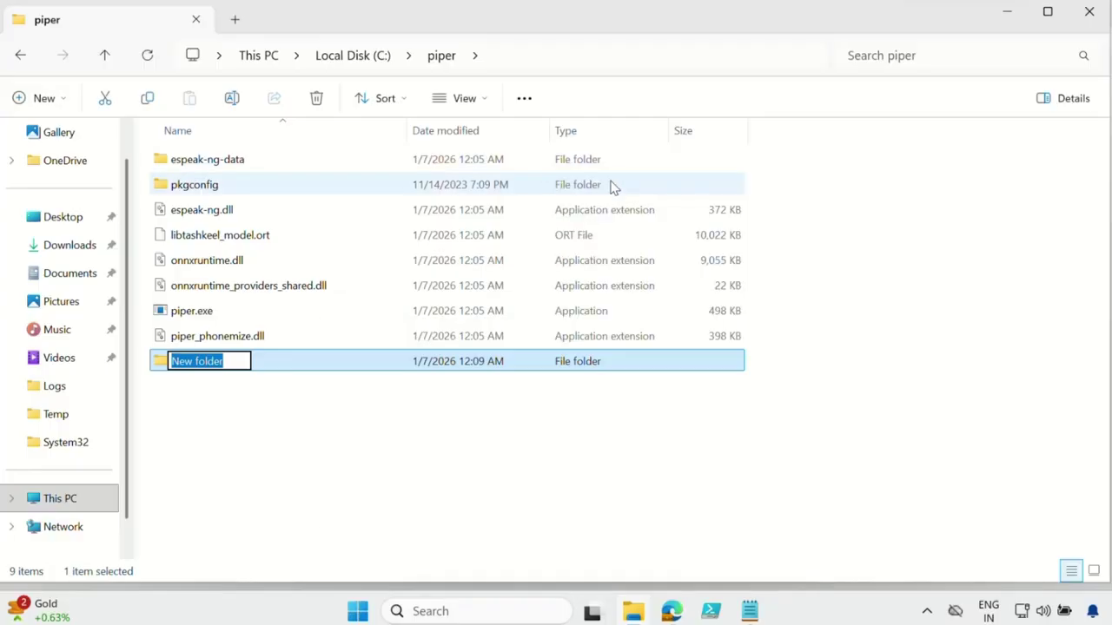
pyautogui.write('voices')
pyautogui.press('Return')
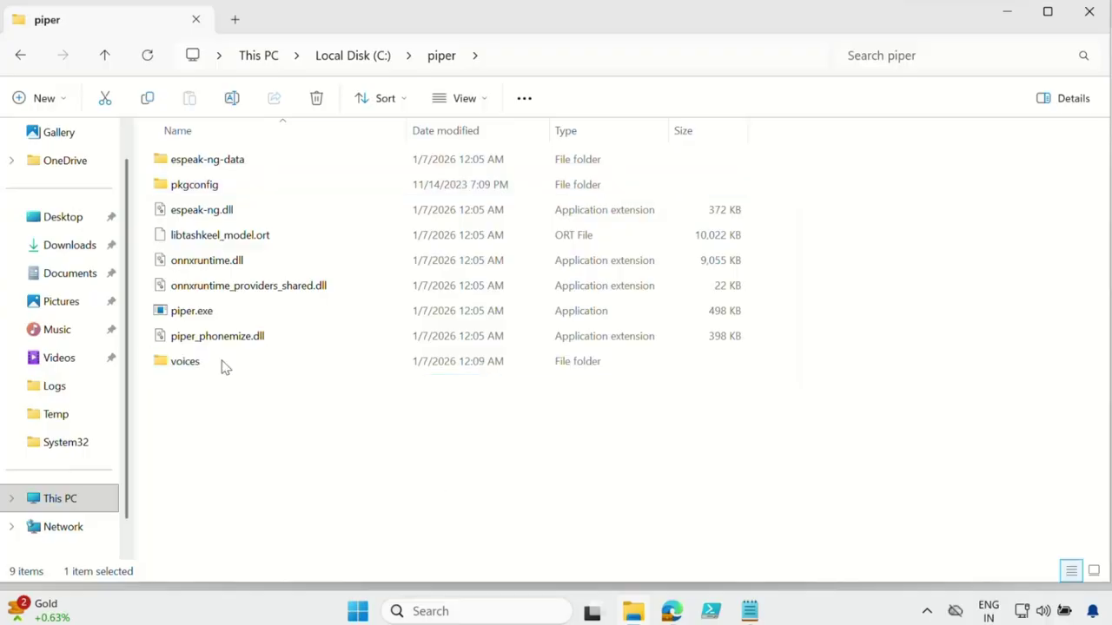
# Move the hfc_female and john .onnx and .onnx.json voice files from Downloads into C:\piper\voices
pyautogui.click(81, 249)
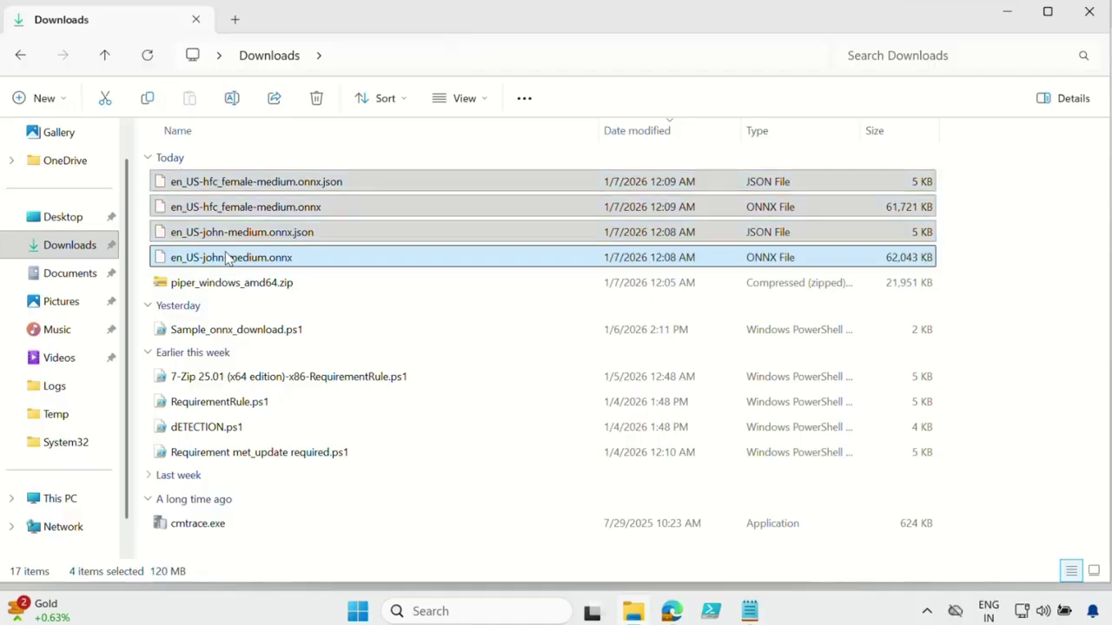
pyautogui.rightClick(227, 258)
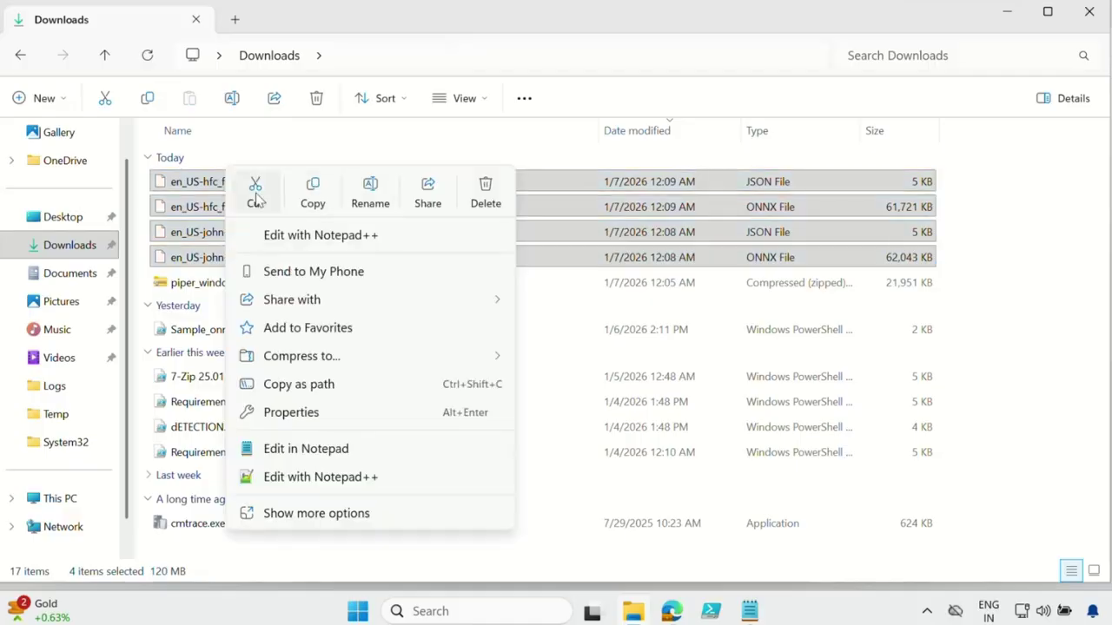
pyautogui.click(255, 192)
pyautogui.click(60, 499)
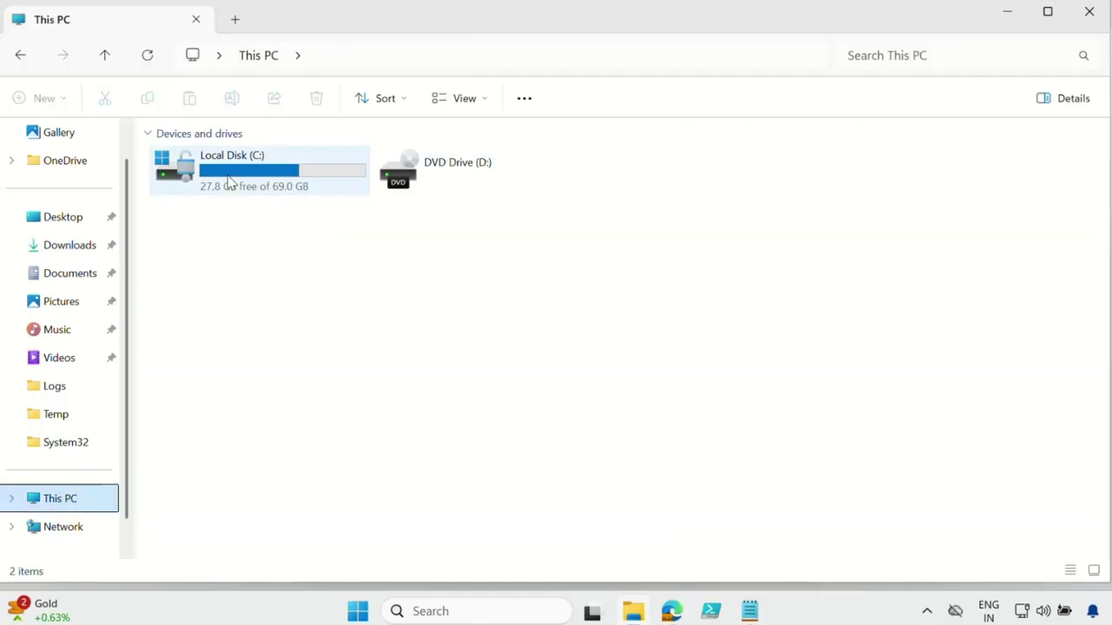
pyautogui.doubleClick(230, 182)
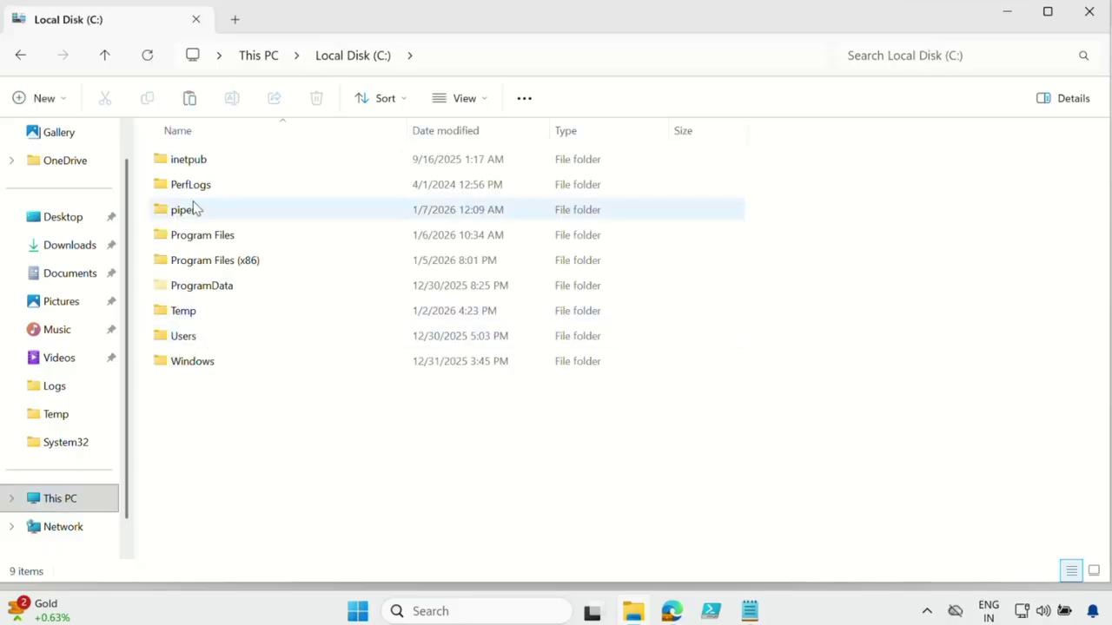
pyautogui.doubleClick(184, 209)
pyautogui.click(198, 216)
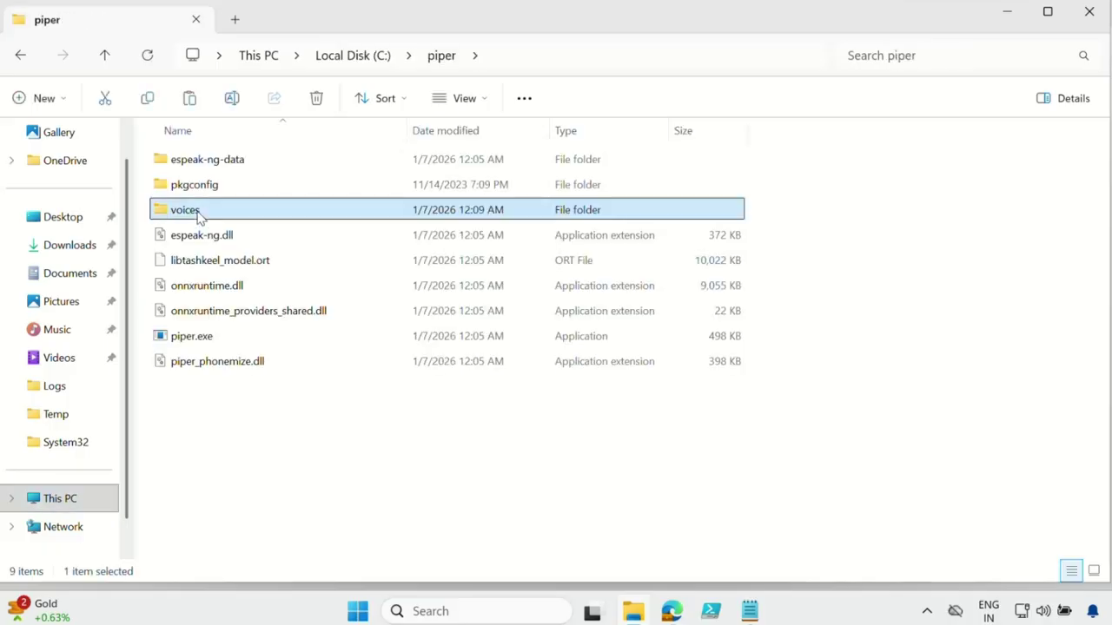
pyautogui.doubleClick(198, 216)
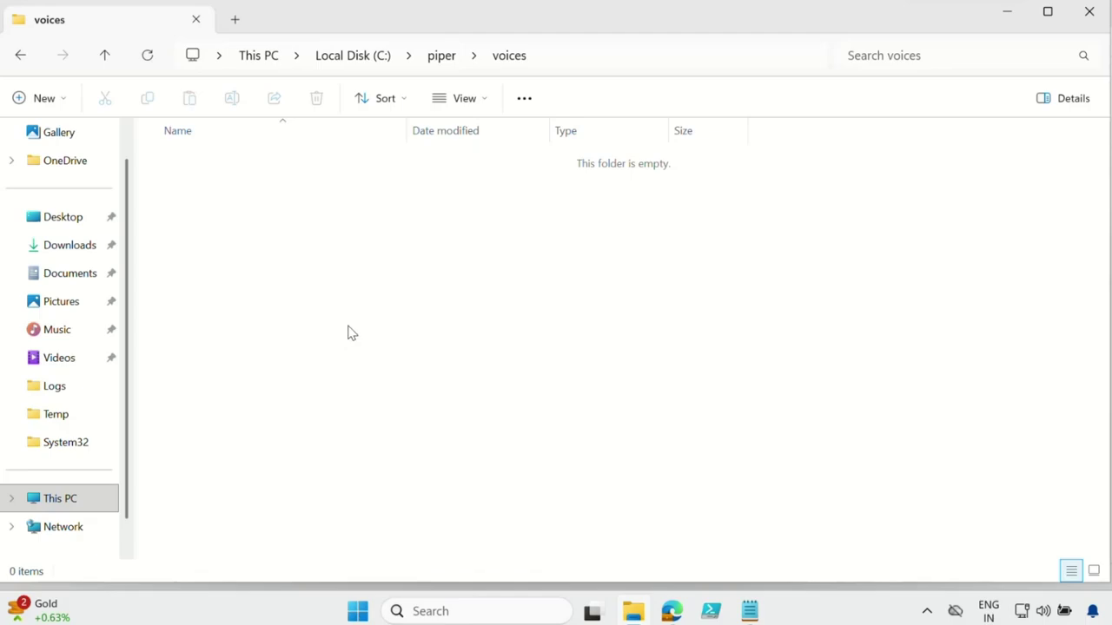
pyautogui.hotkey('ctrl', 'v')
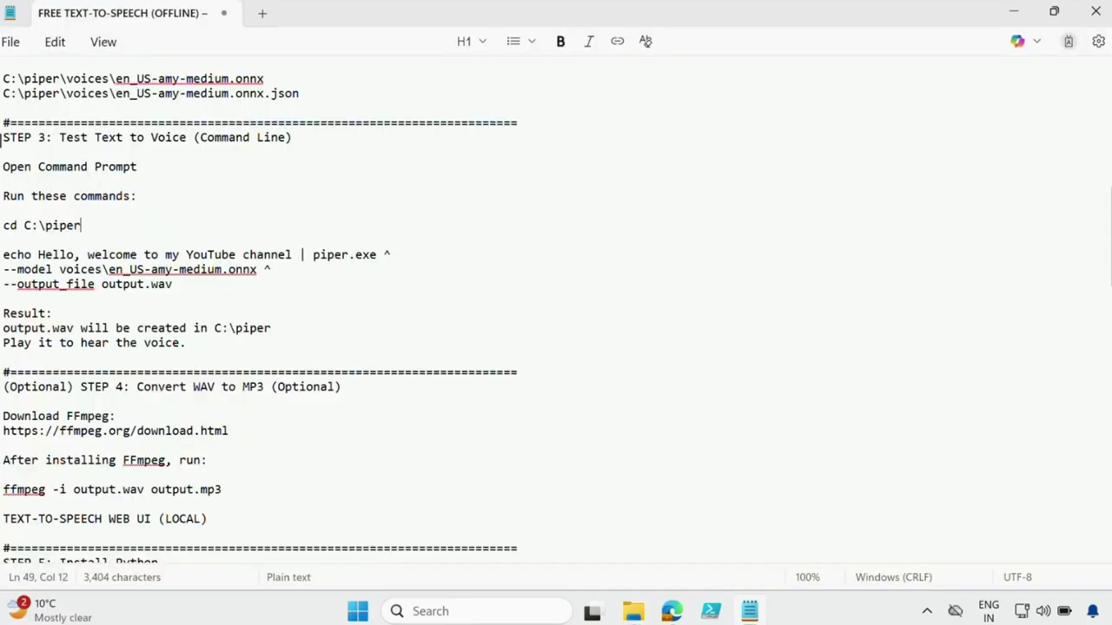
# Review STEP 3 of the setup notes and open Command Prompt as administrator, allowing it to make changes
pyautogui.moveTo(2, 137); pyautogui.dragTo(193, 346)
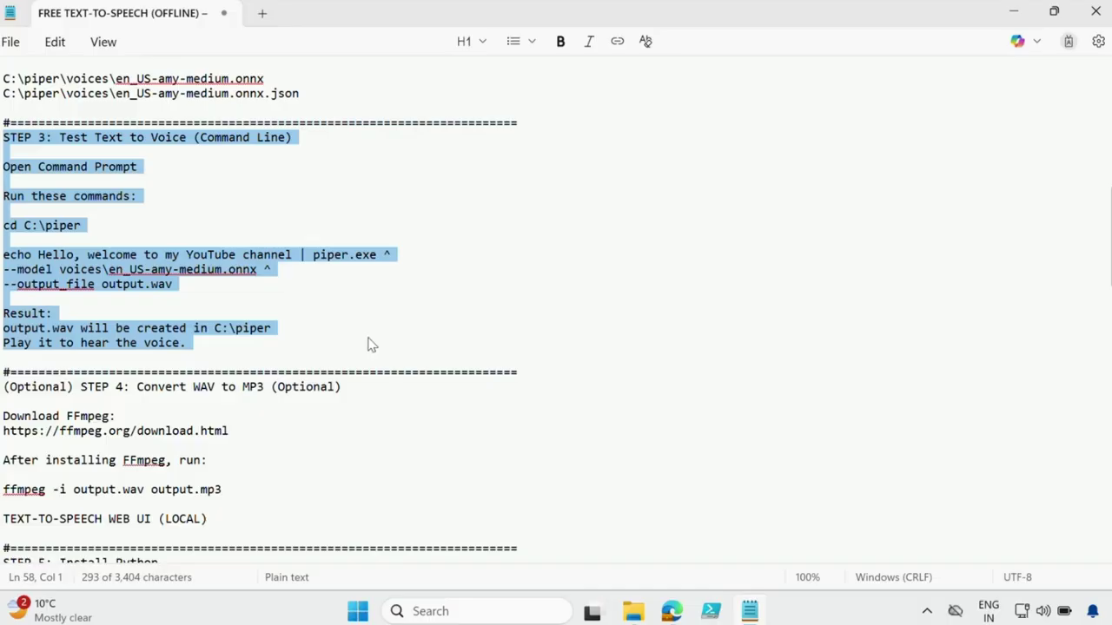
pyautogui.click(497, 611)
pyautogui.write('cmd')
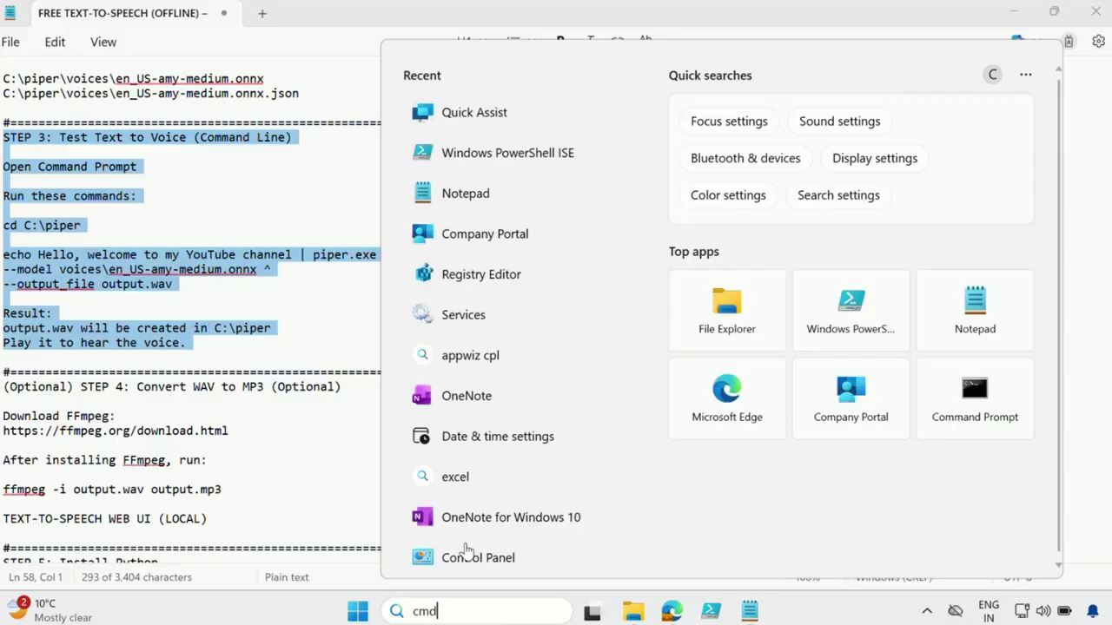
pyautogui.rightClick(500, 171)
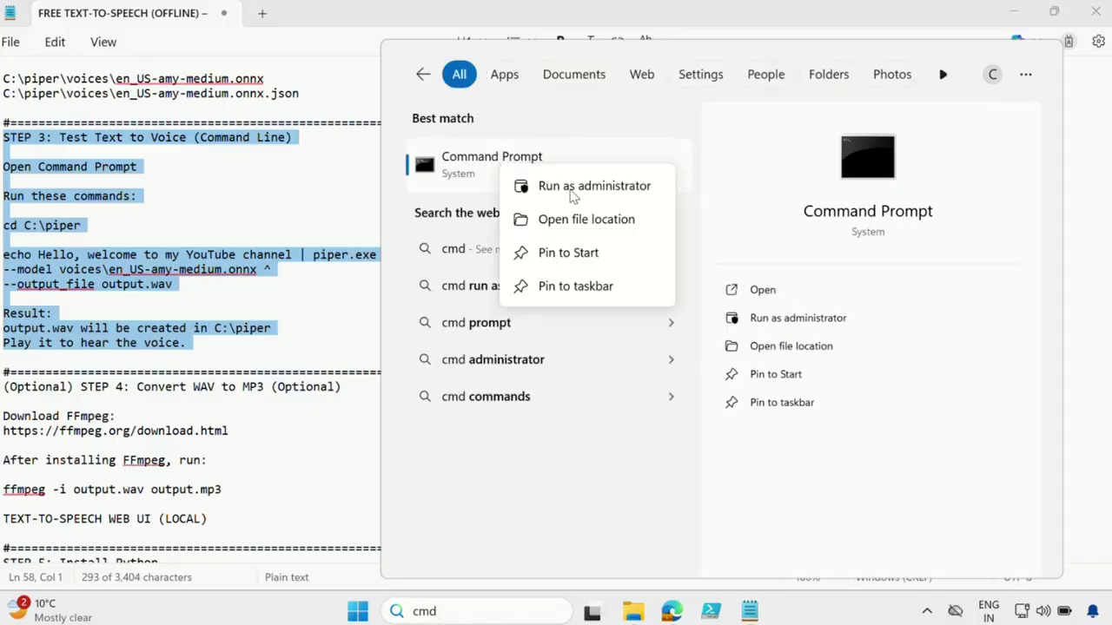
pyautogui.click(571, 187)
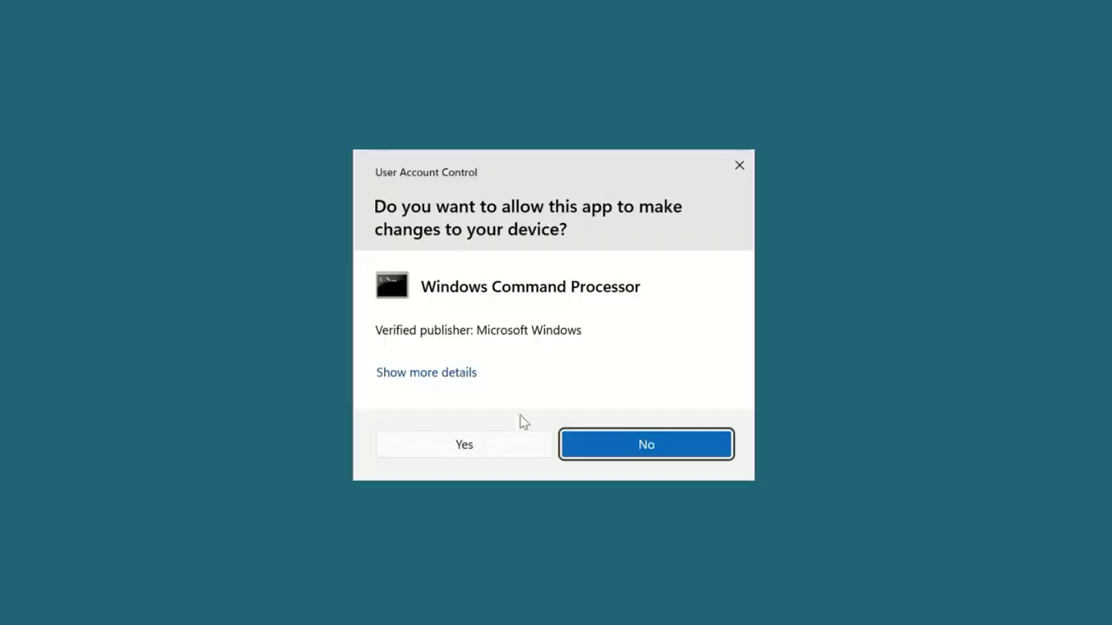
pyautogui.click(509, 442)
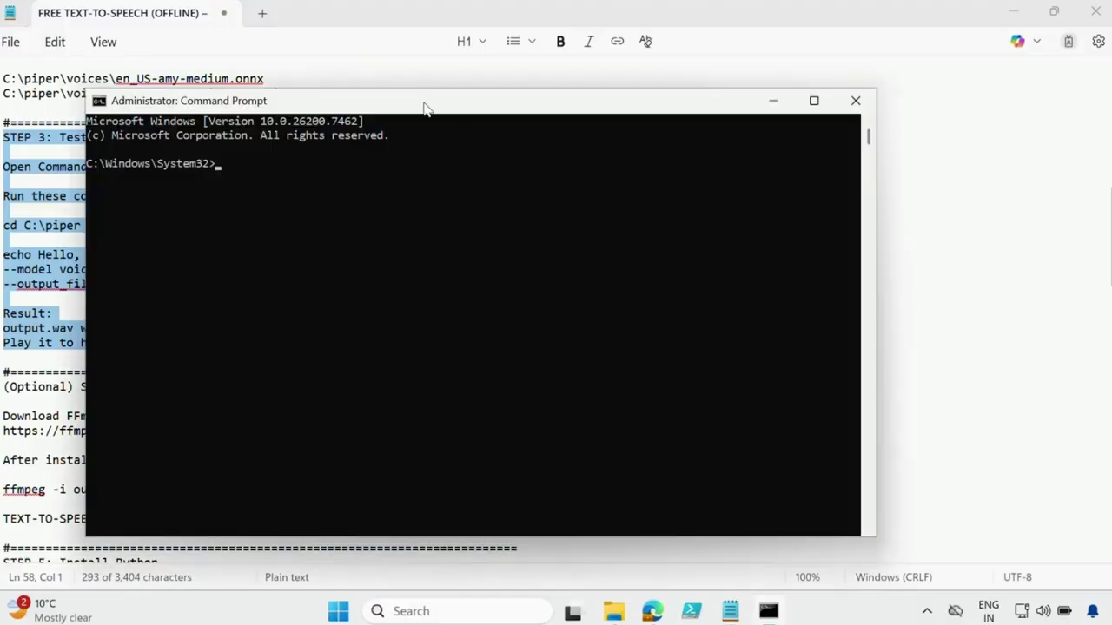
pyautogui.moveTo(425, 107); pyautogui.dragTo(685, 149)
# Check the model name in the notes' test command and copy the full file name en_US-hfc_female-medium.onnx from the voices folder
pyautogui.click(259, 330)
pyautogui.click(252, 330)
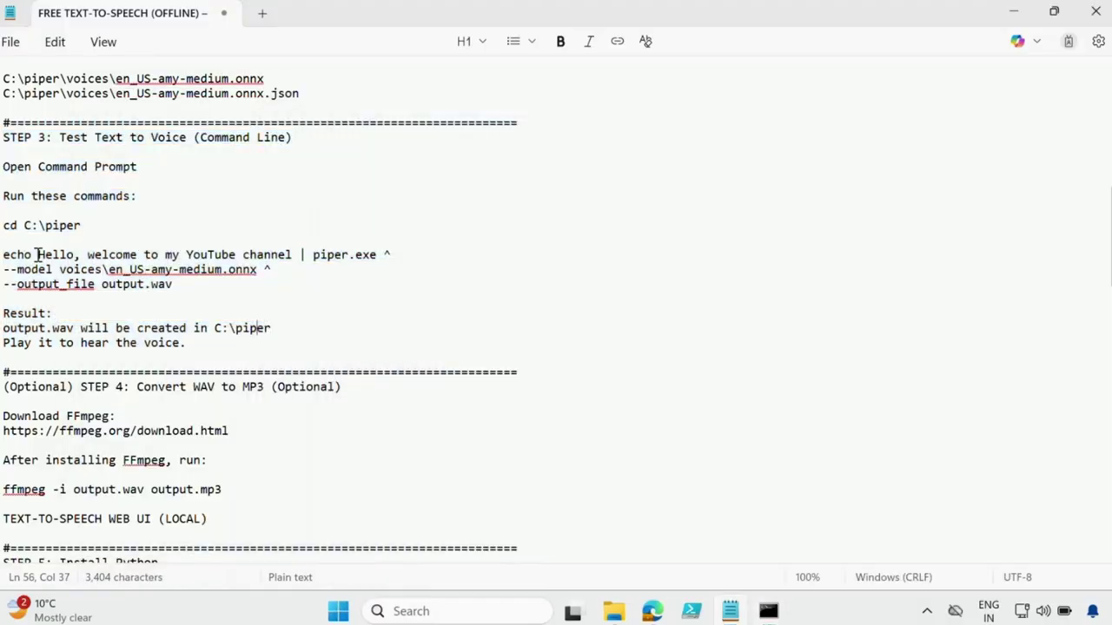
pyautogui.moveTo(36, 255); pyautogui.dragTo(111, 276)
pyautogui.click(227, 284)
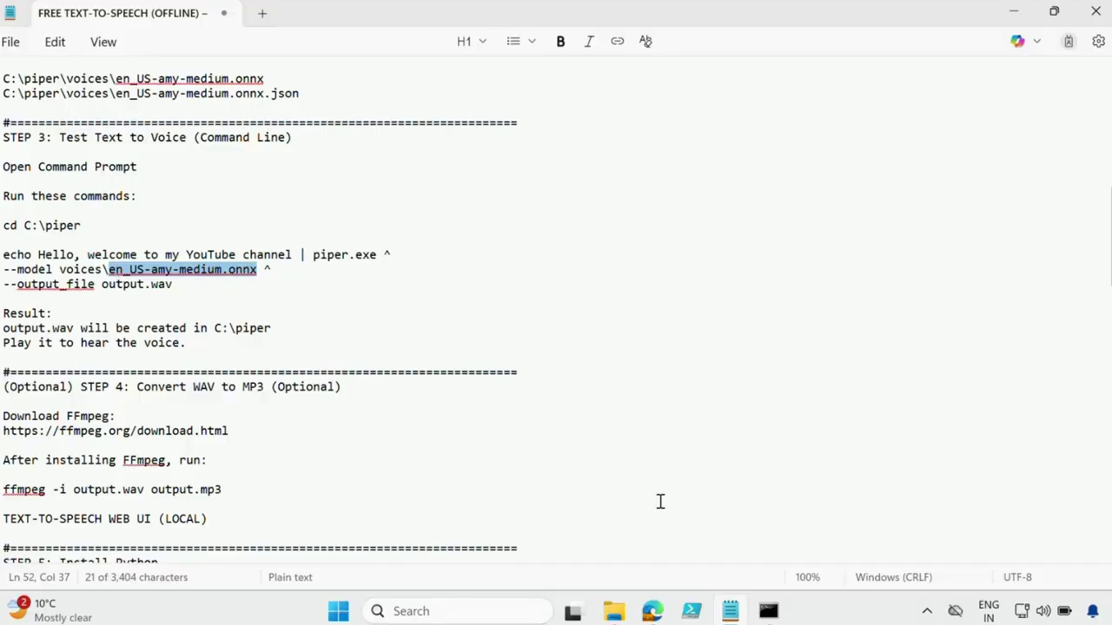
pyautogui.click(617, 615)
pyautogui.click(296, 169)
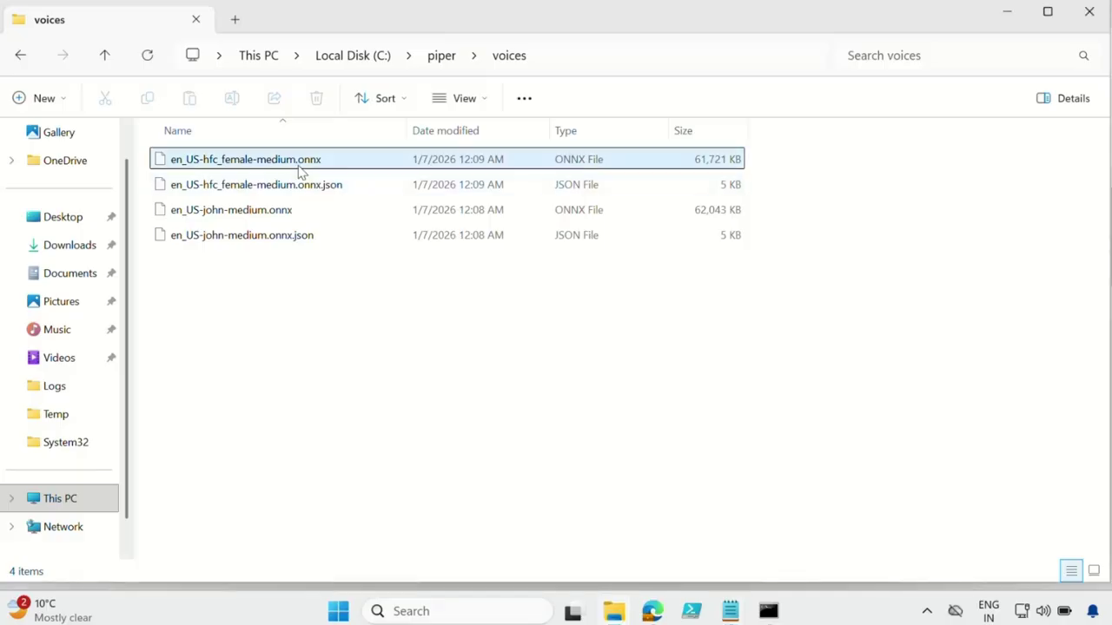
pyautogui.rightClick(291, 168)
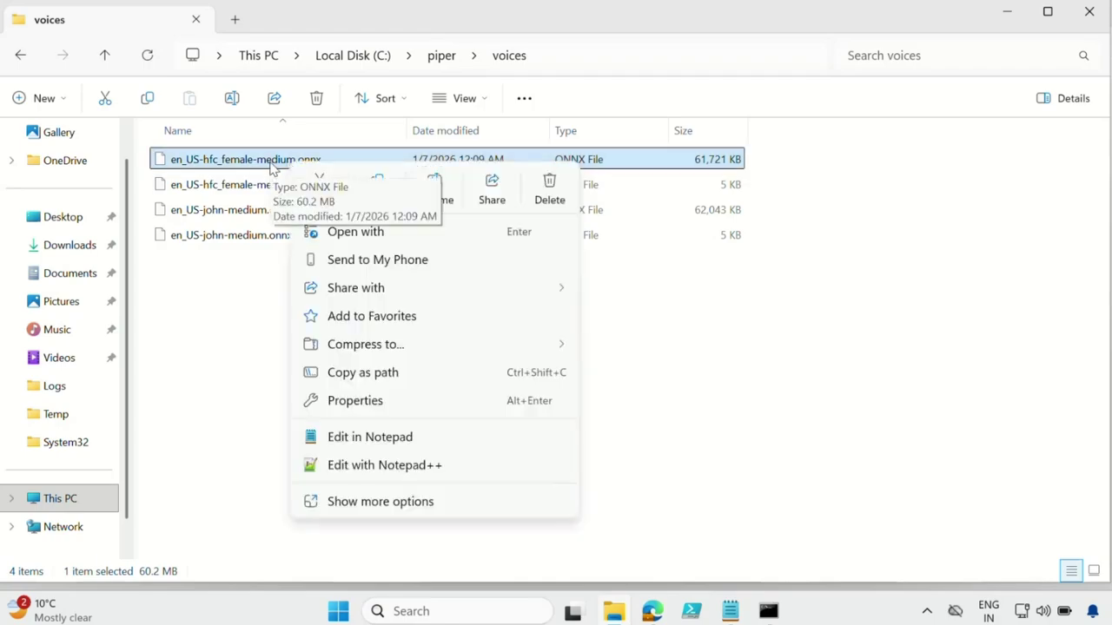
pyautogui.click(272, 167)
pyautogui.rightClick(272, 167)
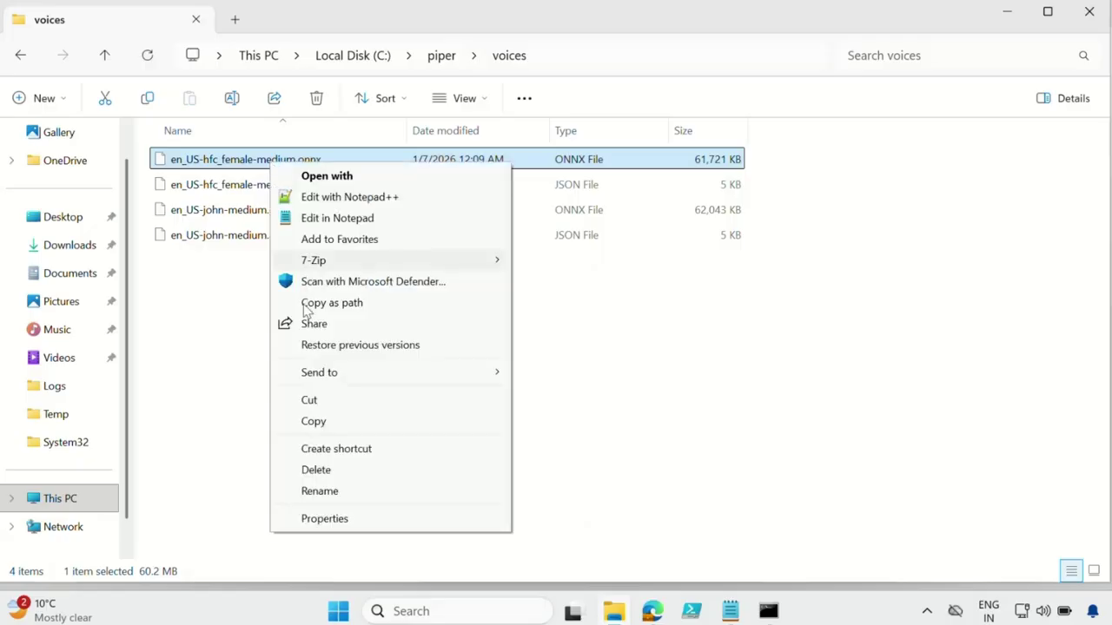
pyautogui.click(320, 492)
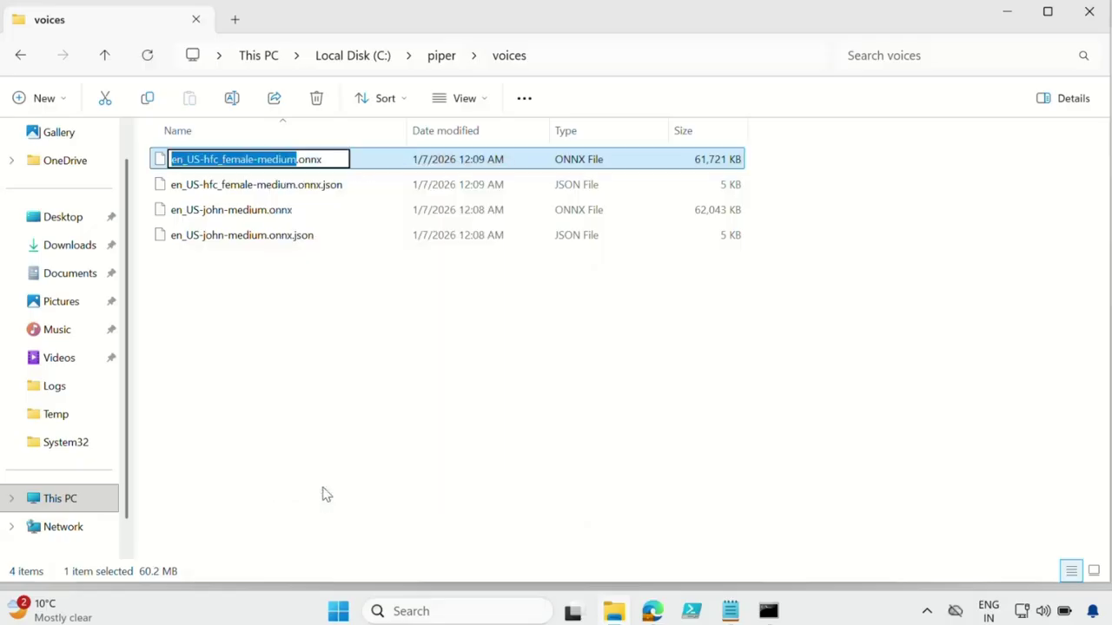
pyautogui.hotkey('ctrl', 'a')
pyautogui.hotkey('ctrl', 'c')
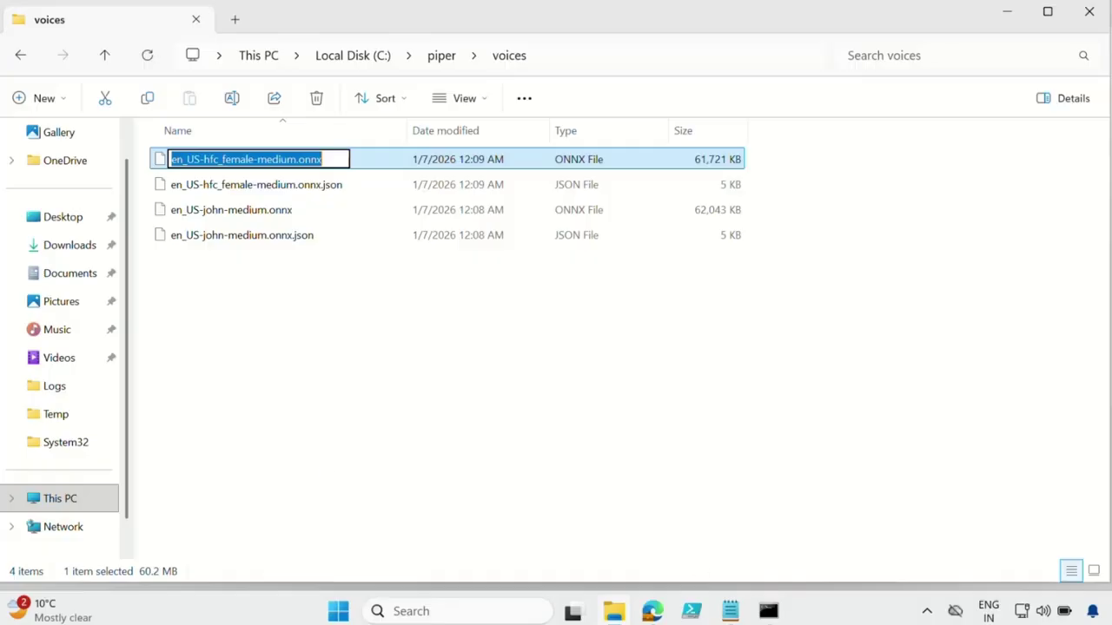
# Replace en_US-amy-medium.onnx with en_US-hfc_female-medium.onnx in the STEP 3 test command of the setup notes
pyautogui.click(729, 611)
pyautogui.click(266, 300)
pyautogui.moveTo(259, 275); pyautogui.dragTo(111, 271)
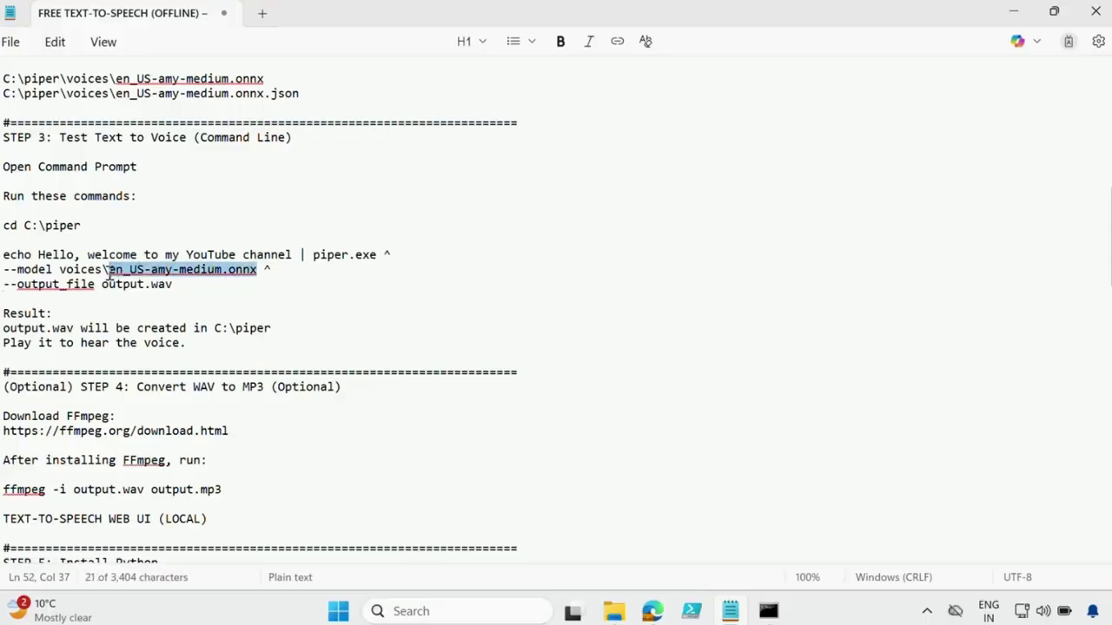
pyautogui.hotkey('ctrl', 'v')
# Copy the STEP 3 commands, from cd C:\piper to --output_file output.wav, and run them in the administrator Command Prompt
pyautogui.moveTo(179, 296); pyautogui.dragTo(2, 227)
pyautogui.rightClick(16, 237)
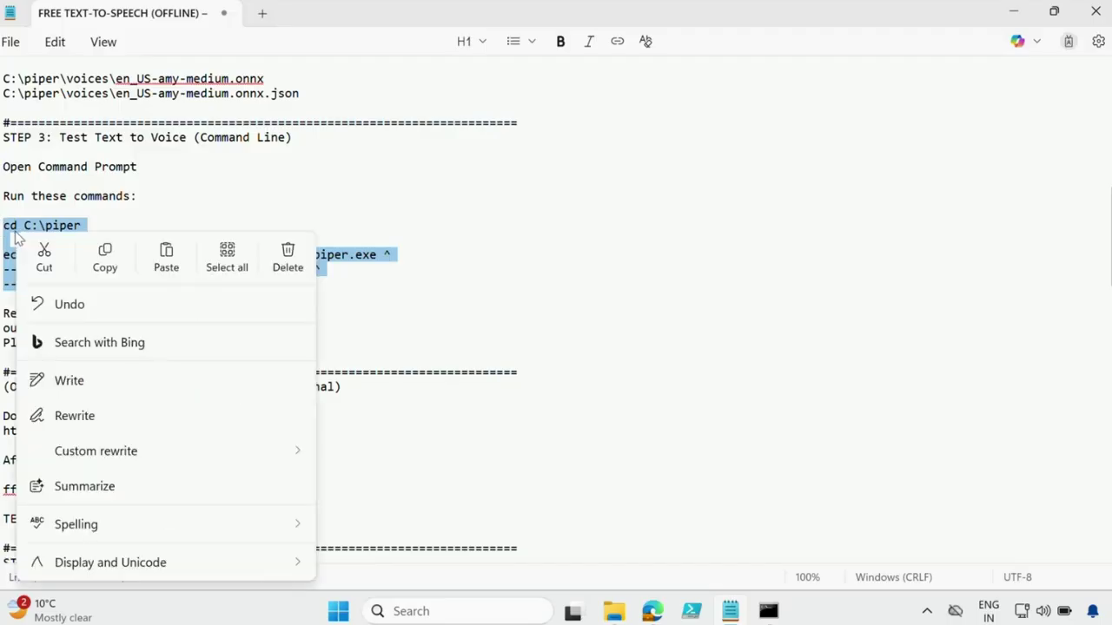
pyautogui.click(102, 257)
pyautogui.click(768, 611)
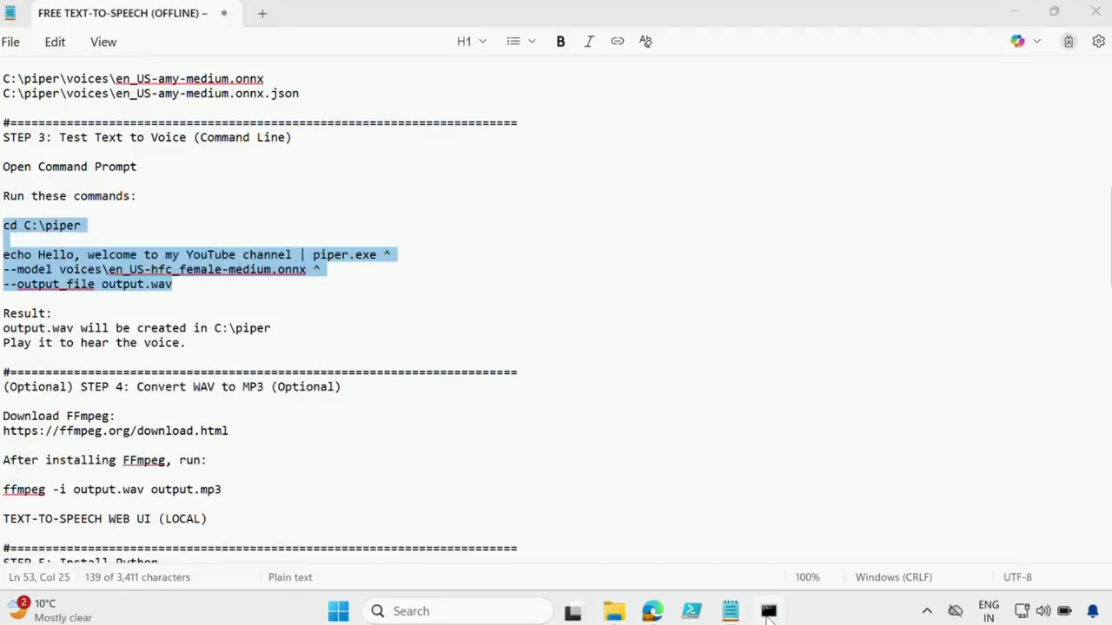
pyautogui.rightClick(536, 343)
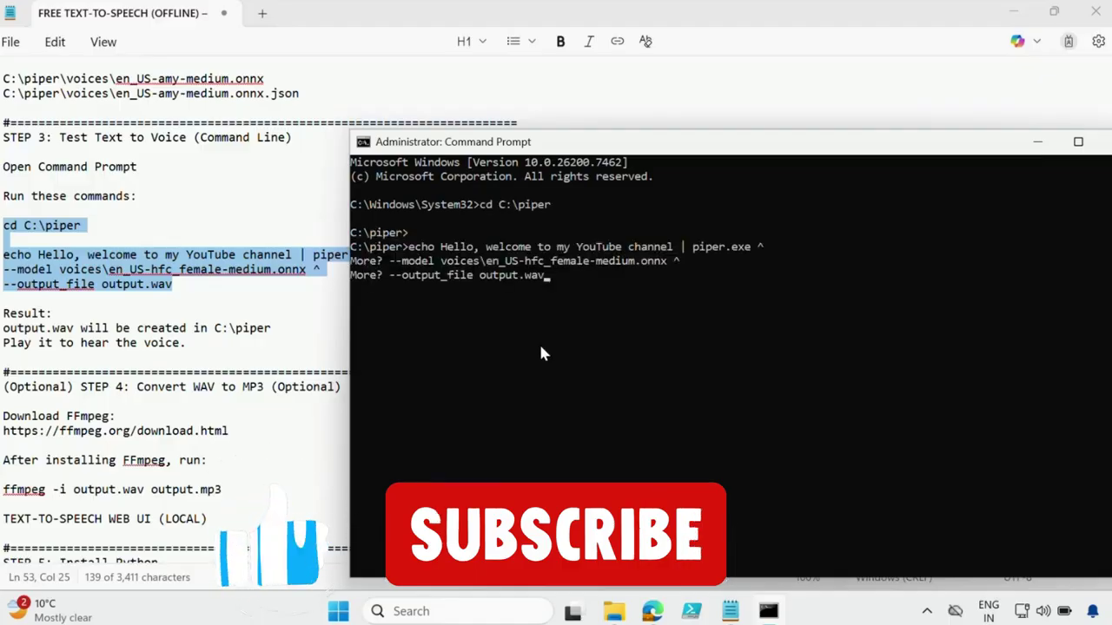
pyautogui.press('Return')
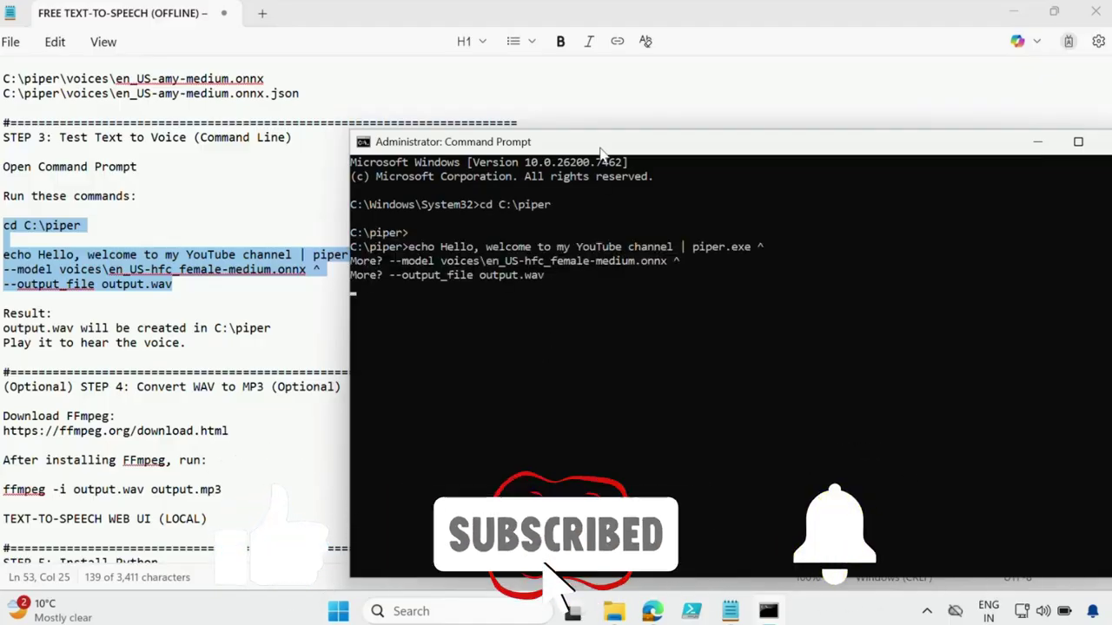
pyautogui.moveTo(573, 142); pyautogui.dragTo(554, 79)
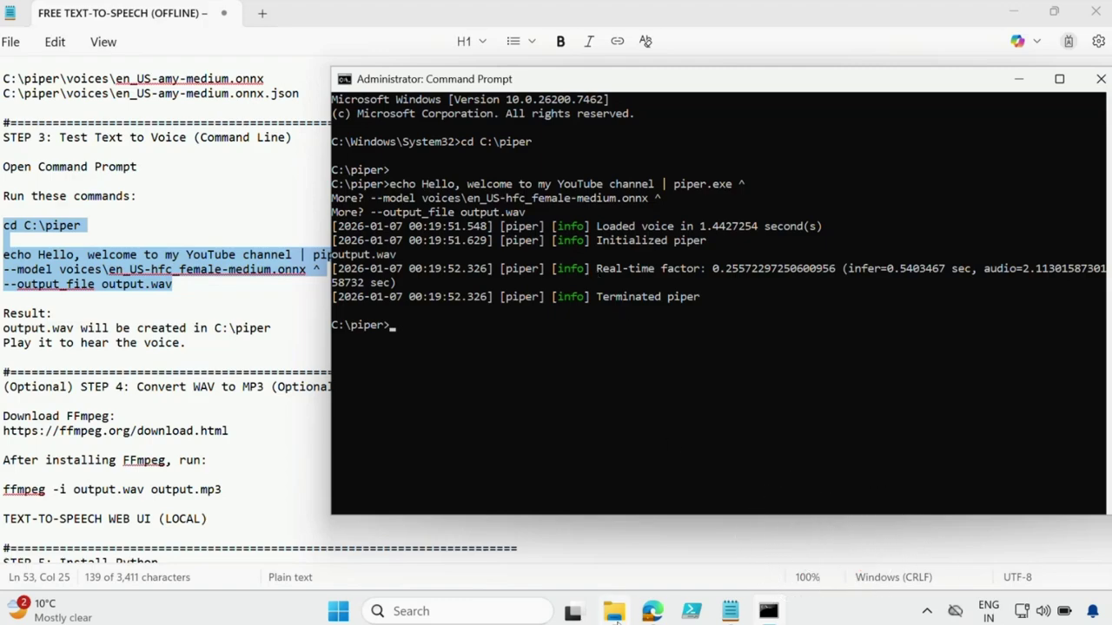
# Open output.wav from the C:\piper folder in File Explorer to listen to the generated speech
pyautogui.moveTo(613, 618)
pyautogui.click(601, 520)
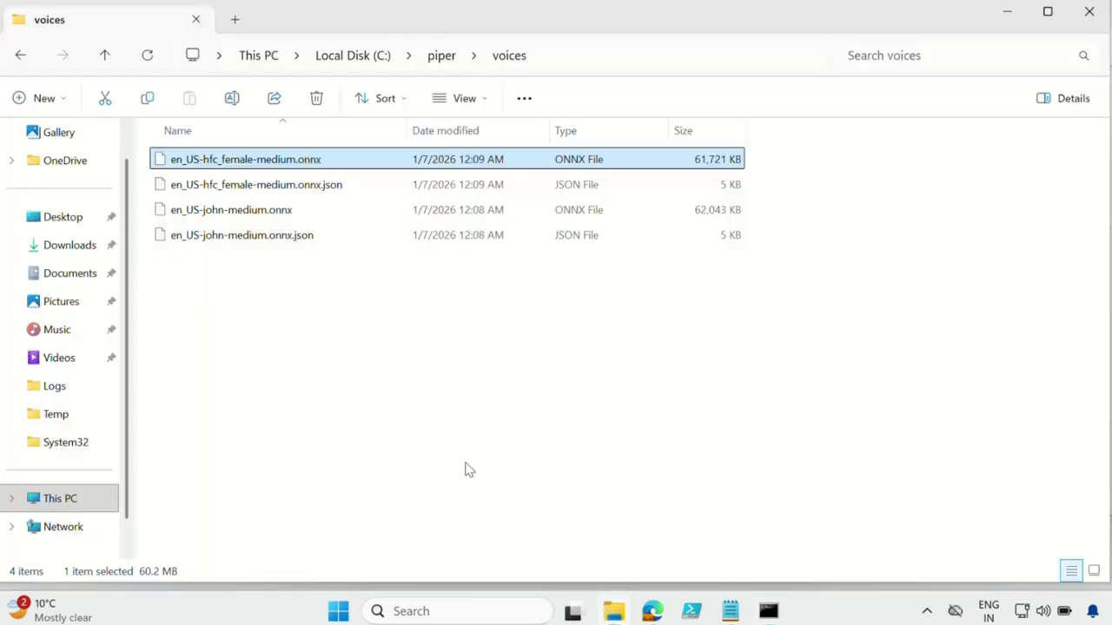
pyautogui.click(441, 56)
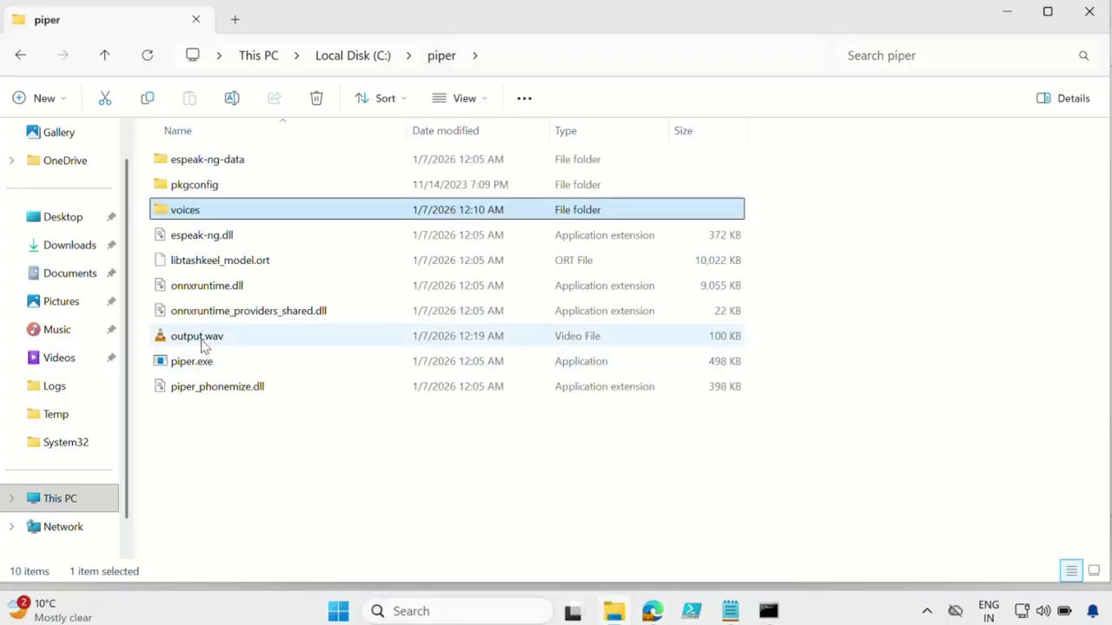
pyautogui.click(202, 342)
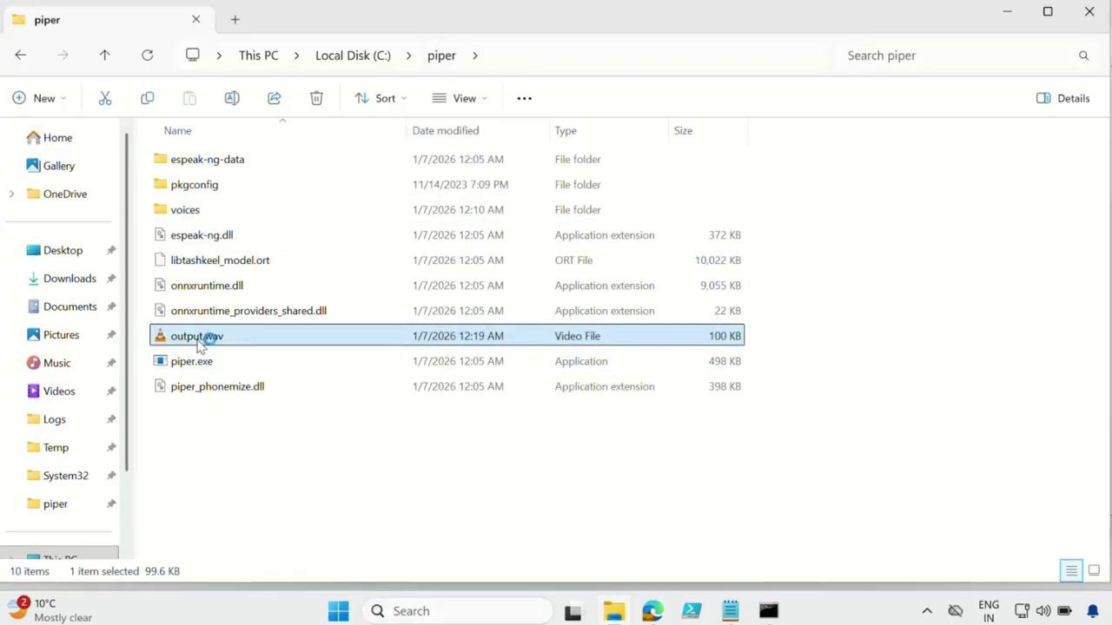
# Play output.wav in VLC media player, close the player and check the Piper run in the administrator Command Prompt
pyautogui.doubleClick(200, 342)
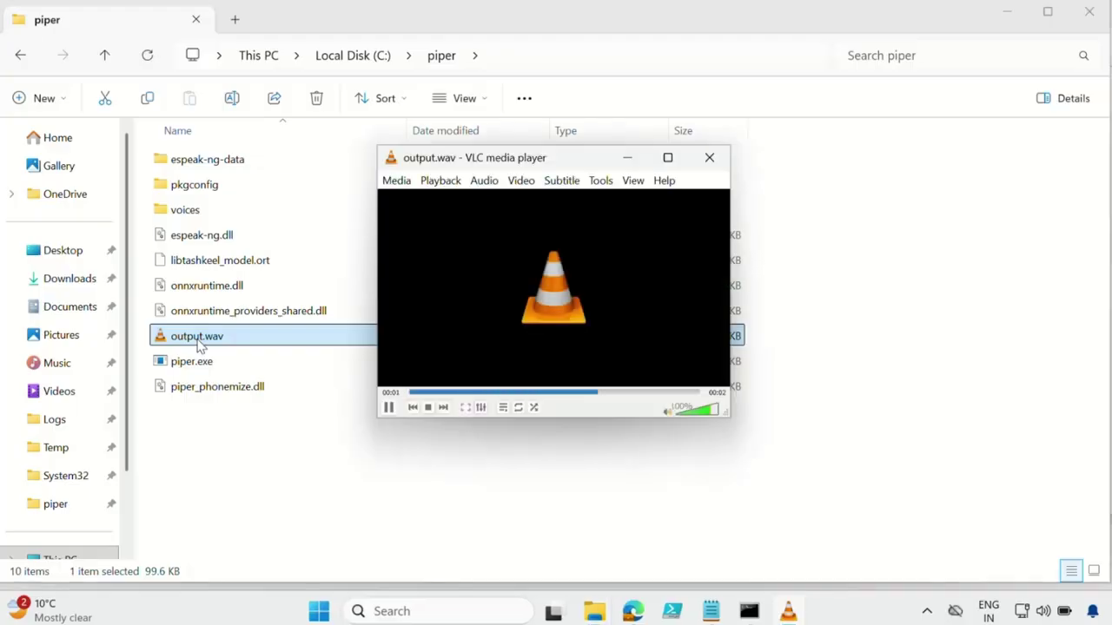
pyautogui.click(710, 159)
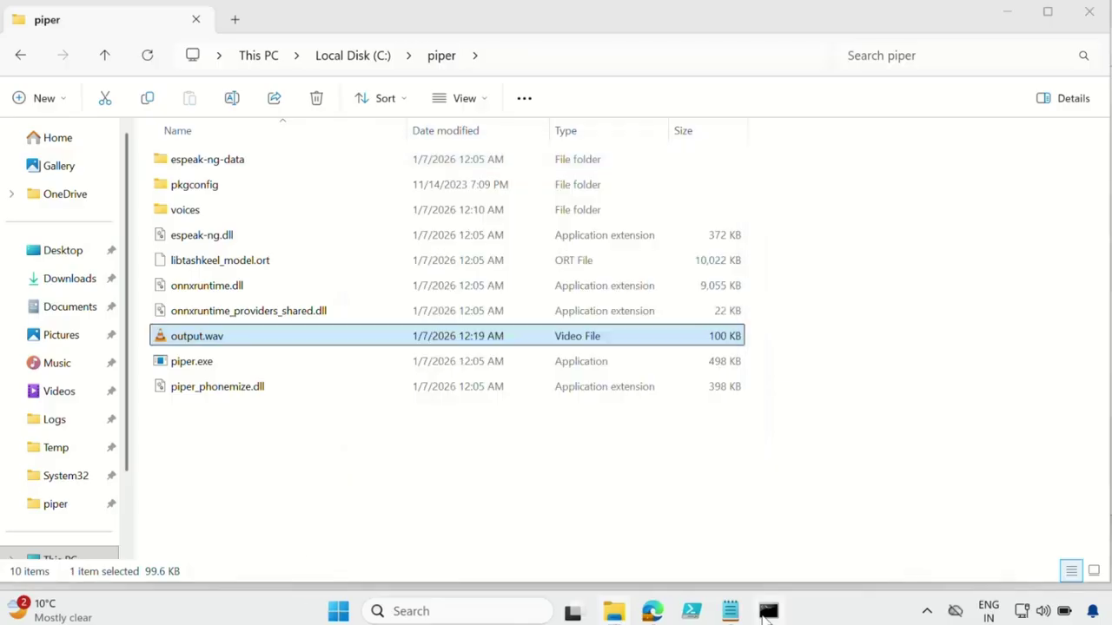
pyautogui.click(766, 613)
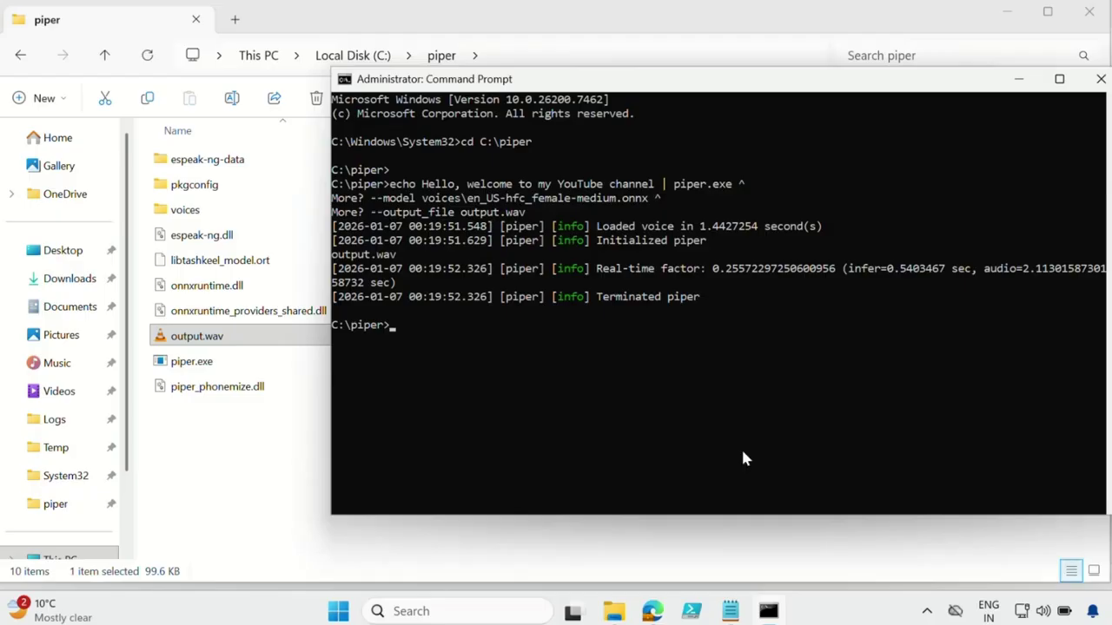
# Switch to the setup notes in Notepad and review STEP 3 and the optional STEP 4 on converting WAV to MP3 with FFmpeg
pyautogui.click(730, 613)
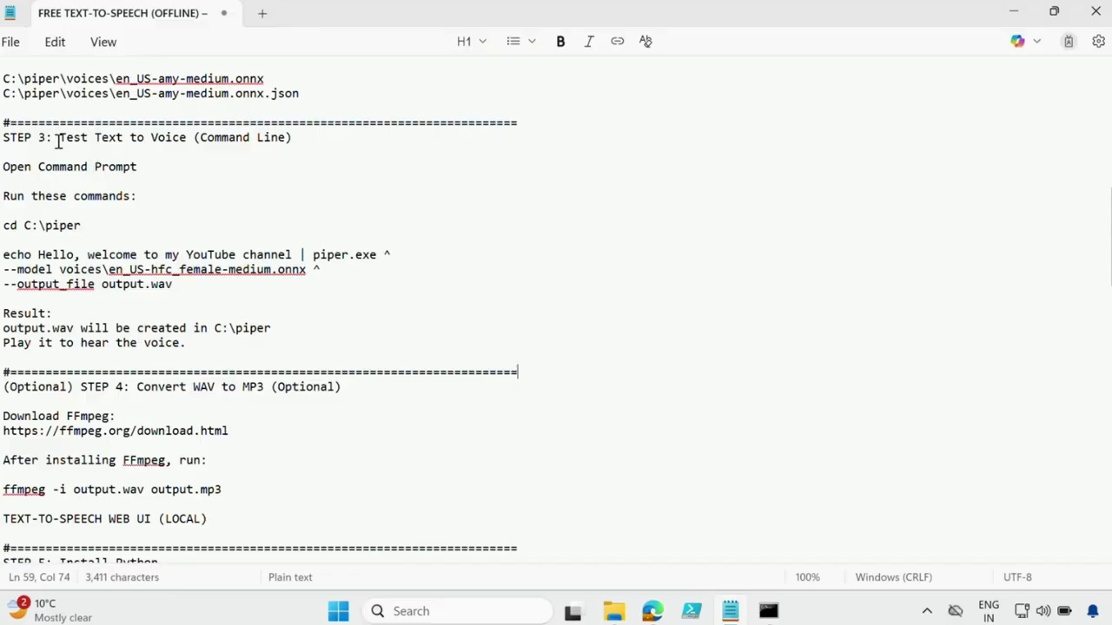
pyautogui.moveTo(4, 137); pyautogui.dragTo(390, 357)
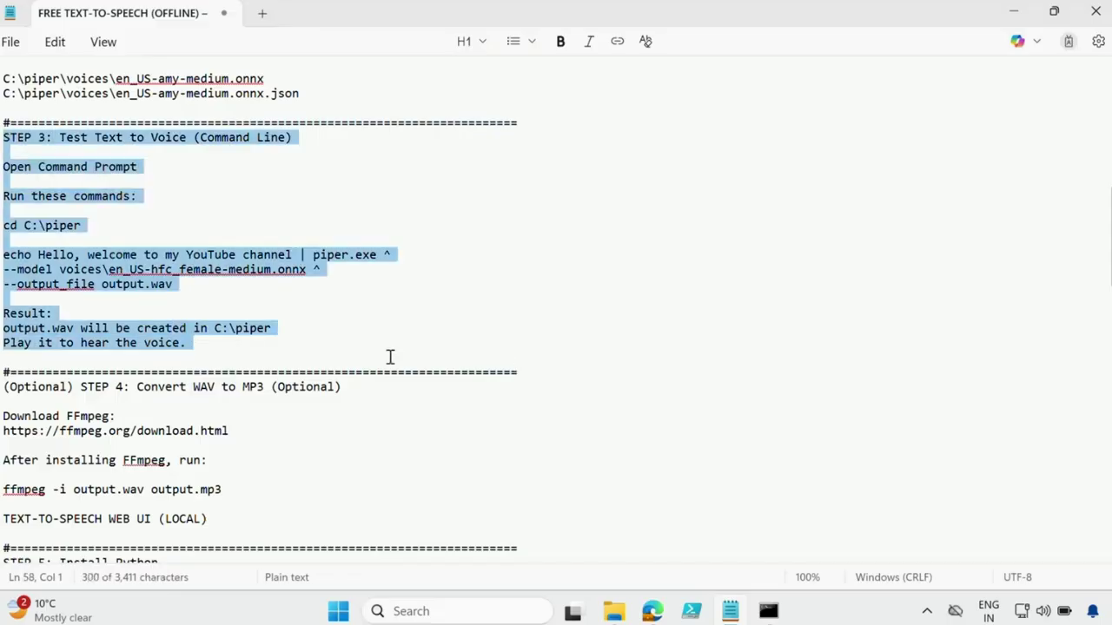
pyautogui.scroll(-4, 390, 357)
pyautogui.moveTo(7, 211); pyautogui.dragTo(223, 339)
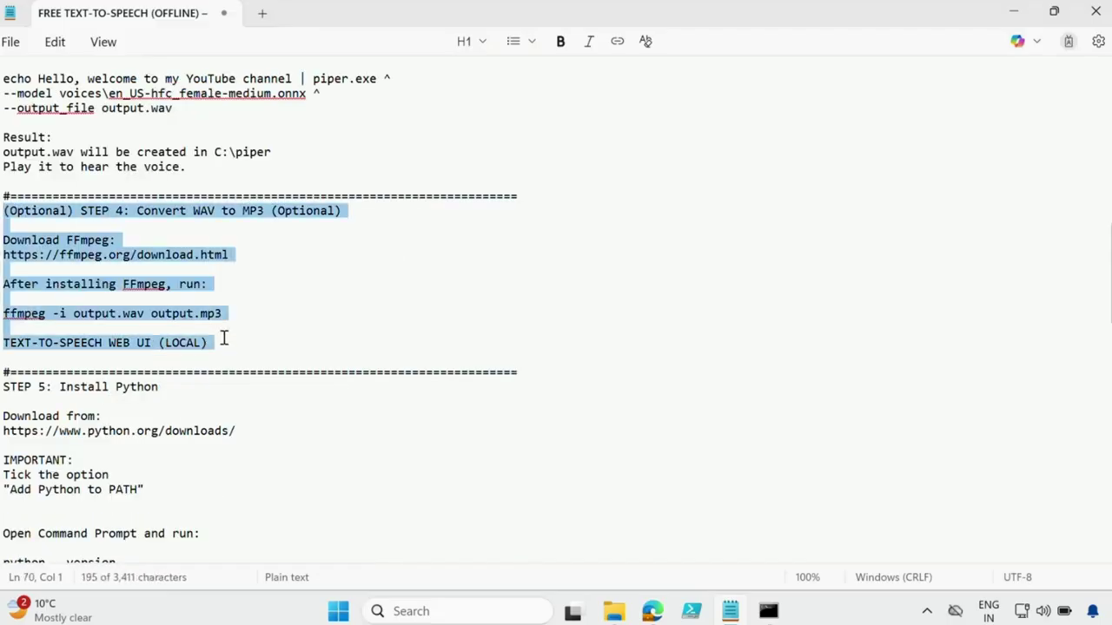
pyautogui.click(380, 301)
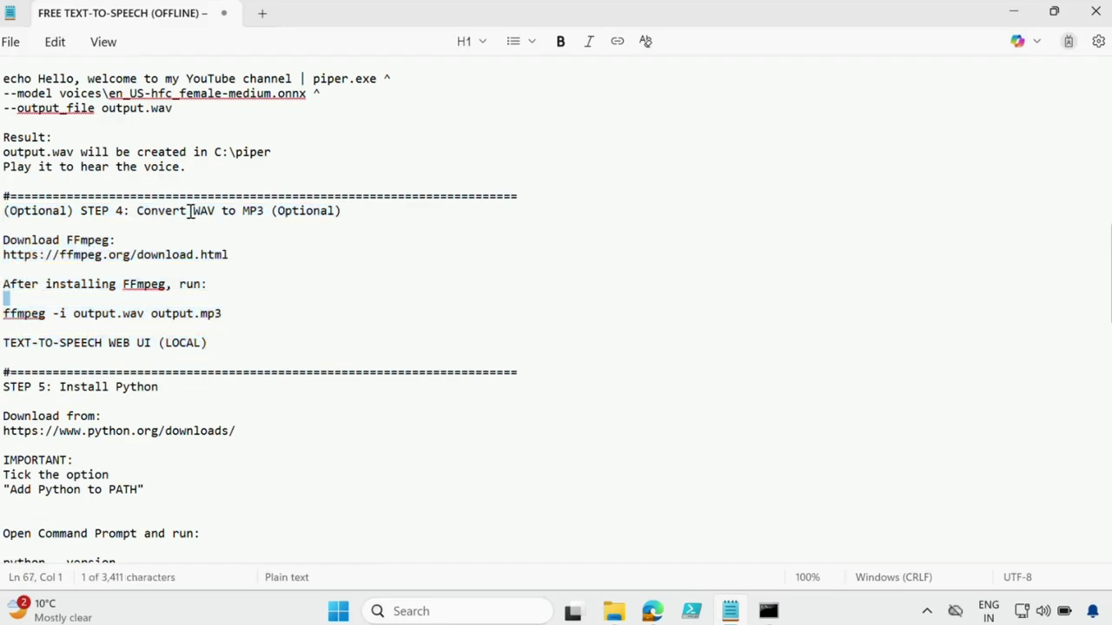
pyautogui.moveTo(189, 211); pyautogui.dragTo(264, 215)
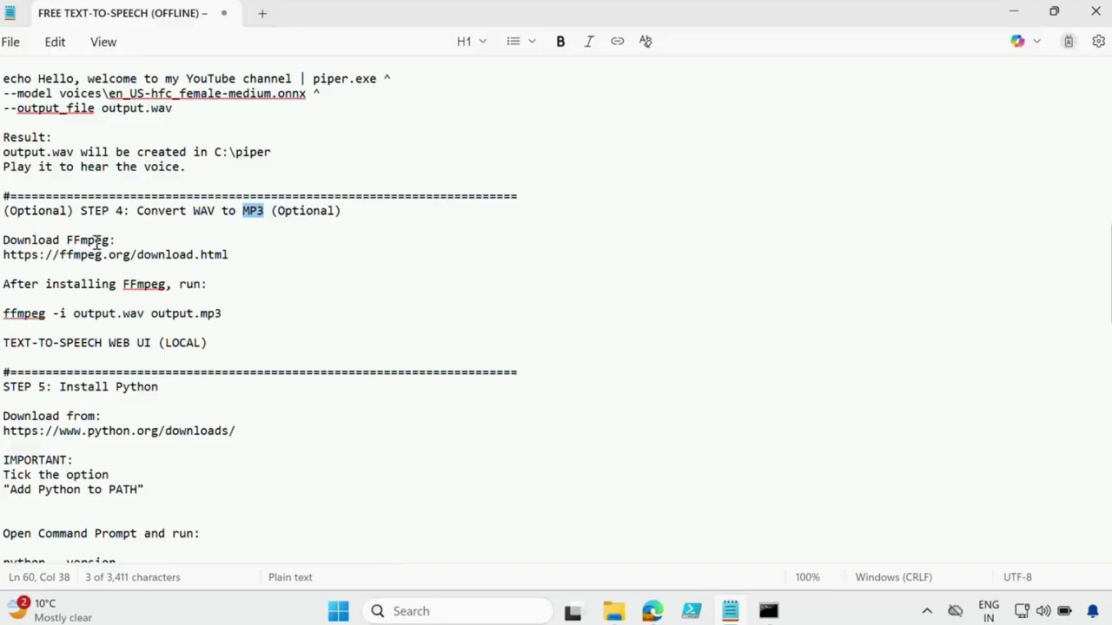
pyautogui.moveTo(241, 259); pyautogui.dragTo(4, 261)
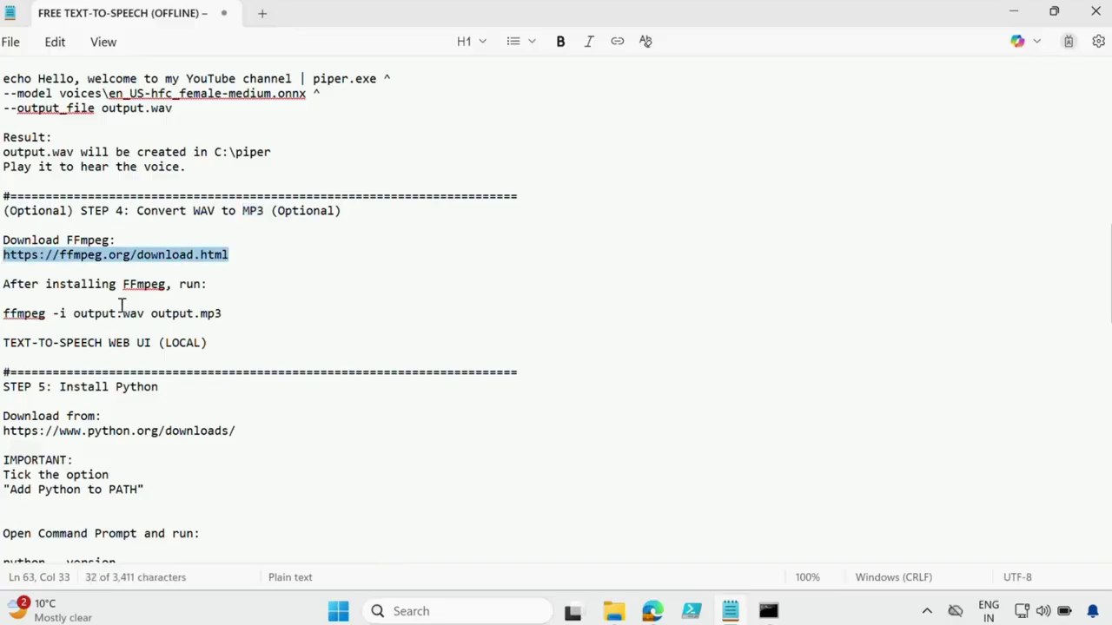
pyautogui.moveTo(5, 315); pyautogui.dragTo(231, 313)
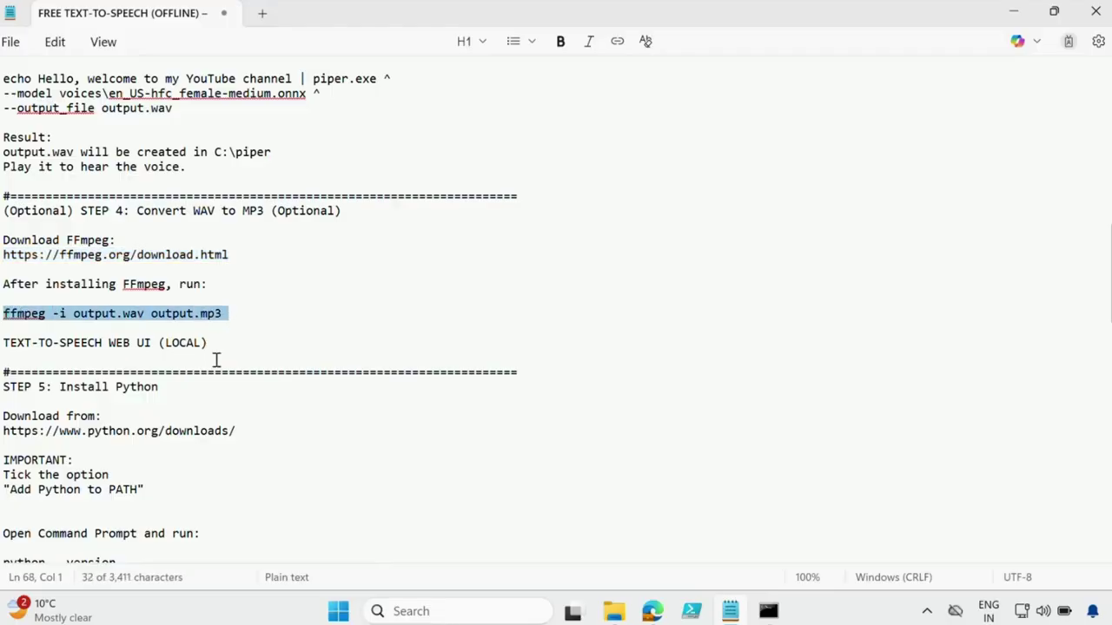
pyautogui.moveTo(216, 357); pyautogui.dragTo(2, 212)
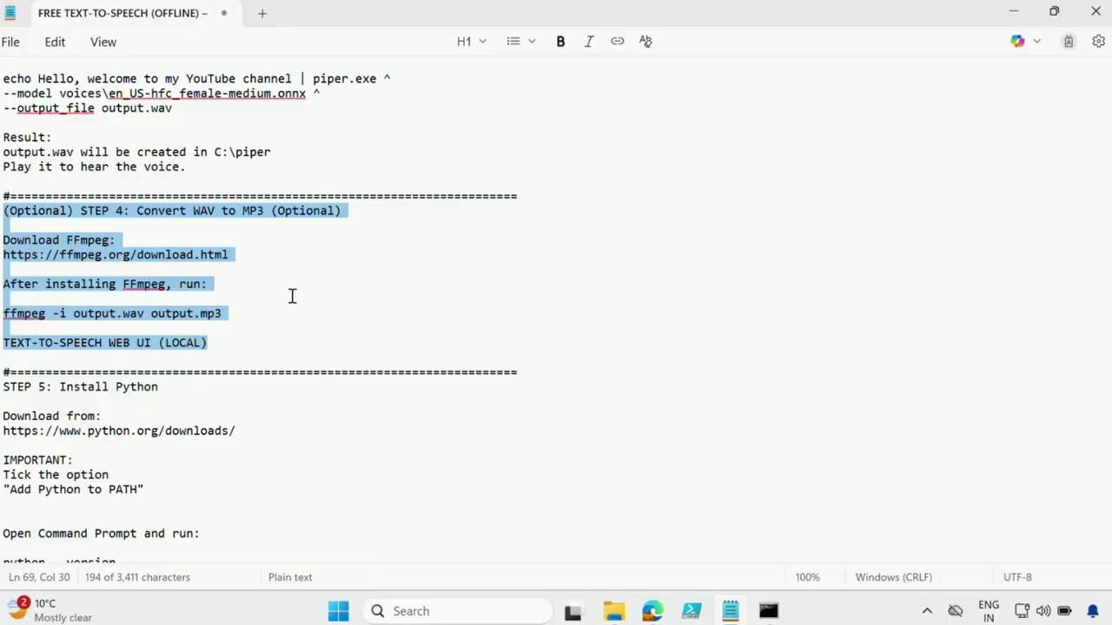
# Check STEP 5 of the setup notes for the Python versions recommended for installation
pyautogui.scroll(-4, 292, 296)
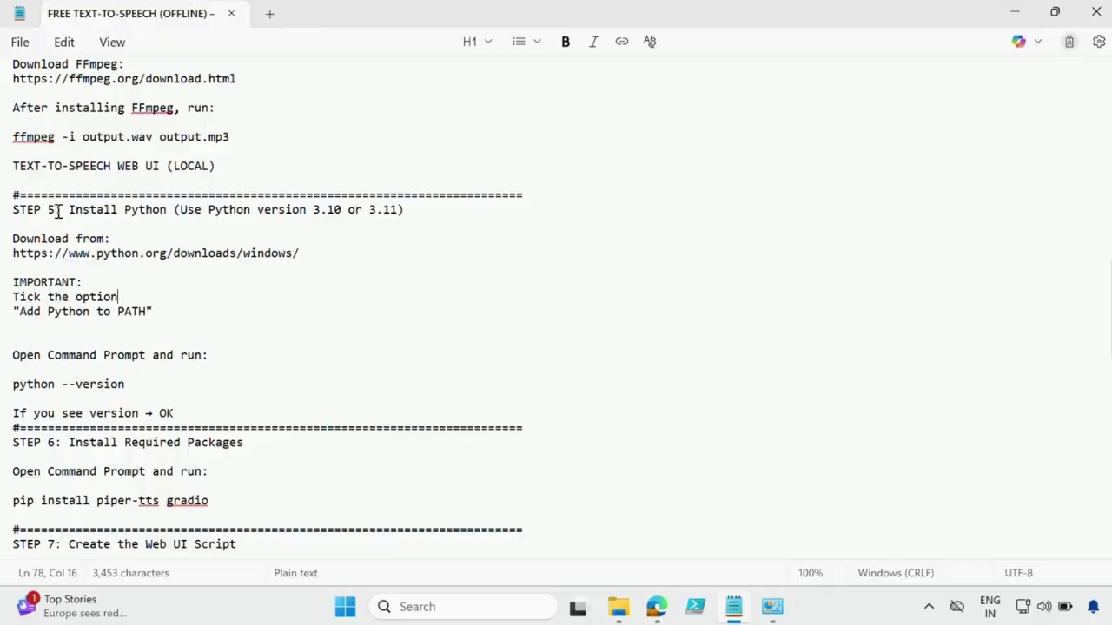
pyautogui.moveTo(57, 212); pyautogui.dragTo(11, 211)
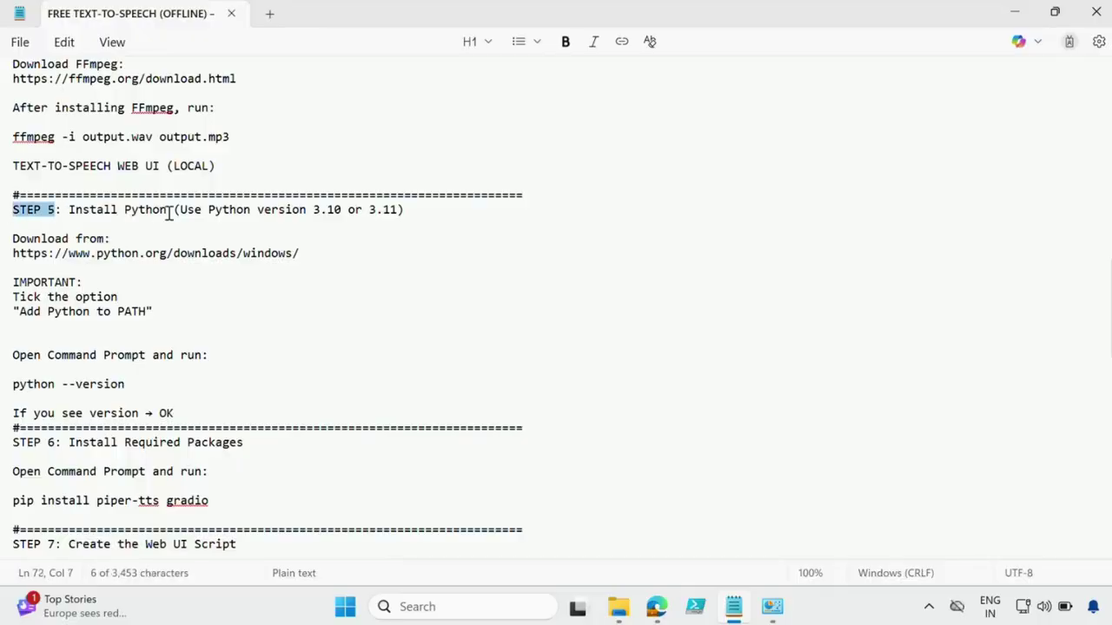
pyautogui.moveTo(168, 211); pyautogui.dragTo(68, 212)
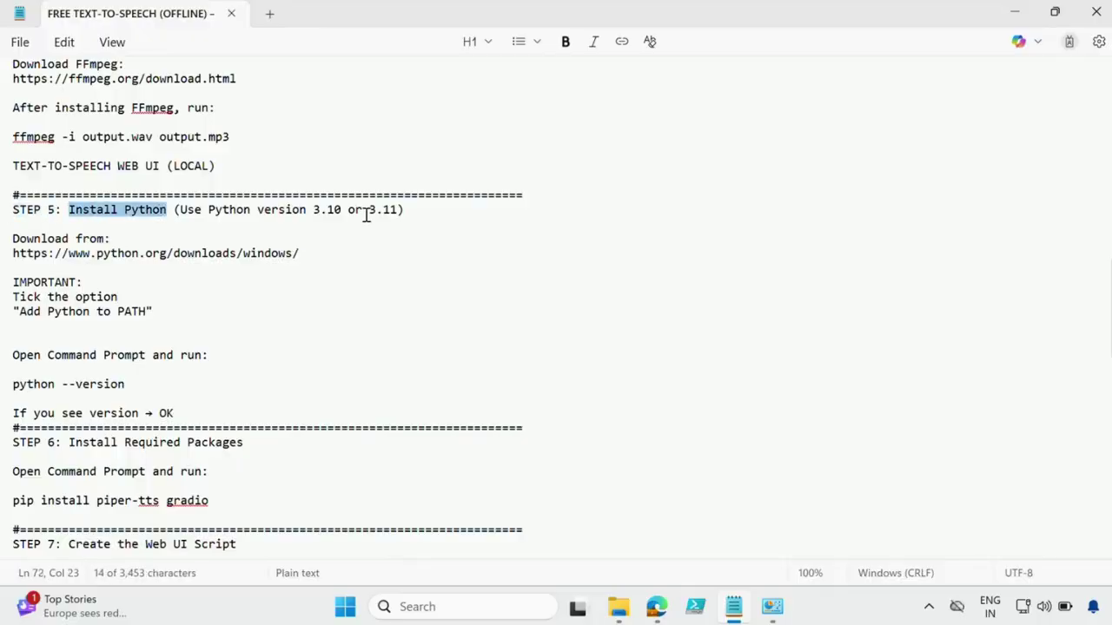
pyautogui.moveTo(342, 211); pyautogui.dragTo(312, 211)
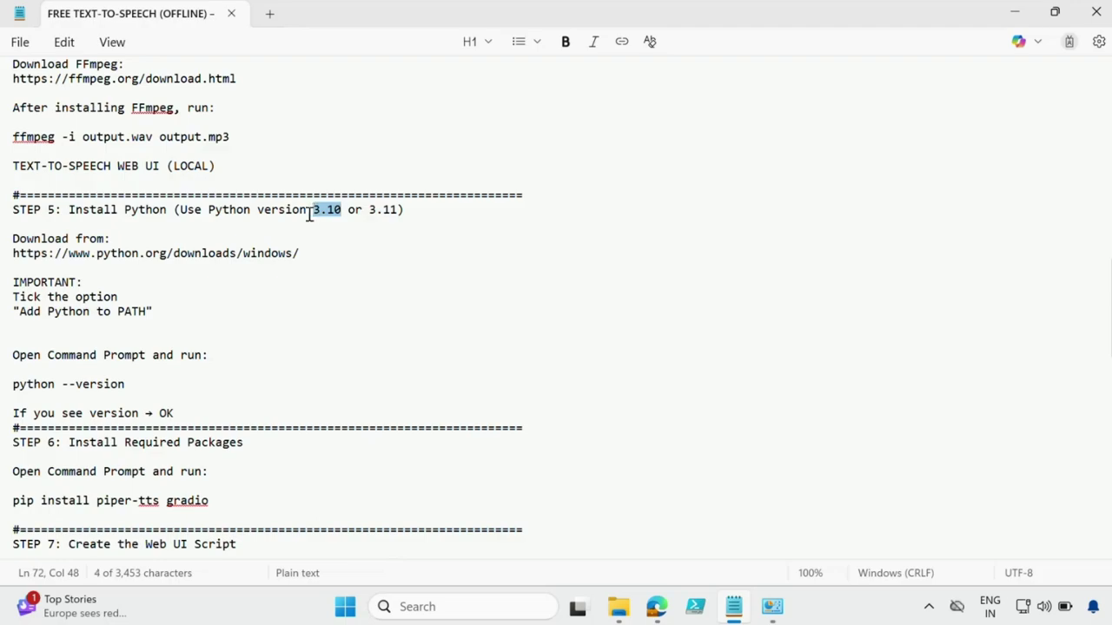
pyautogui.moveTo(398, 211); pyautogui.dragTo(369, 211)
pyautogui.moveTo(299, 253); pyautogui.dragTo(11, 253)
pyautogui.hotkey('ctrl', 'c')
pyautogui.rightClick(48, 261)
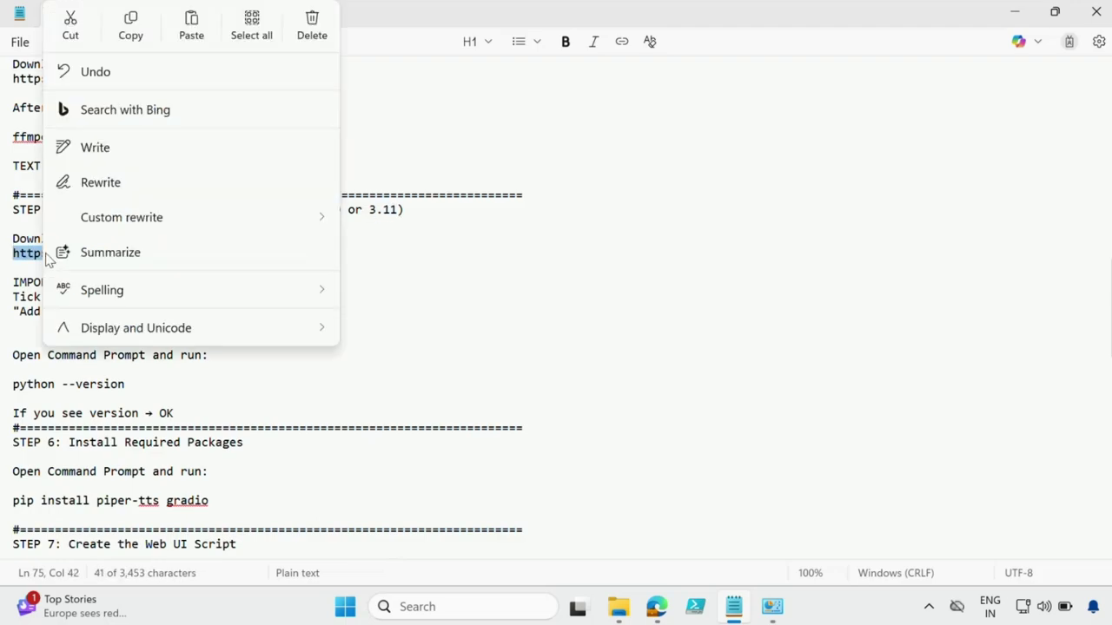
pyautogui.click(129, 24)
pyautogui.click(654, 606)
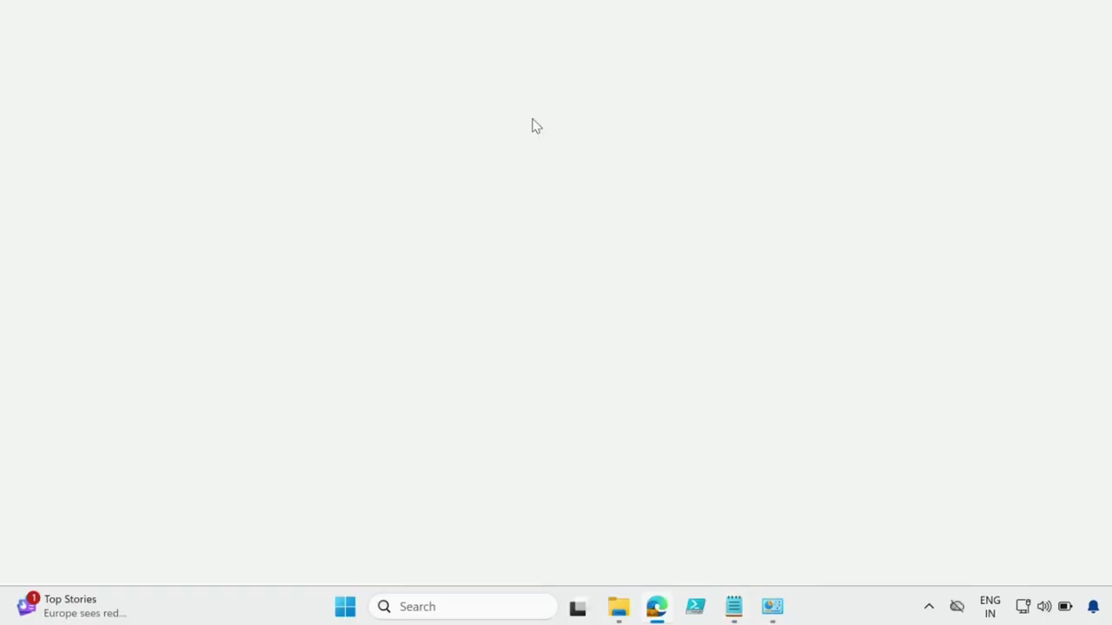
pyautogui.hotkey('ctrl', 't')
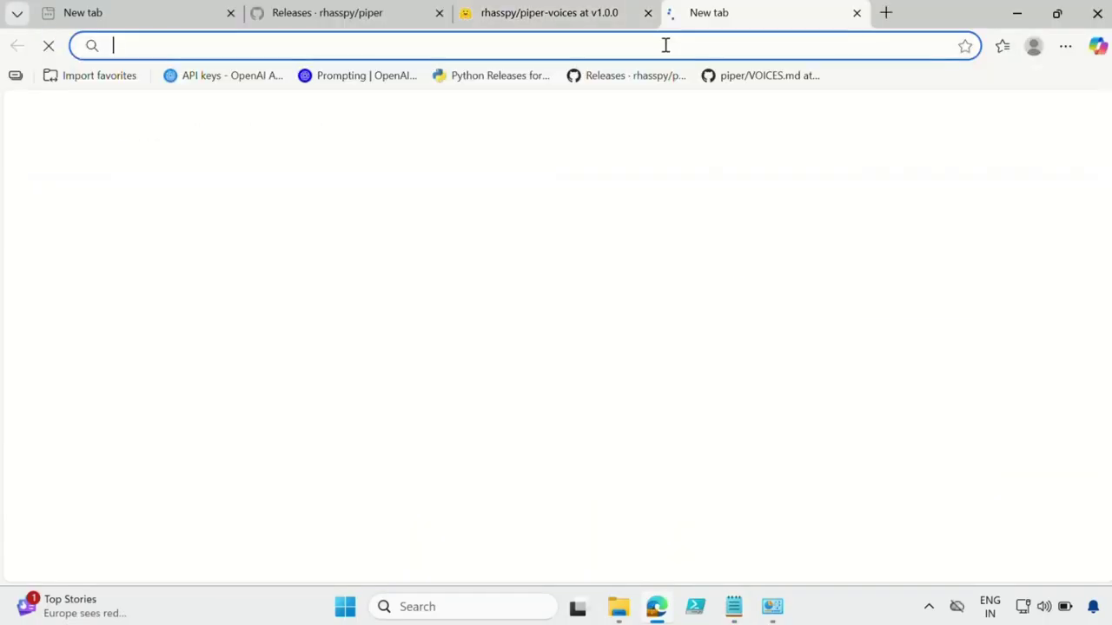
pyautogui.hotkey('ctrl', 'v')
pyautogui.press('Return')
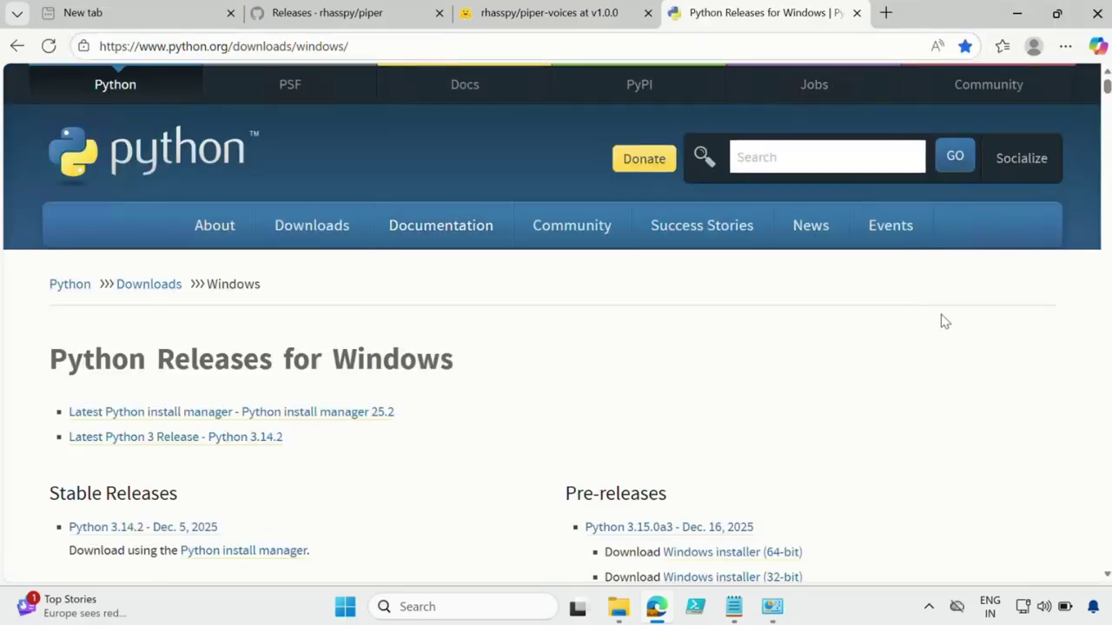
# Find Python 3.11.9 under the stable Windows releases and download its 64-bit Windows installer
pyautogui.scroll(-5, 945, 321)
pyautogui.scroll(-4, 674, 318)
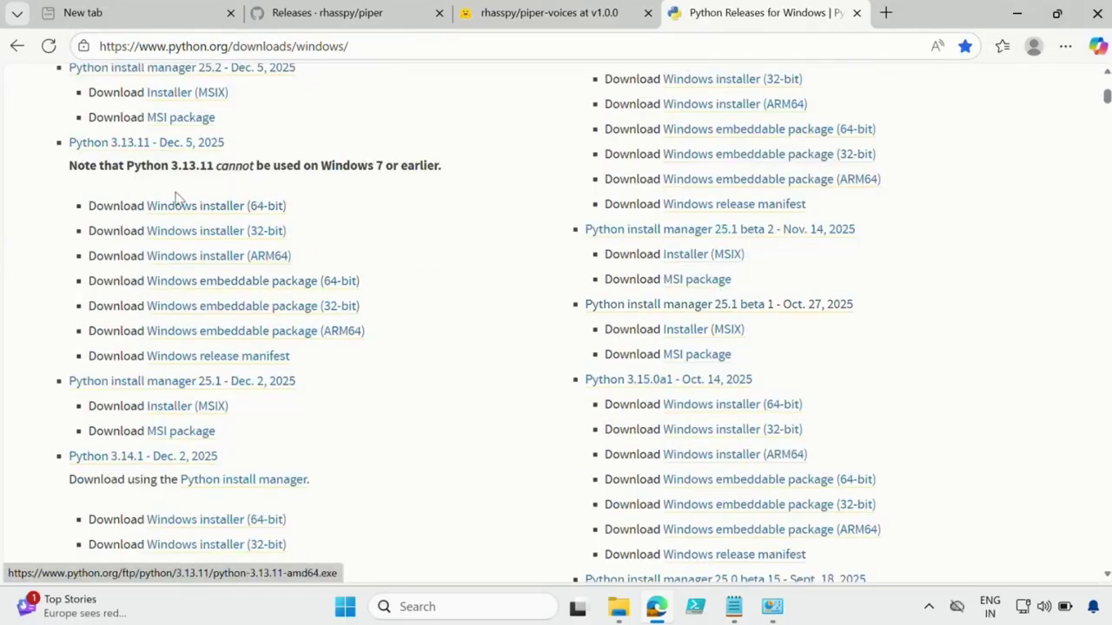
pyautogui.scroll(-3, 176, 199)
pyautogui.scroll(-3, 173, 221)
pyautogui.scroll(-6, 174, 254)
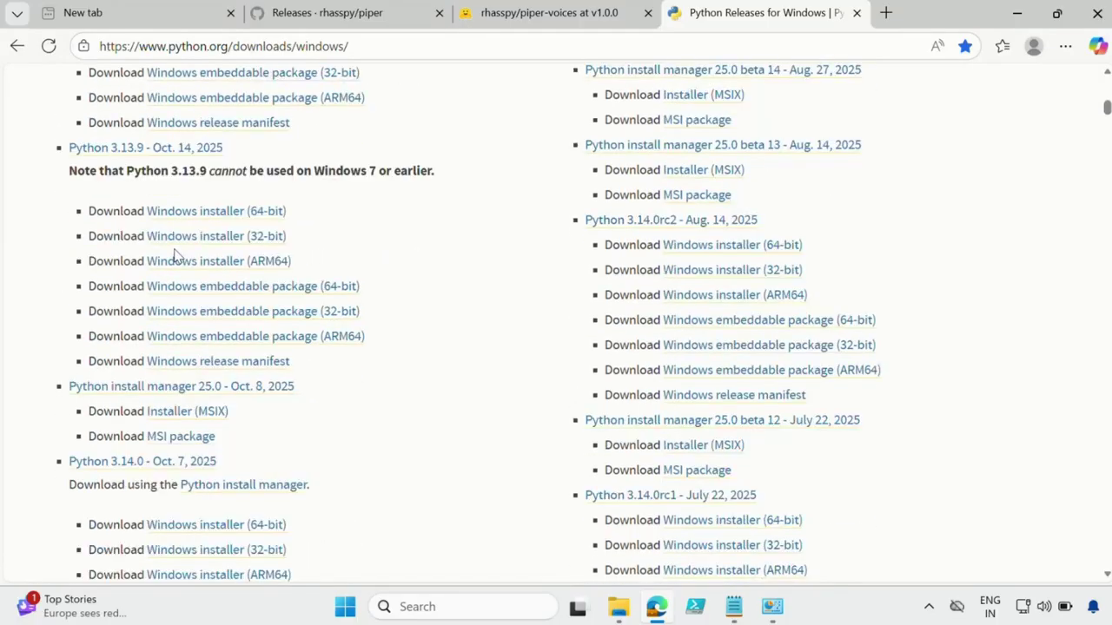
pyautogui.scroll(-3, 174, 254)
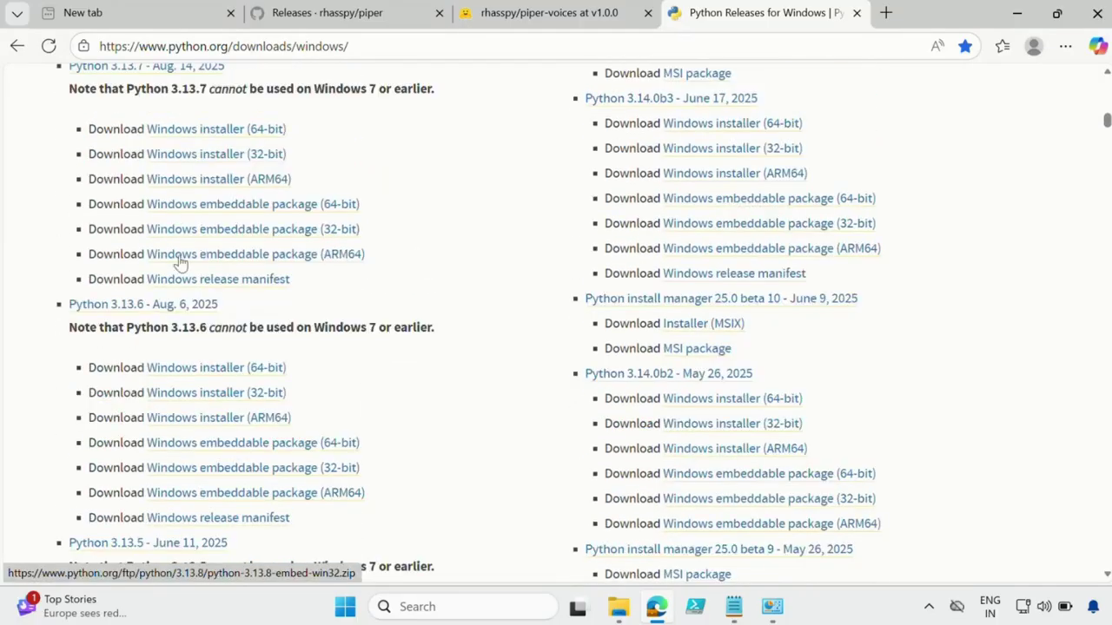
pyautogui.scroll(-6, 179, 260)
pyautogui.scroll(-5, 231, 267)
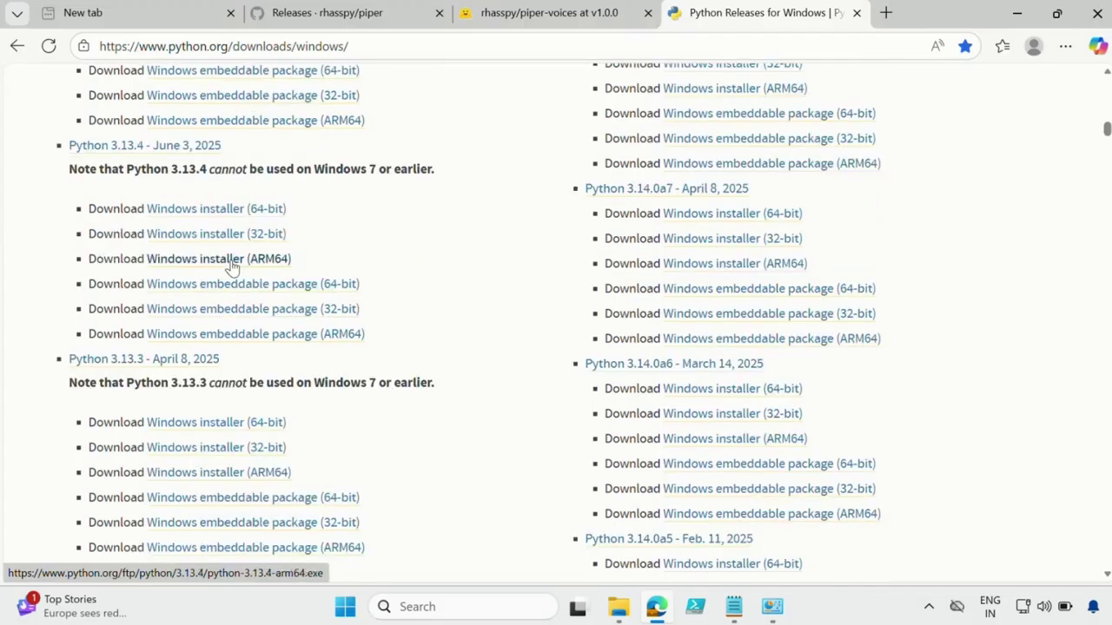
pyautogui.scroll(-3, 231, 266)
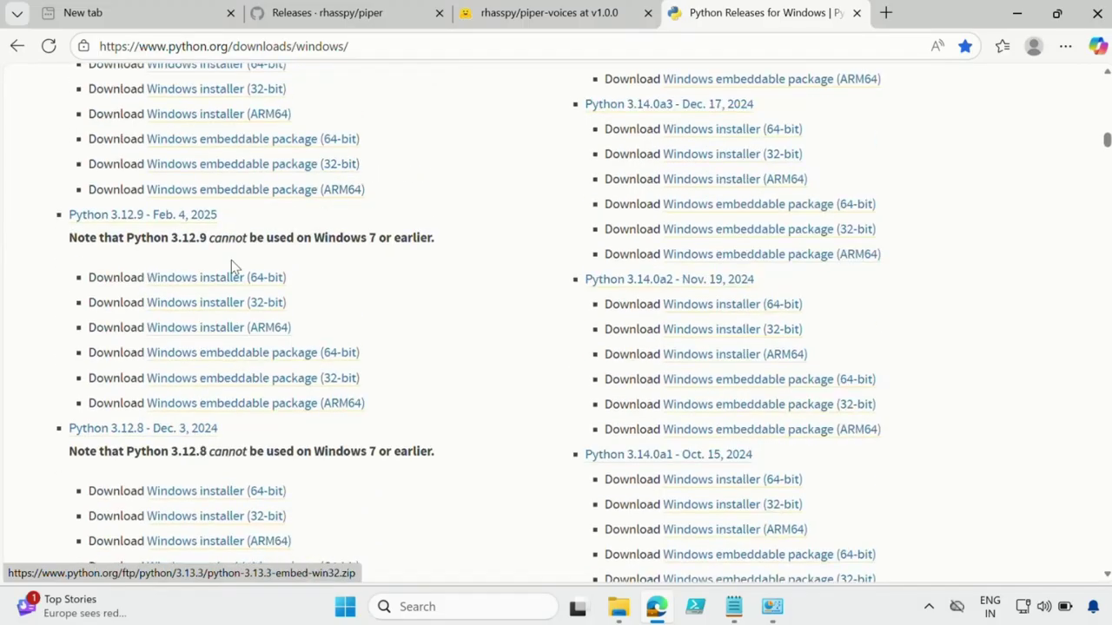
pyautogui.scroll(-5, 232, 266)
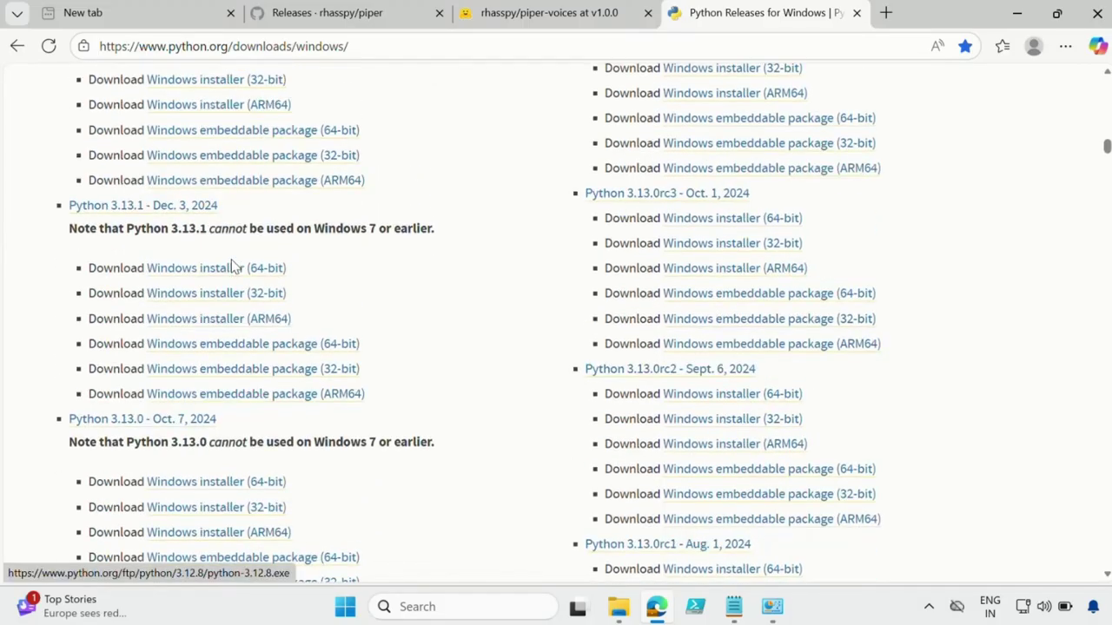
pyautogui.scroll(-12, 231, 266)
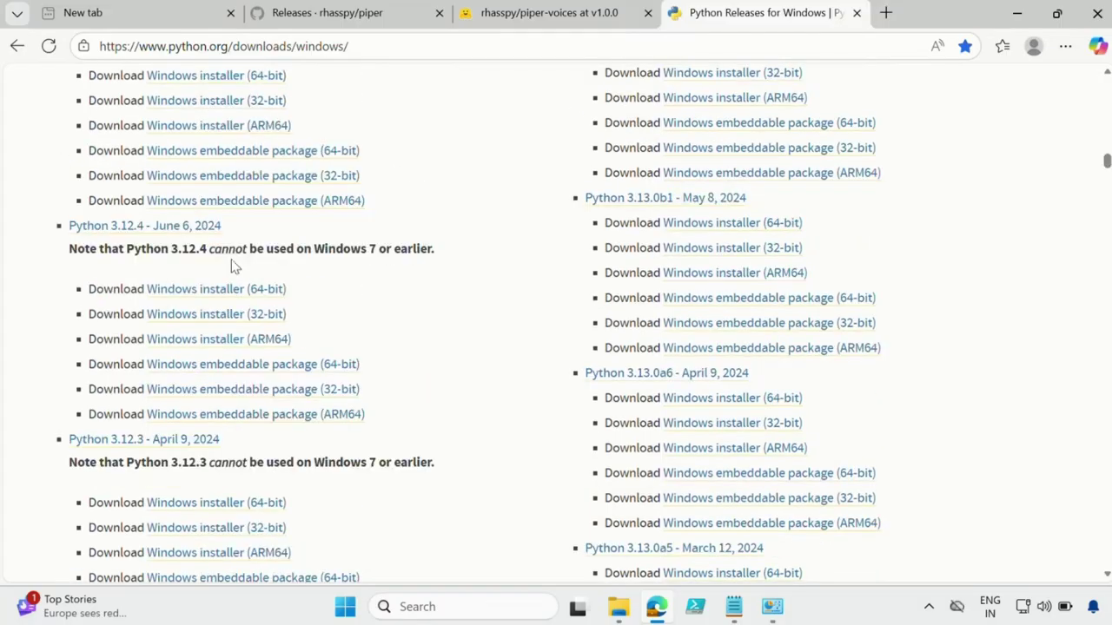
pyautogui.scroll(-5, 231, 266)
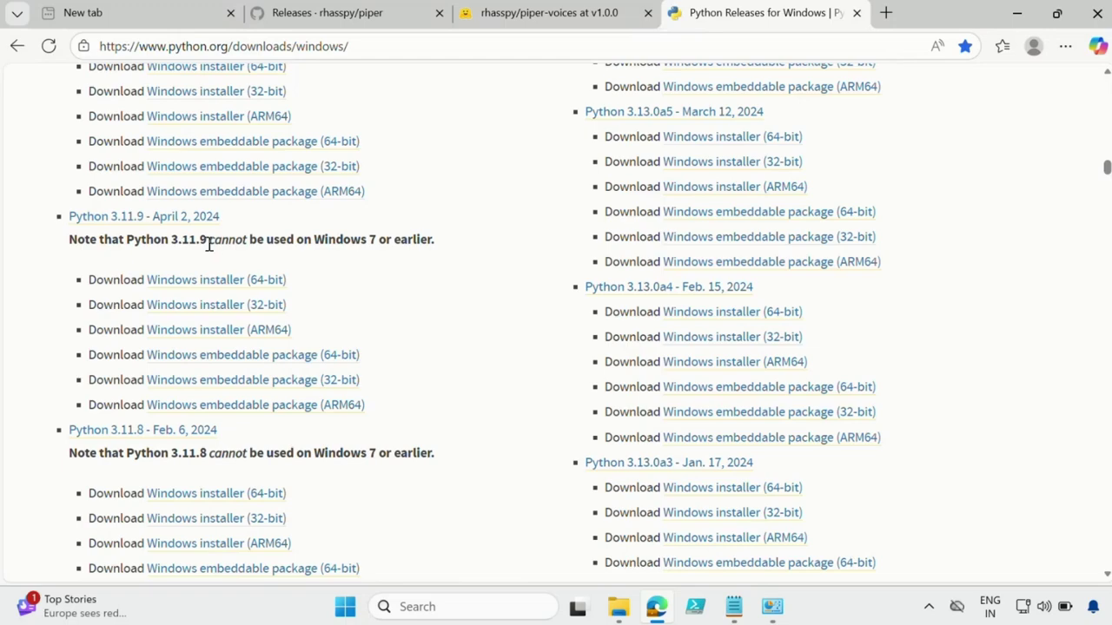
pyautogui.click(260, 286)
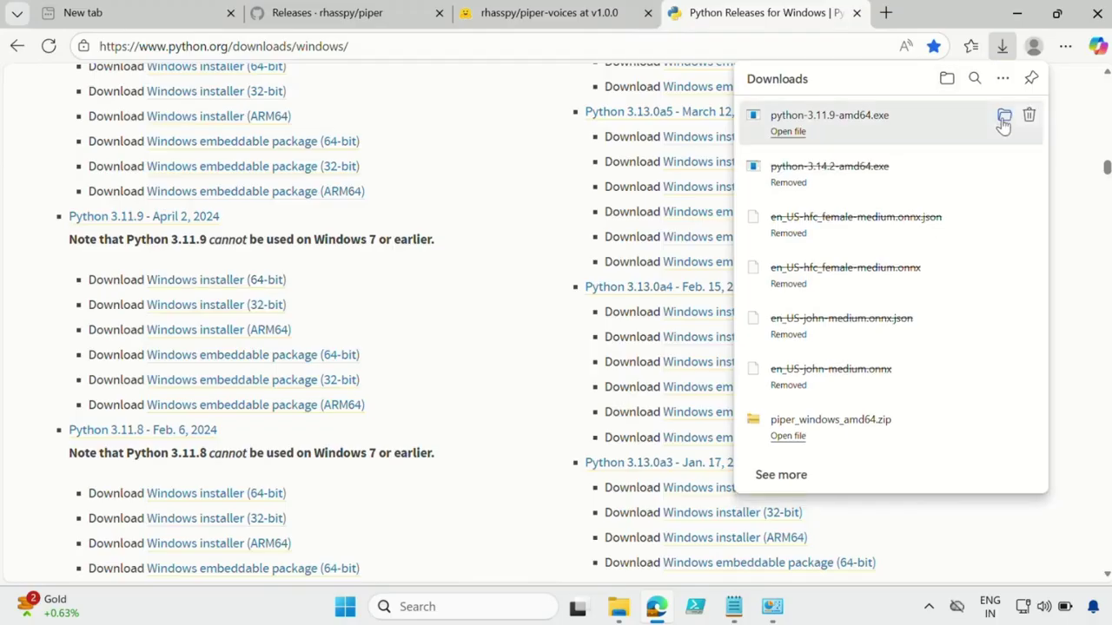
# Run python-3.11.9-amd64.exe from the Downloads folder, enable Add python.exe to PATH, start the default installation and allow it to make changes
pyautogui.click(1003, 118)
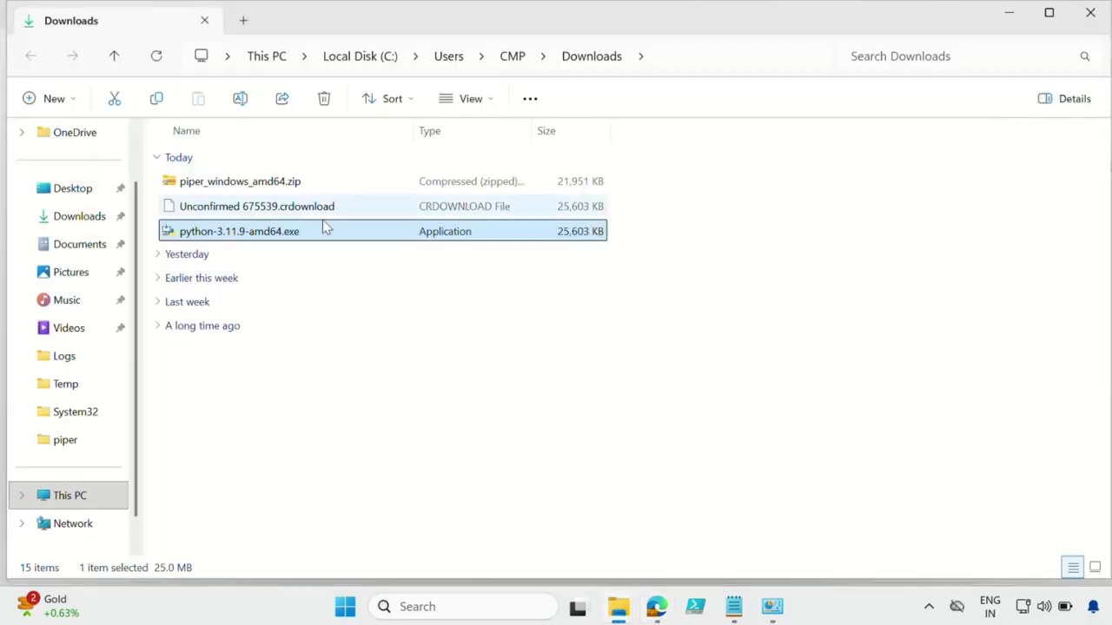
pyautogui.doubleClick(233, 233)
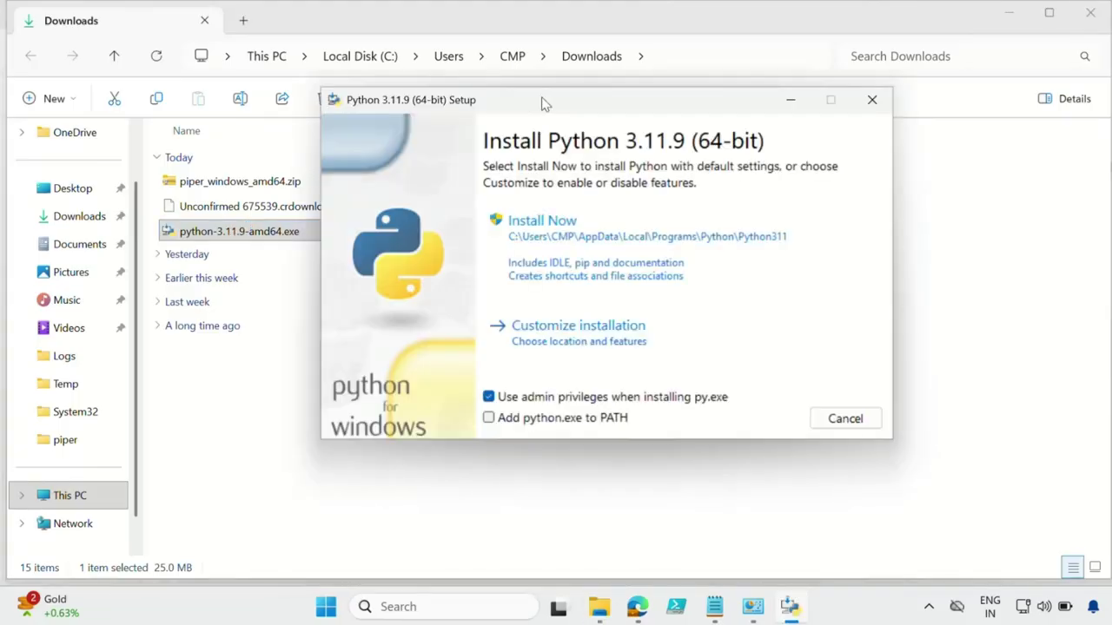
pyautogui.click(490, 426)
pyautogui.click(567, 249)
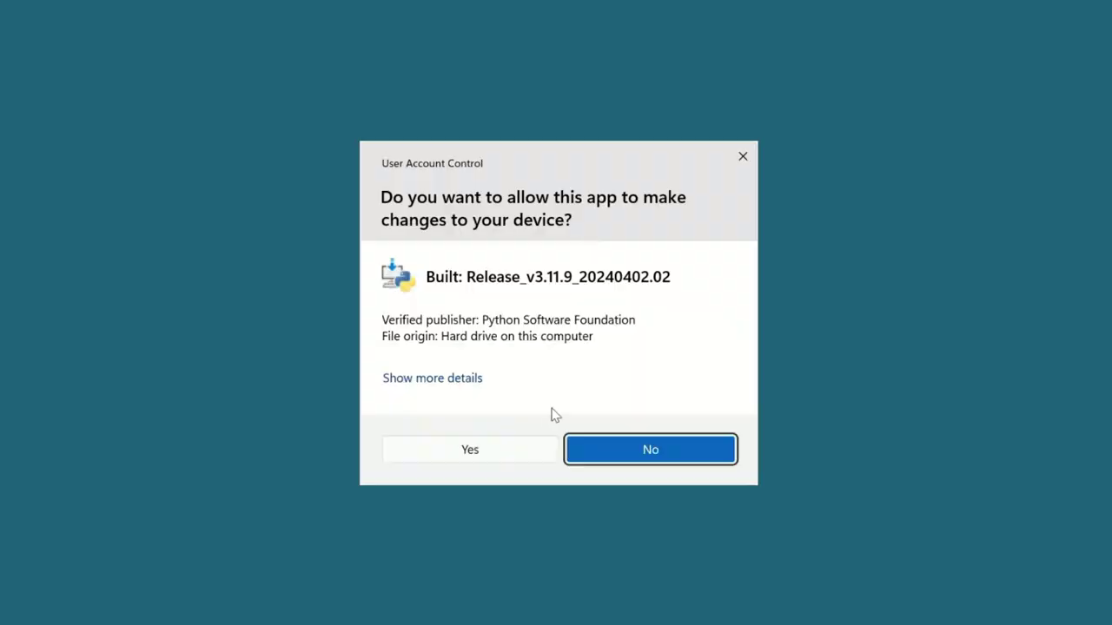
pyautogui.click(516, 450)
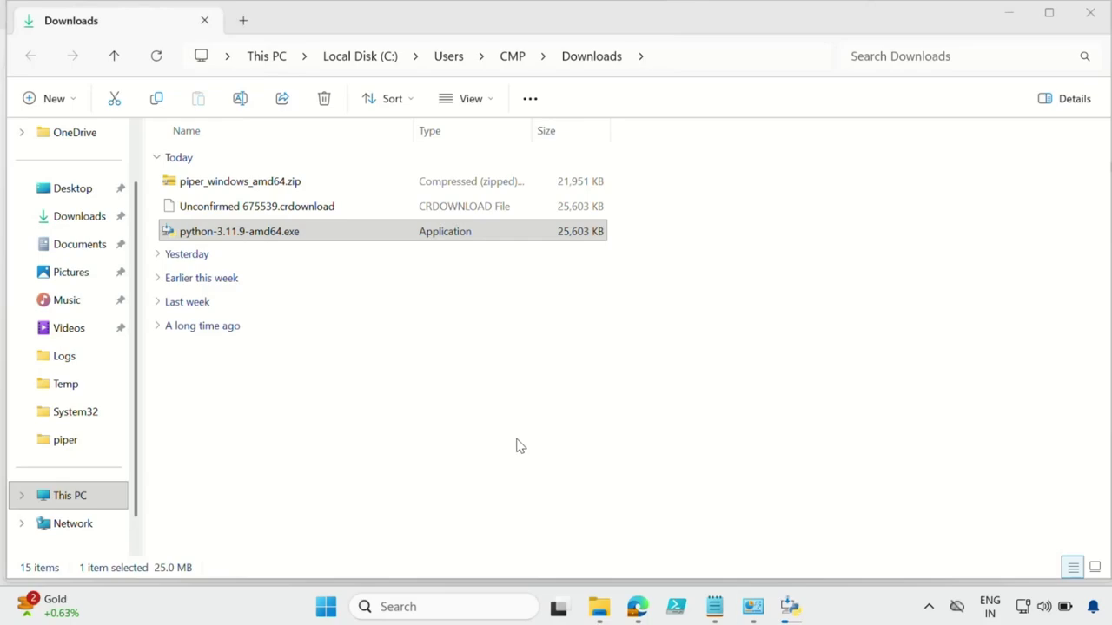
# Close the completed Python 3.11.9 setup and return to the setup notes in Notepad
pyautogui.click(789, 605)
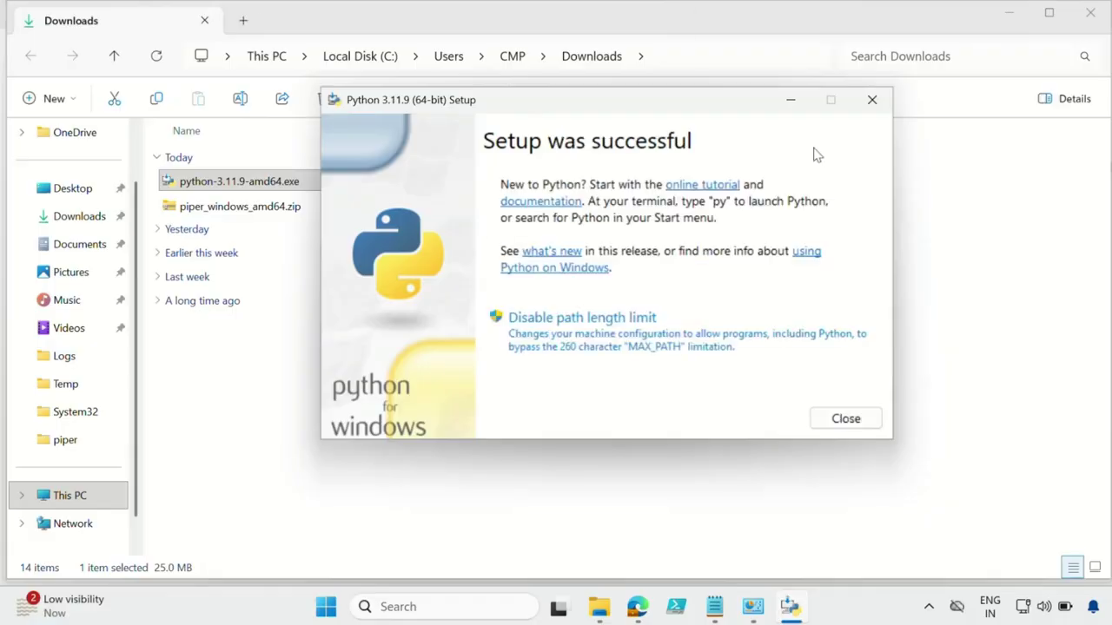
pyautogui.click(846, 419)
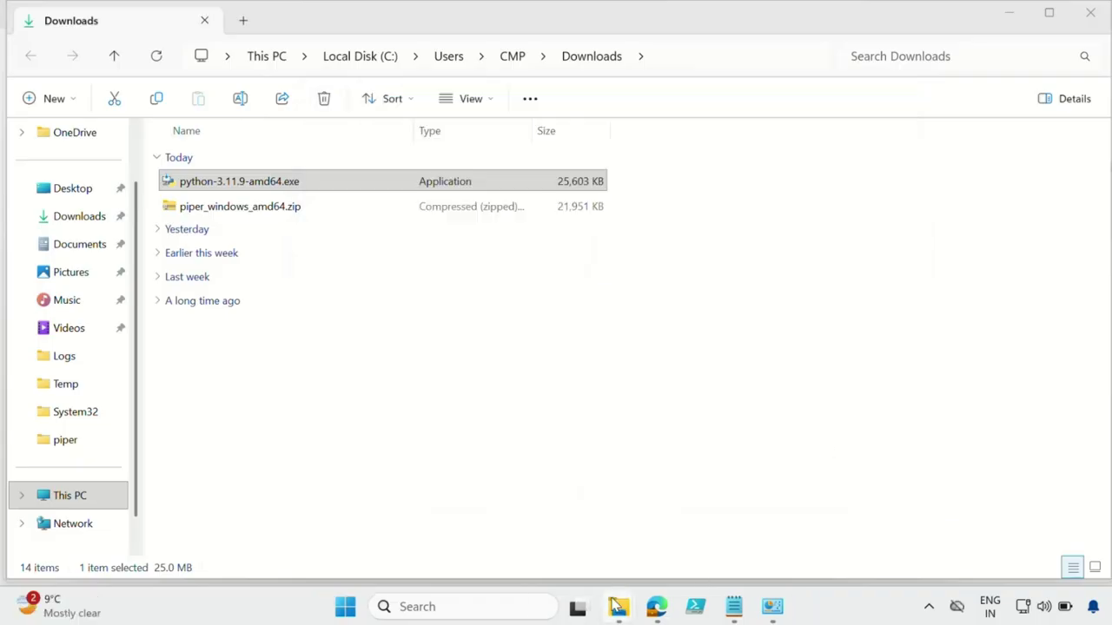
pyautogui.click(734, 607)
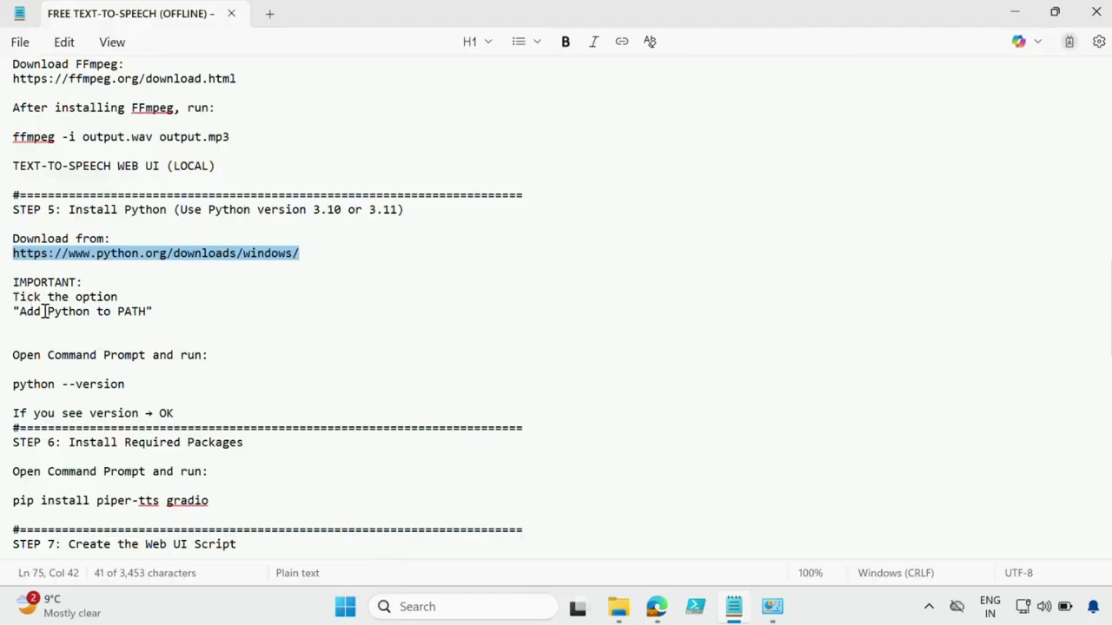
# Copy python --version from STEP 5 of the notes and open Command Prompt as administrator, allowing it to make changes
pyautogui.click(16, 385)
pyautogui.moveTo(15, 386); pyautogui.dragTo(126, 388)
pyautogui.rightClick(94, 389)
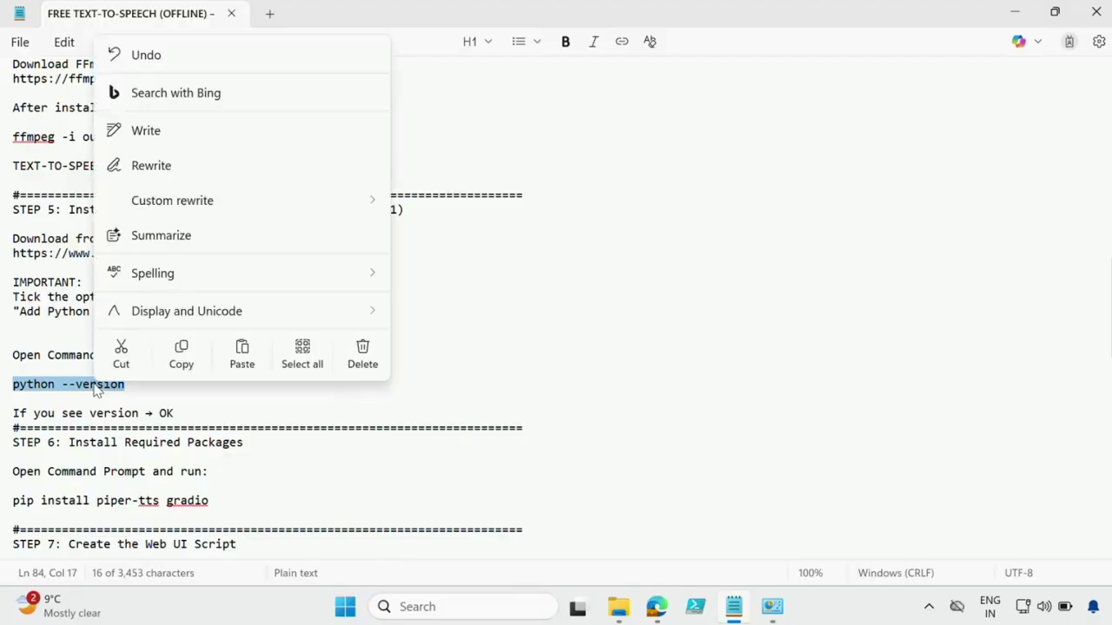
pyautogui.click(182, 356)
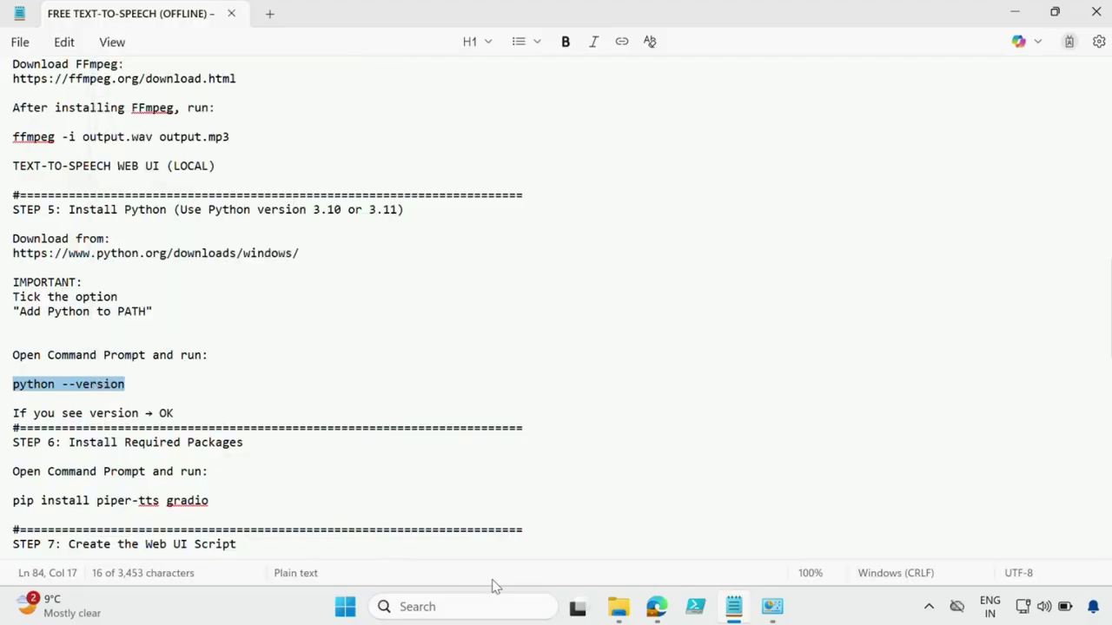
pyautogui.click(492, 601)
pyautogui.write('md')
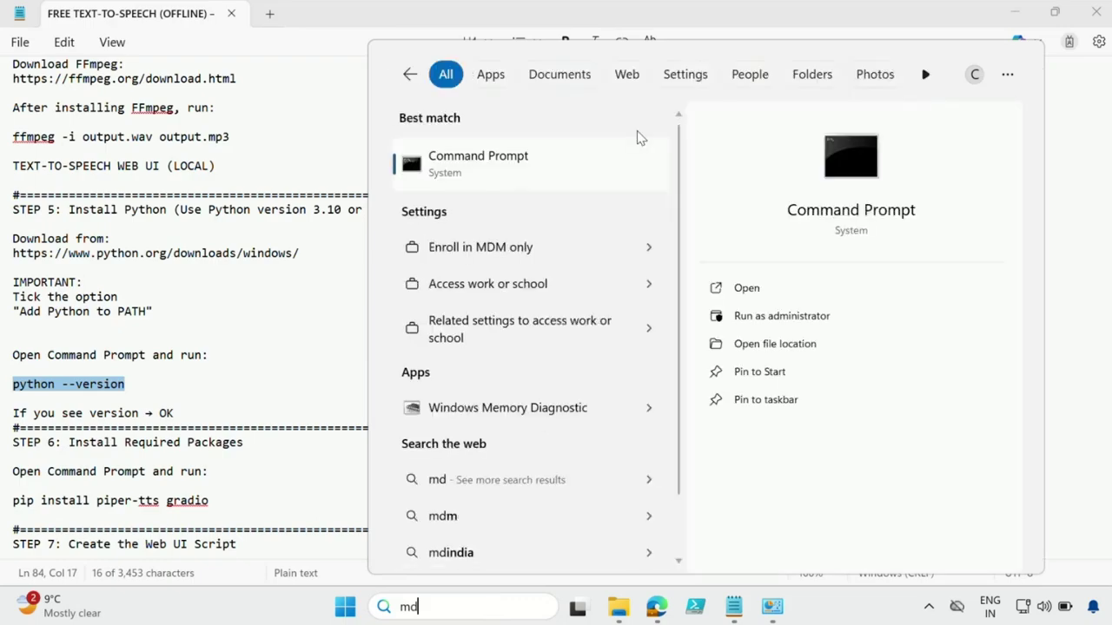
pyautogui.click(782, 317)
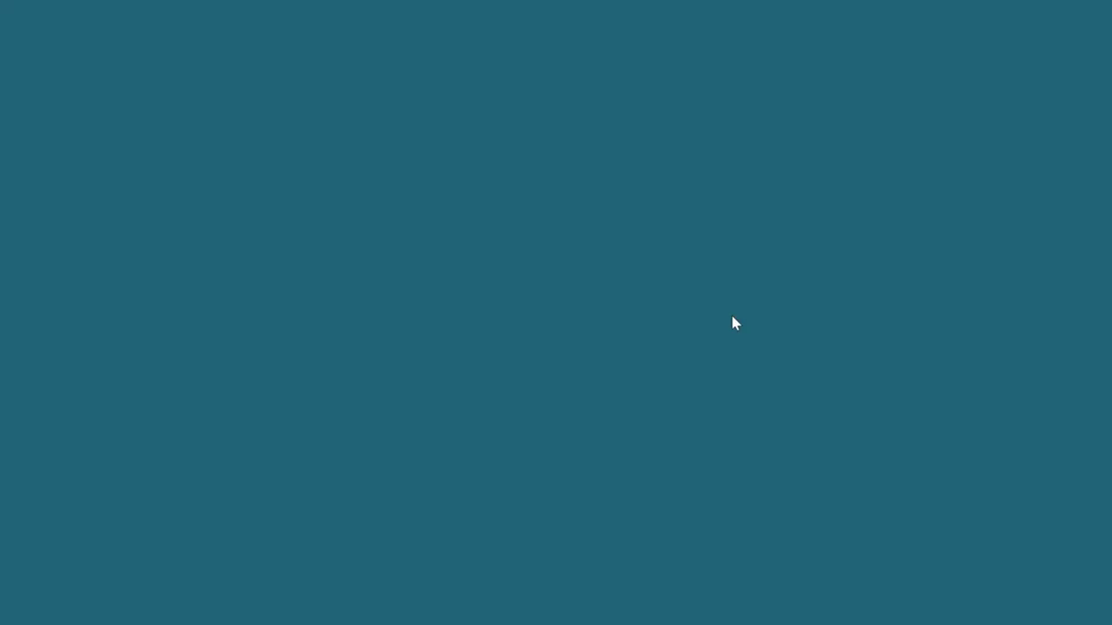
pyautogui.click(518, 449)
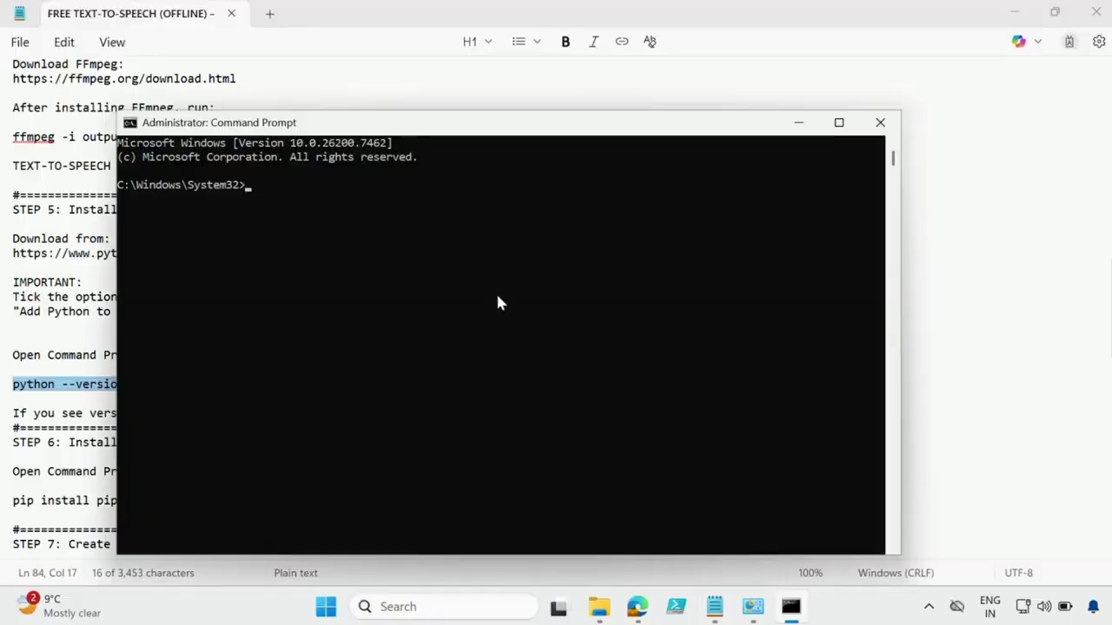
# Run python --version in Command Prompt to check the installed Python, and return to the setup notes
pyautogui.hotkey('ctrl', 'v')
pyautogui.press('Return')
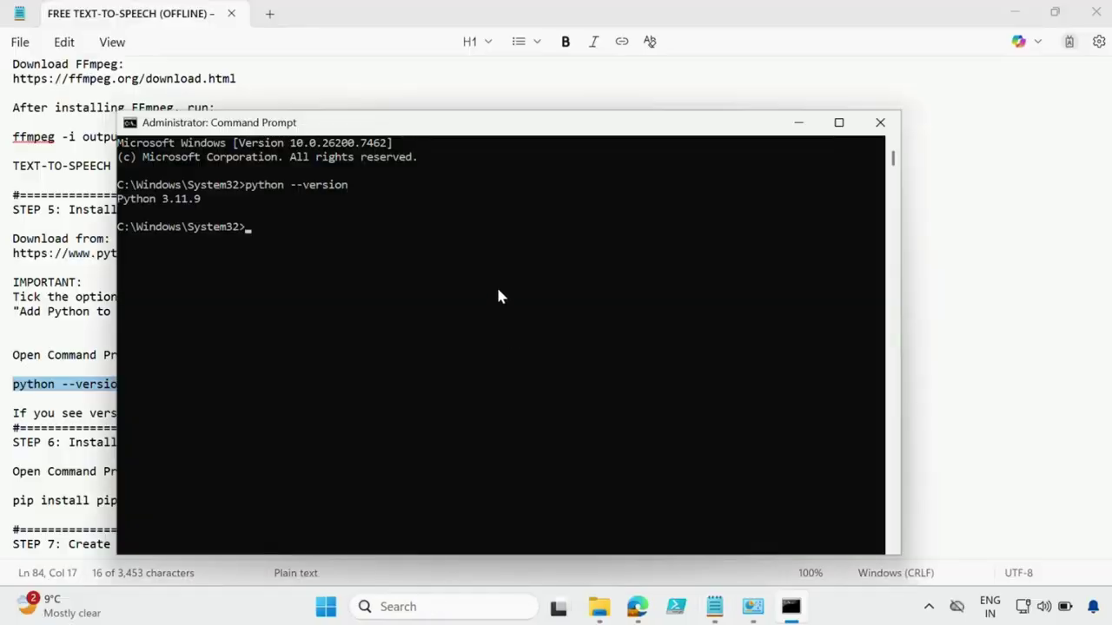
pyautogui.moveTo(205, 199); pyautogui.dragTo(111, 199)
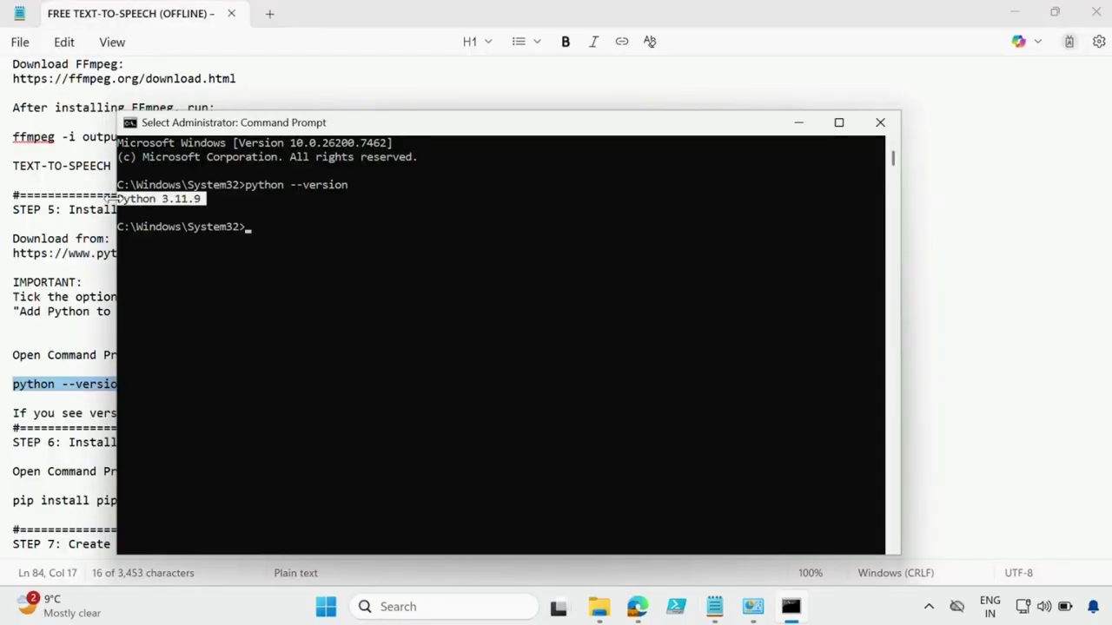
pyautogui.moveTo(727, 124); pyautogui.dragTo(819, 117)
pyautogui.click(747, 83)
# Copy pip install piper-tts gradio from STEP 6 of the notes and run it in the administrator Command Prompt
pyautogui.scroll(-2, 268, 352)
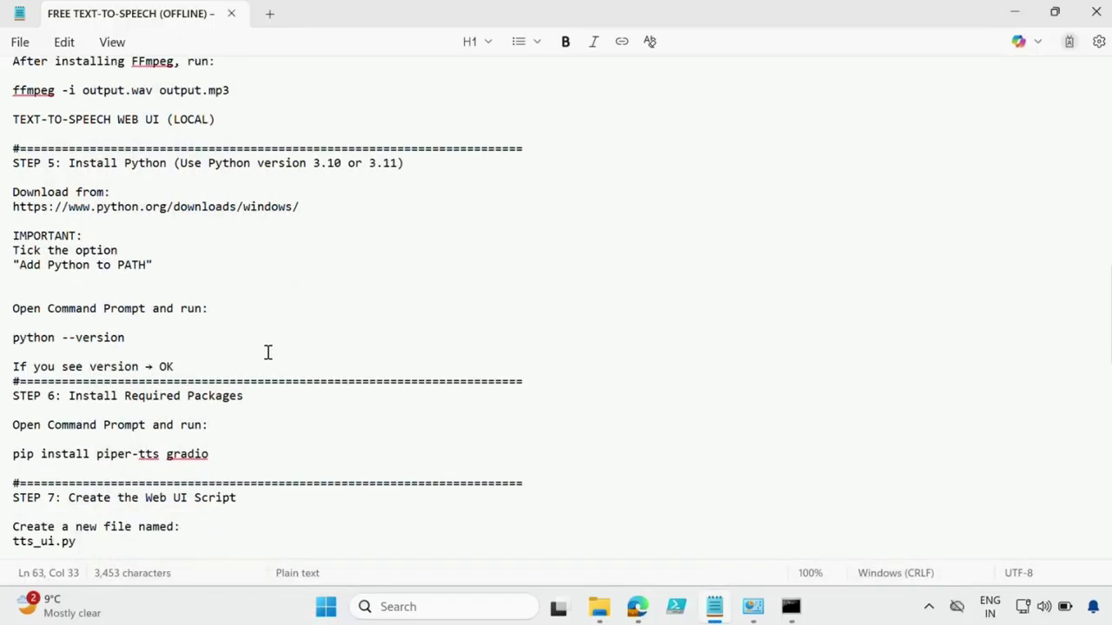
pyautogui.scroll(-2, 278, 350)
pyautogui.moveTo(69, 268); pyautogui.dragTo(246, 268)
pyautogui.moveTo(209, 325); pyautogui.dragTo(13, 326)
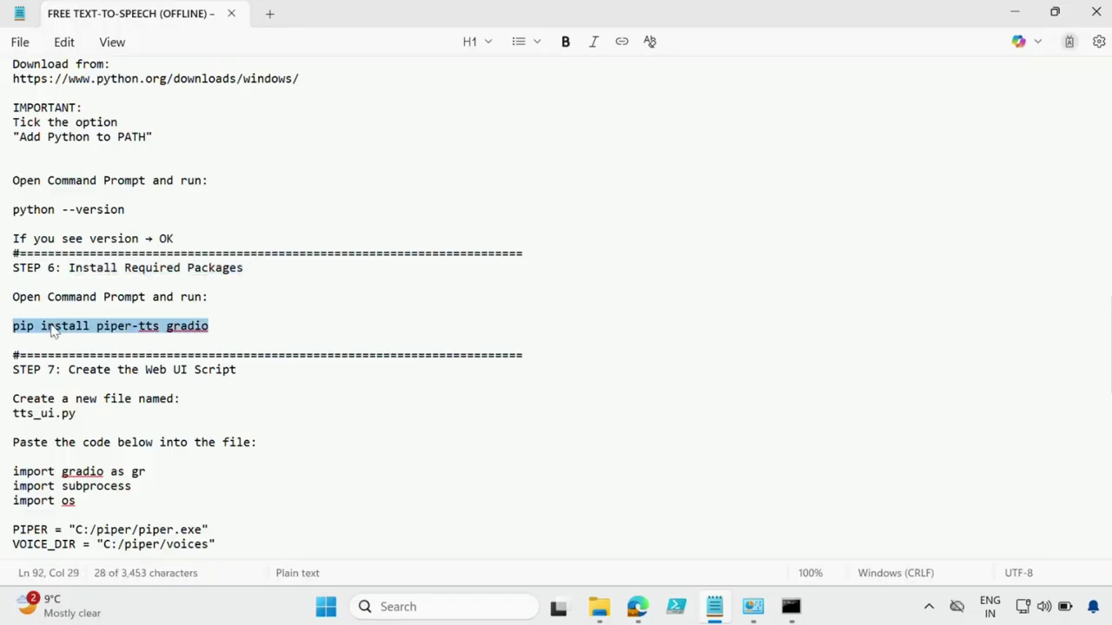
pyautogui.rightClick(53, 332)
pyautogui.click(137, 316)
pyautogui.click(791, 607)
pyautogui.hotkey('ctrl', 'v')
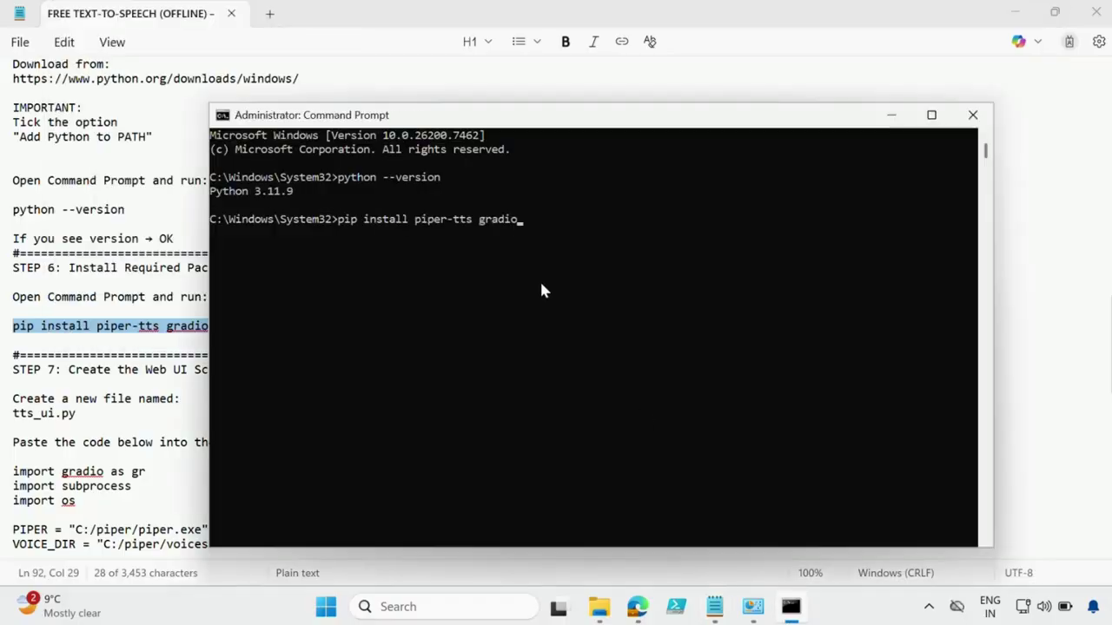
pyautogui.press('Return')
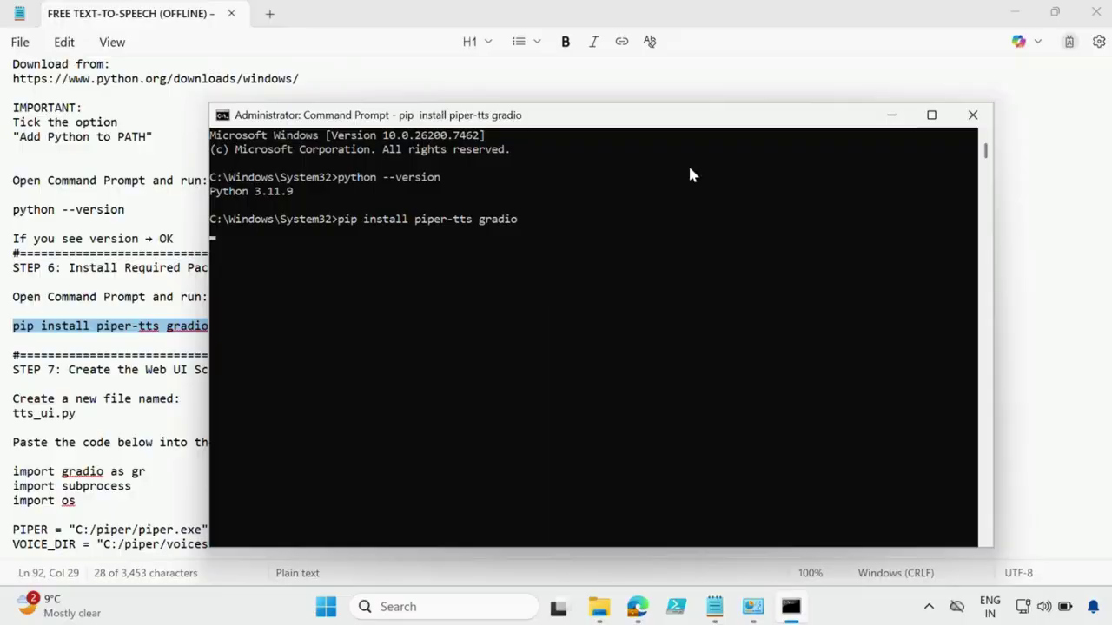
pyautogui.moveTo(665, 127); pyautogui.dragTo(717, 67)
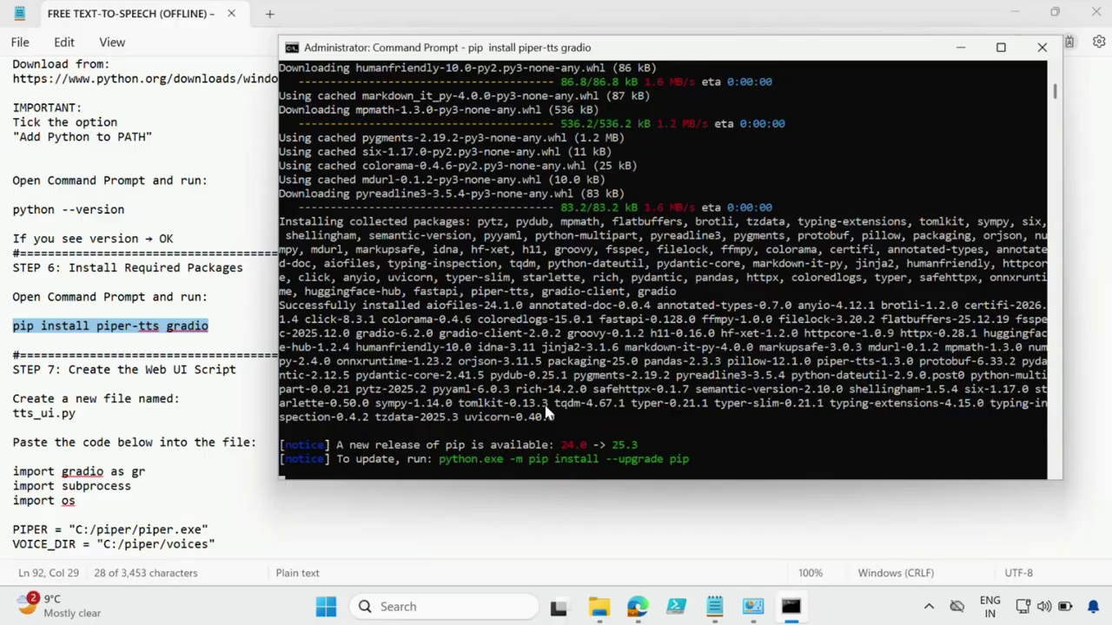
# Check that the package installation has ended at a fresh command prompt, and return to the setup notes
pyautogui.press('Return')
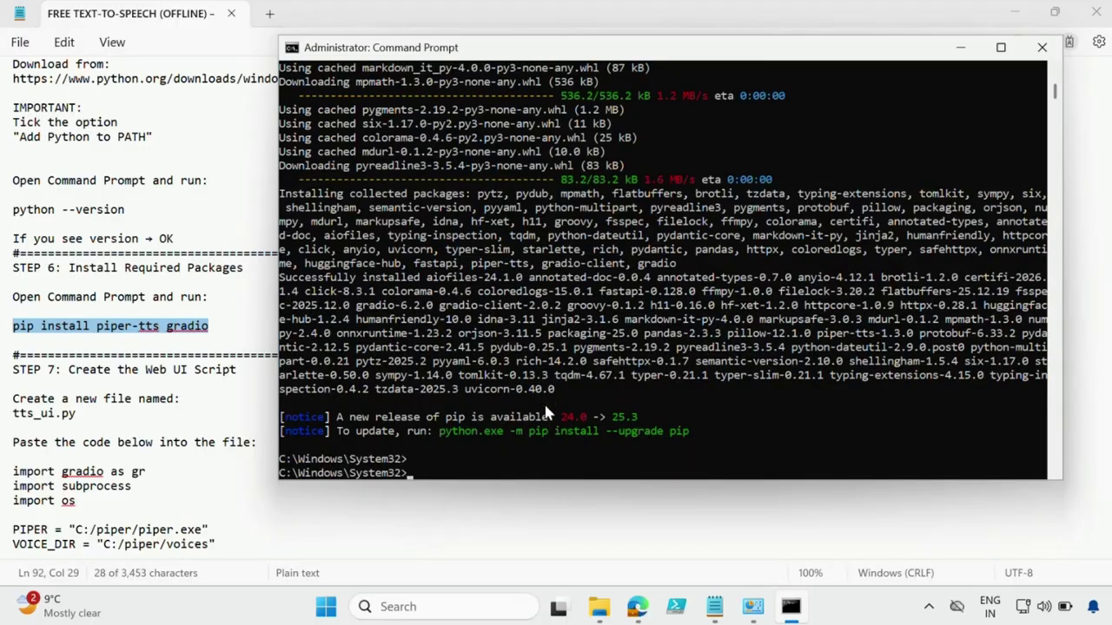
pyautogui.click(815, 452)
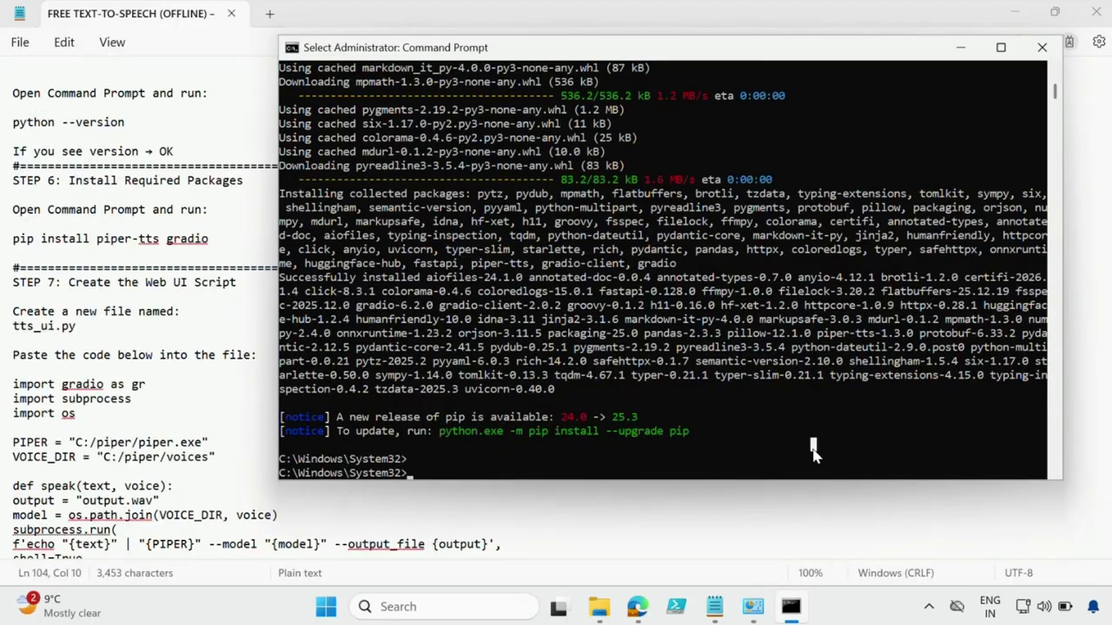
pyautogui.moveTo(443, 459); pyautogui.dragTo(283, 466)
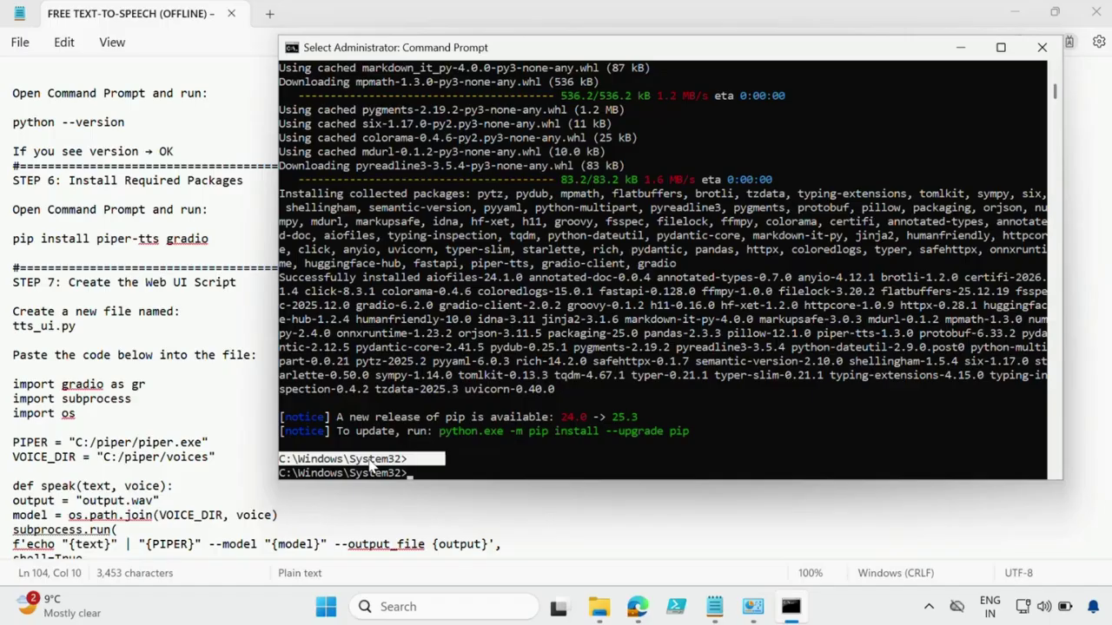
pyautogui.click(273, 427)
pyautogui.click(258, 302)
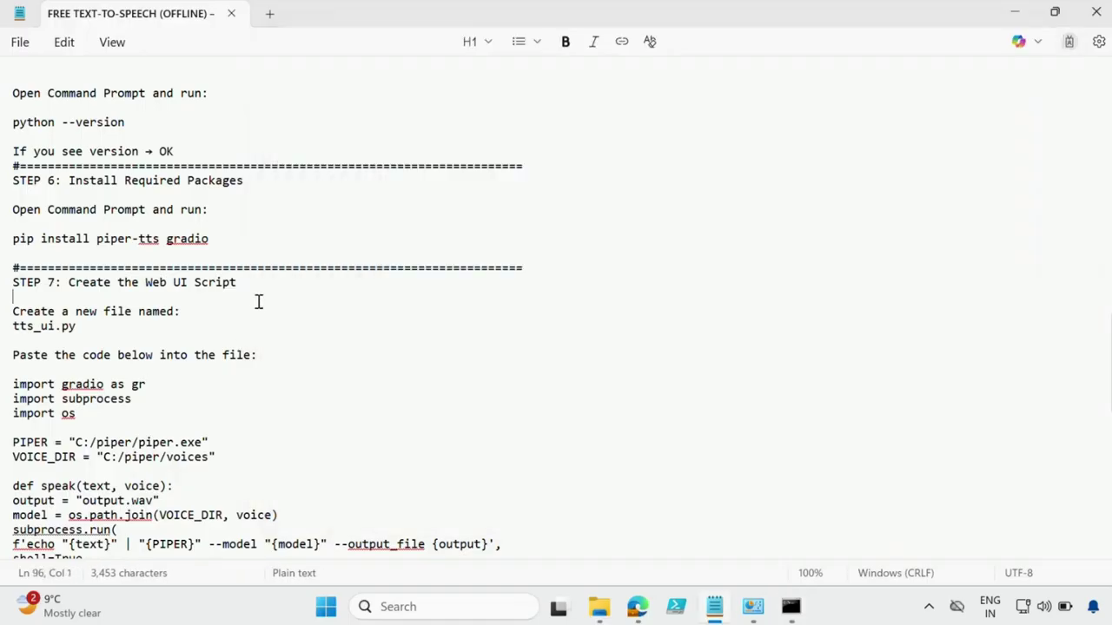
# Copy the file name tts_ui.py from STEP 7 of the setup notes
pyautogui.moveTo(293, 286); pyautogui.dragTo(67, 284)
pyautogui.scroll(-1, 316, 368)
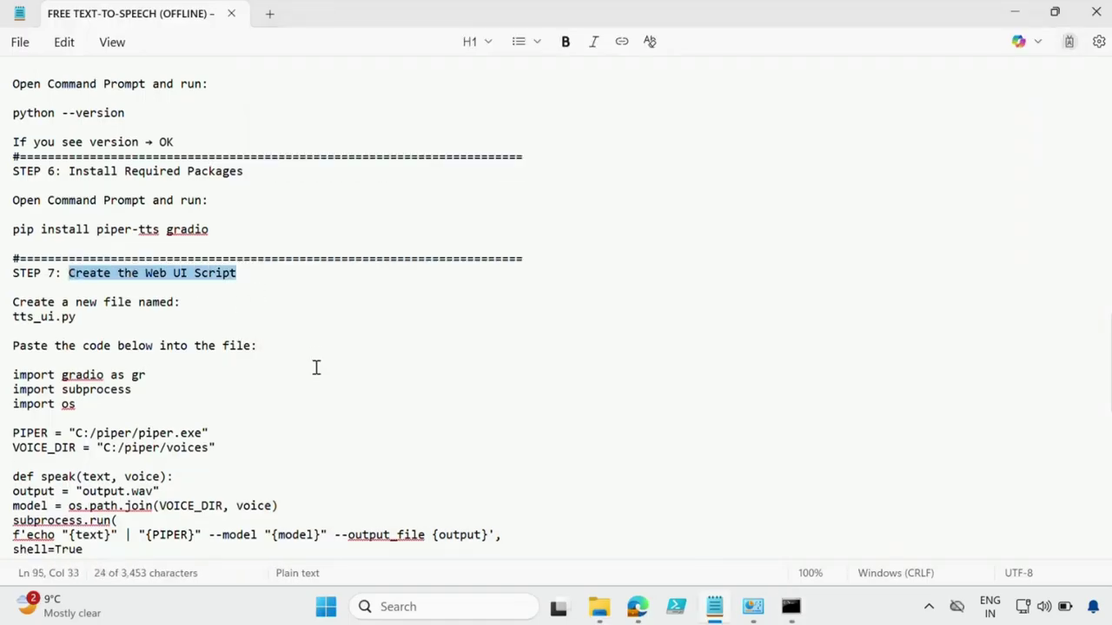
pyautogui.moveTo(79, 285); pyautogui.dragTo(12, 284)
pyautogui.rightClick(47, 285)
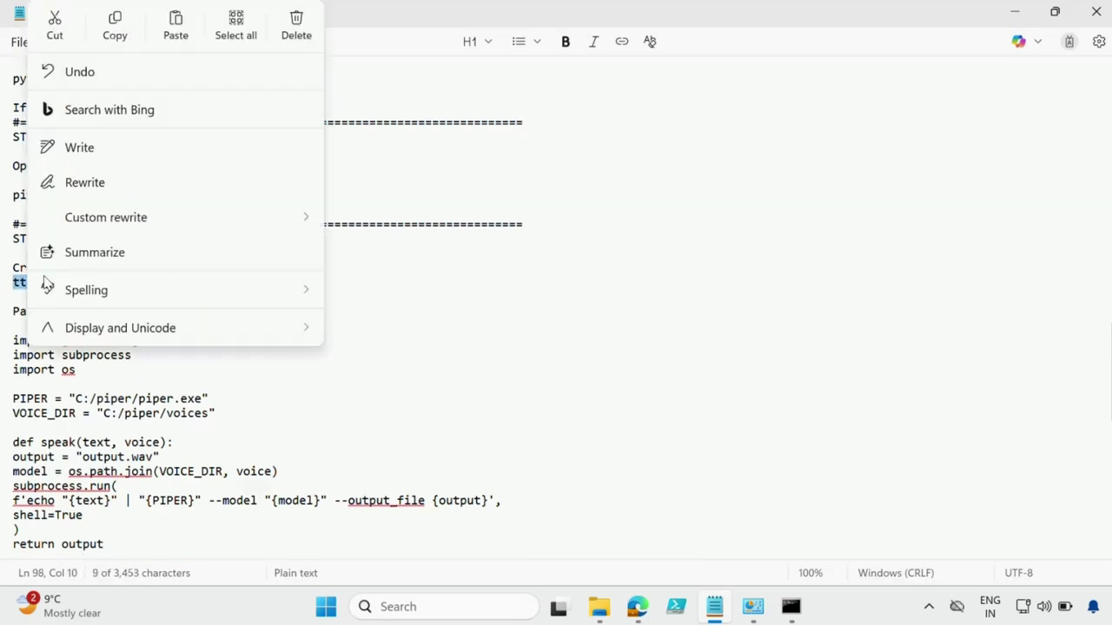
pyautogui.click(115, 33)
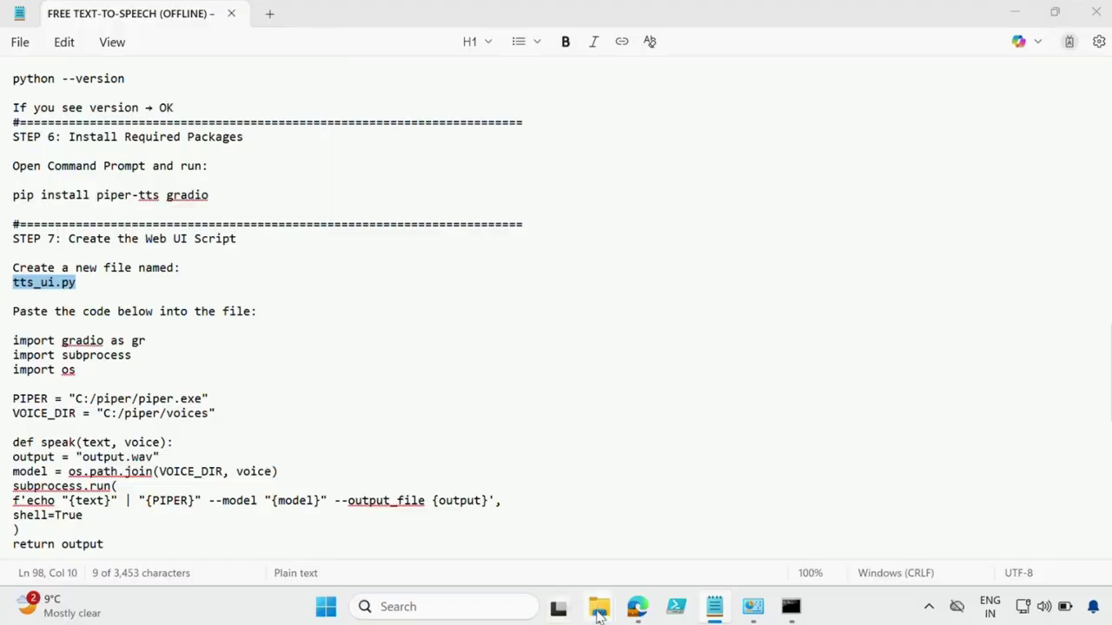
# Find Notepad through Windows search, open a new empty window and maximize it
pyautogui.click(484, 613)
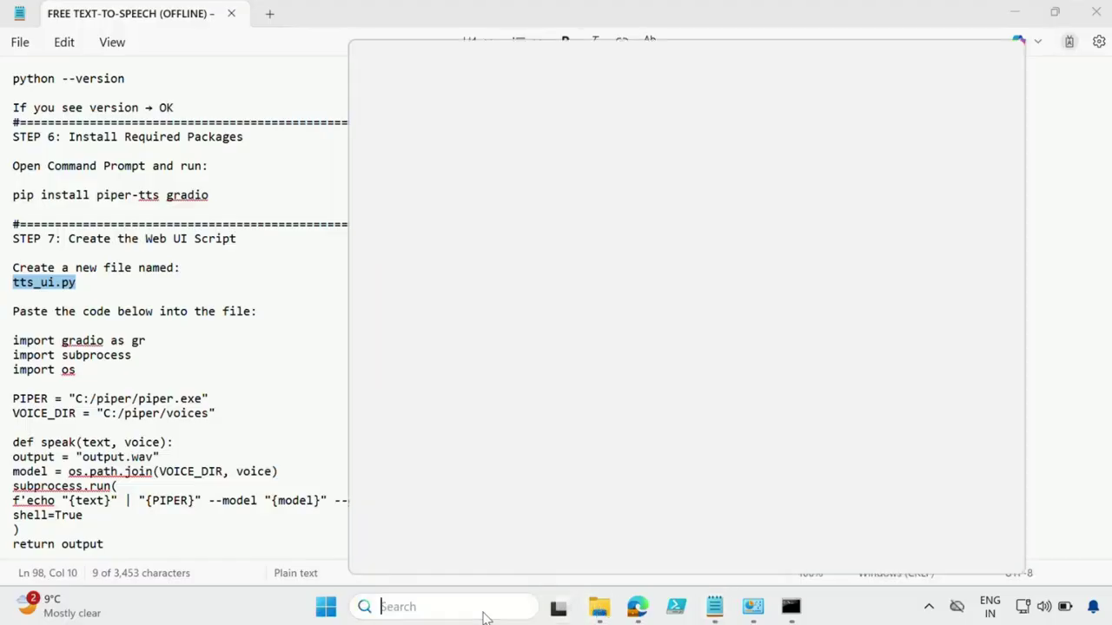
pyautogui.write('note')
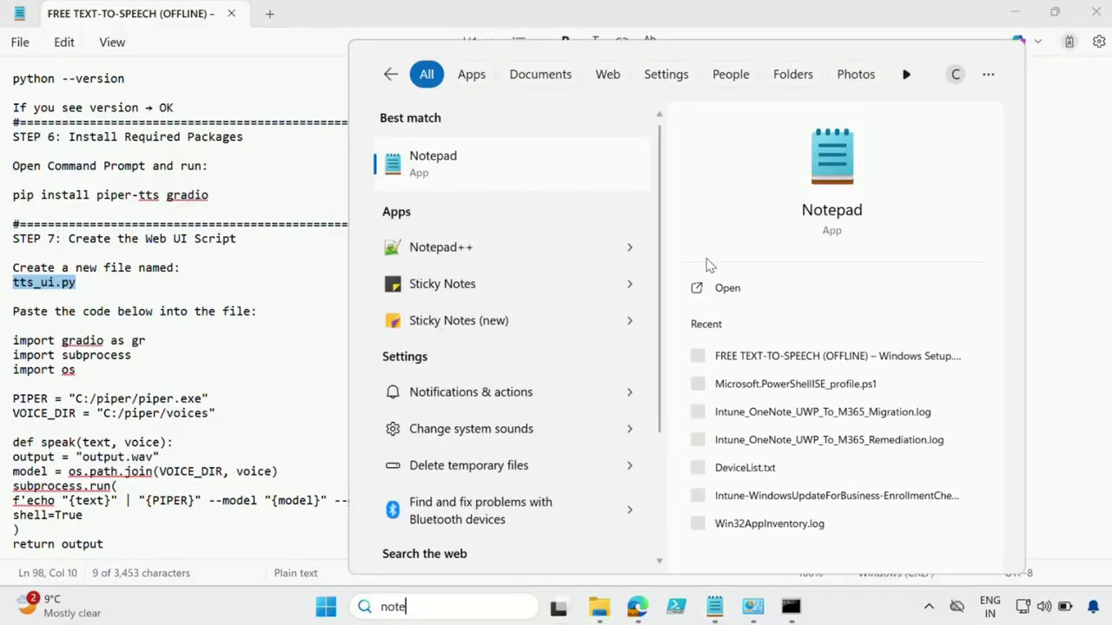
pyautogui.click(499, 176)
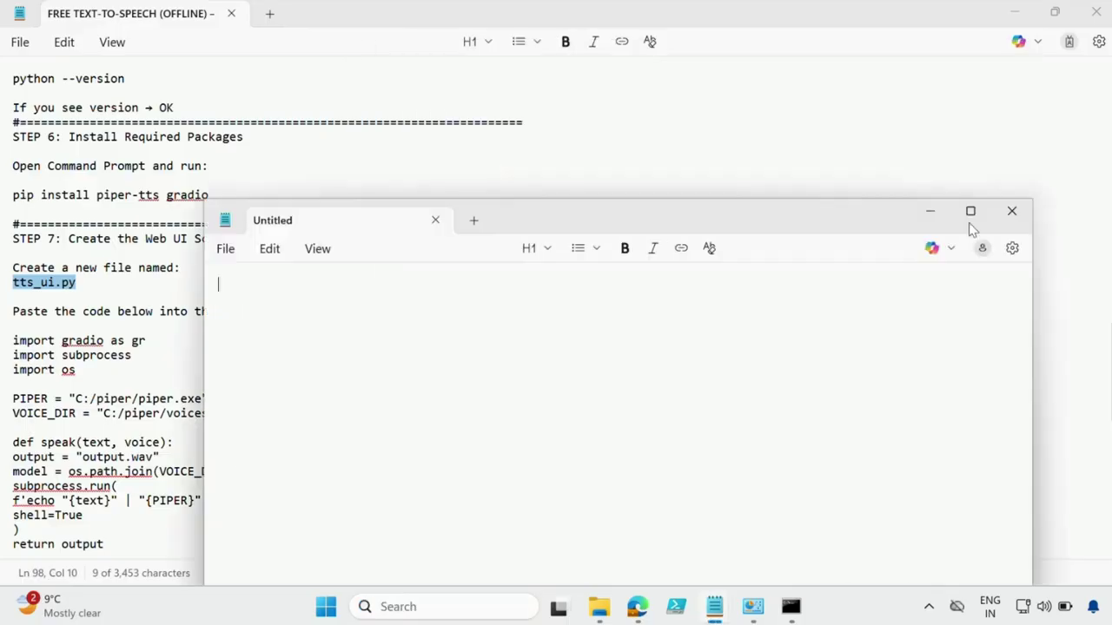
pyautogui.click(971, 212)
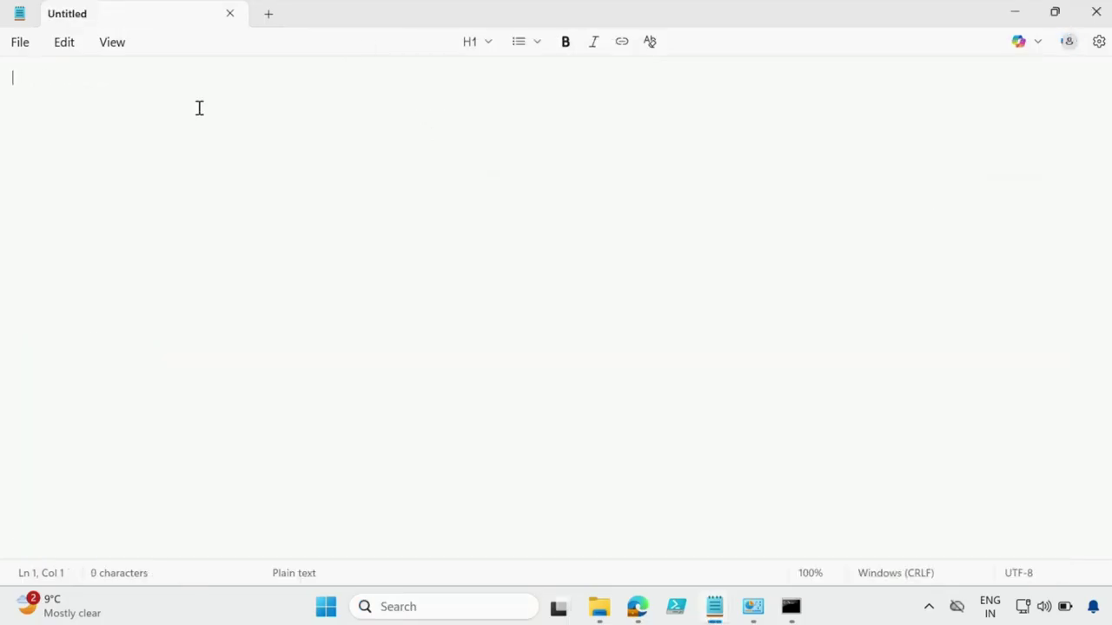
# Save the empty document as tts_ui.py in C:\piper with the file type All files (*.*)
pyautogui.click(22, 45)
pyautogui.click(36, 222)
pyautogui.click(76, 228)
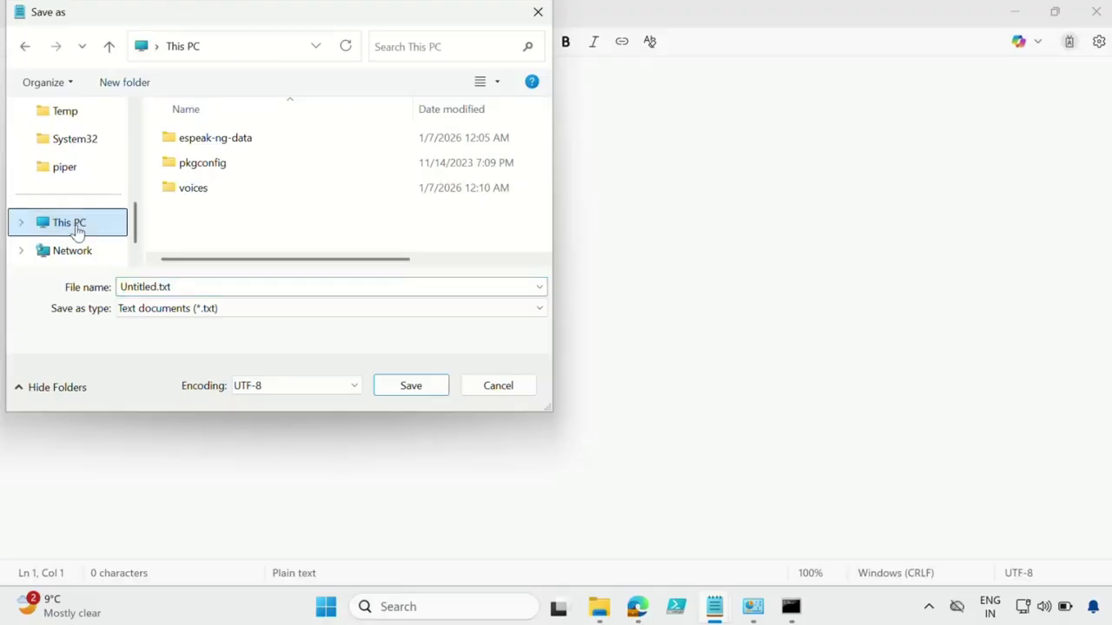
pyautogui.click(243, 147)
pyautogui.doubleClick(244, 147)
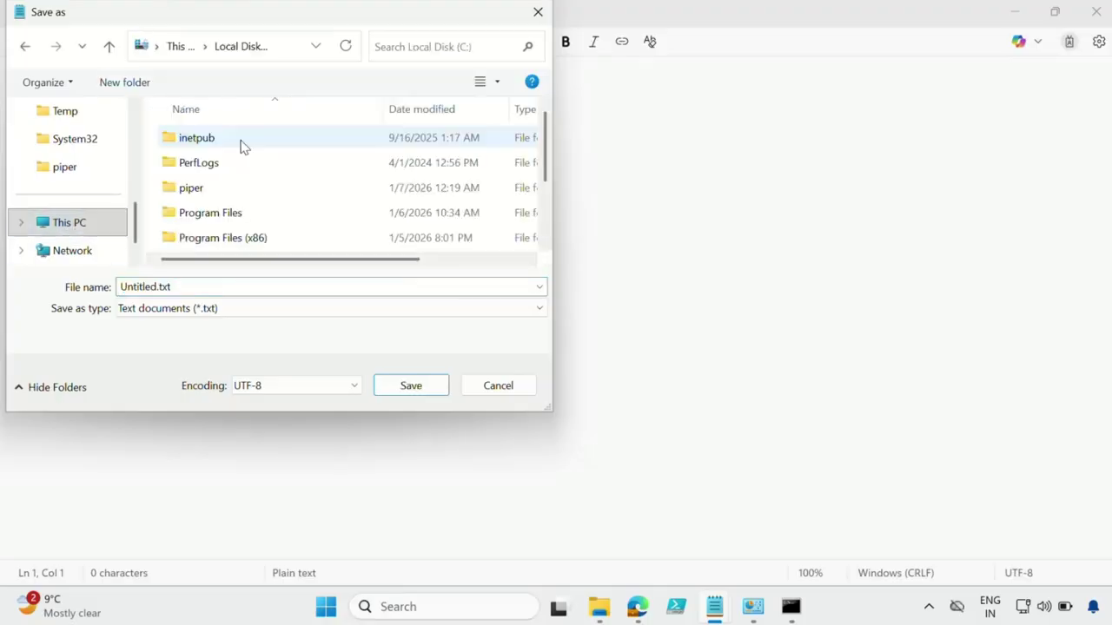
pyautogui.click(202, 195)
pyautogui.doubleClick(201, 196)
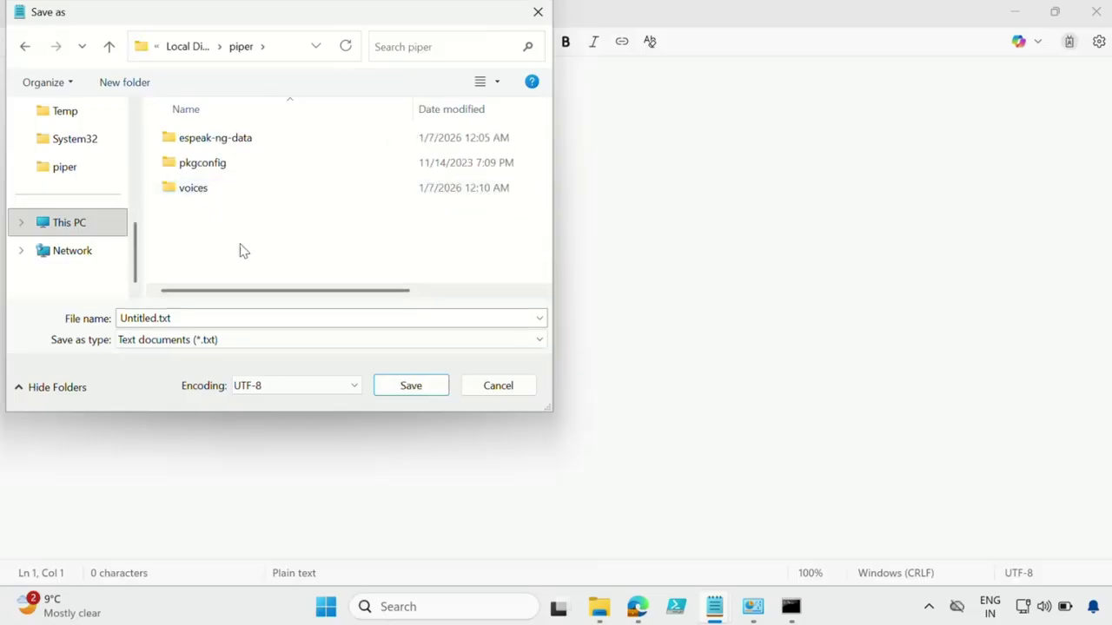
pyautogui.moveTo(197, 318); pyautogui.dragTo(111, 318)
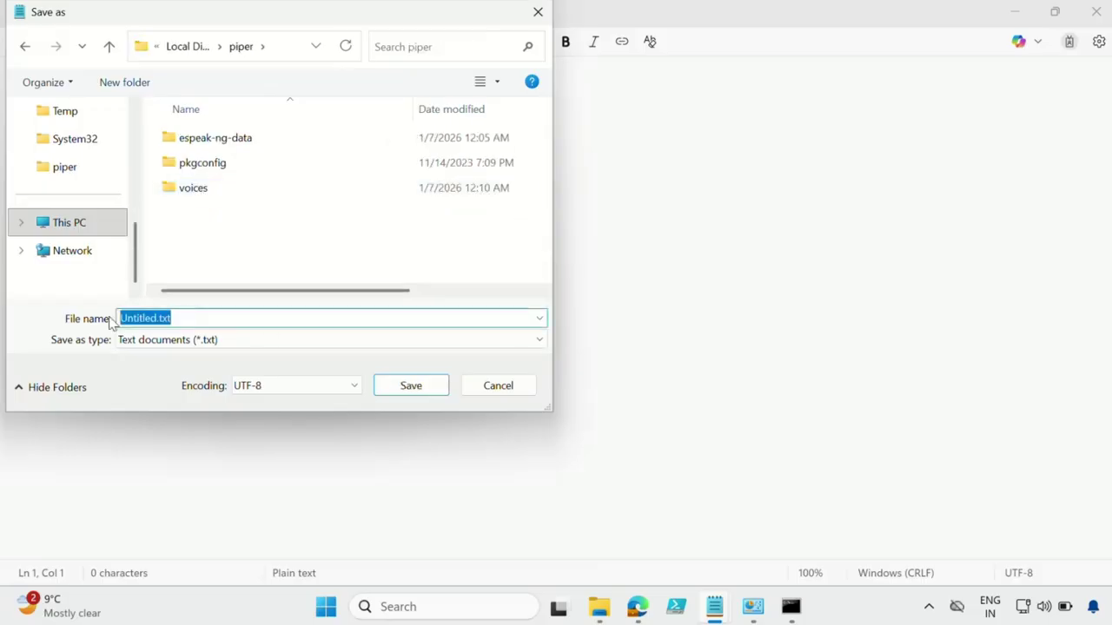
pyautogui.write('tts_ui.py')
pyautogui.click(220, 343)
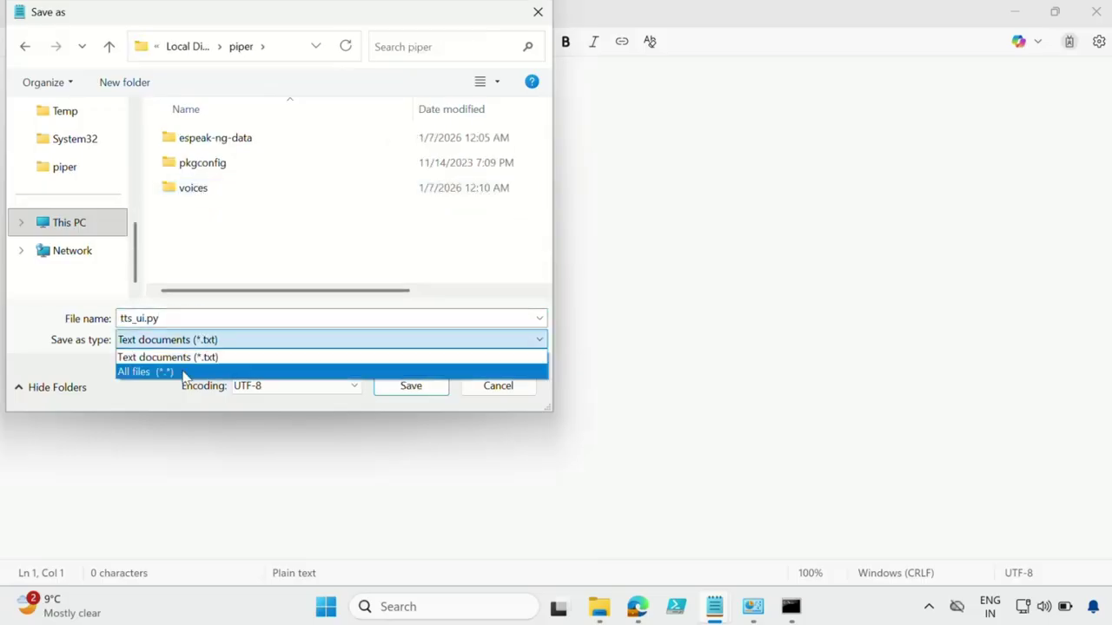
pyautogui.click(181, 372)
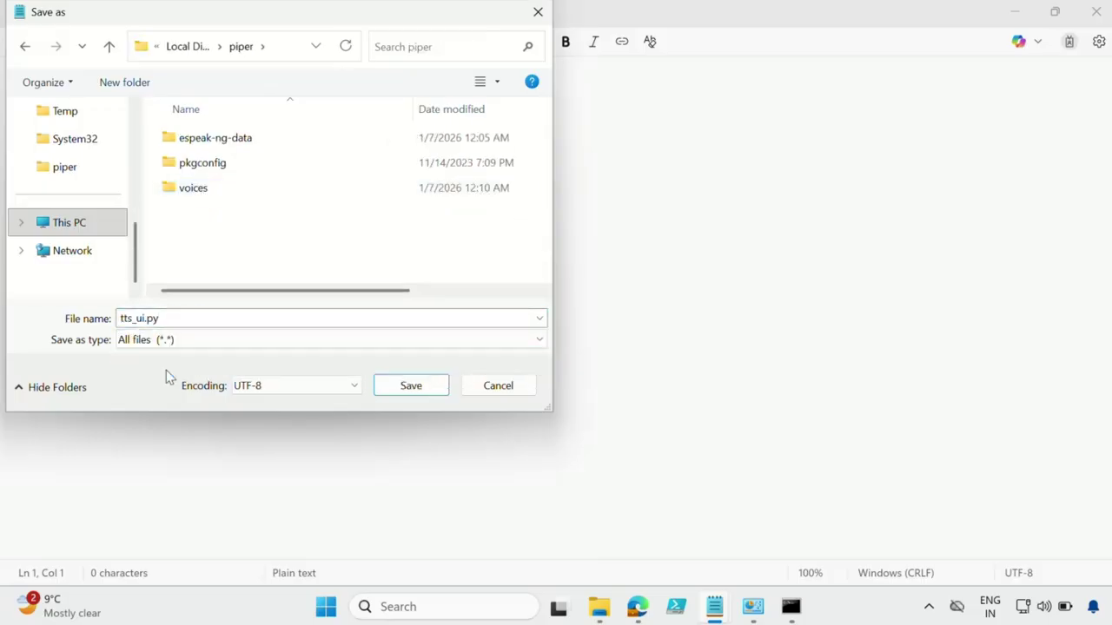
pyautogui.click(424, 392)
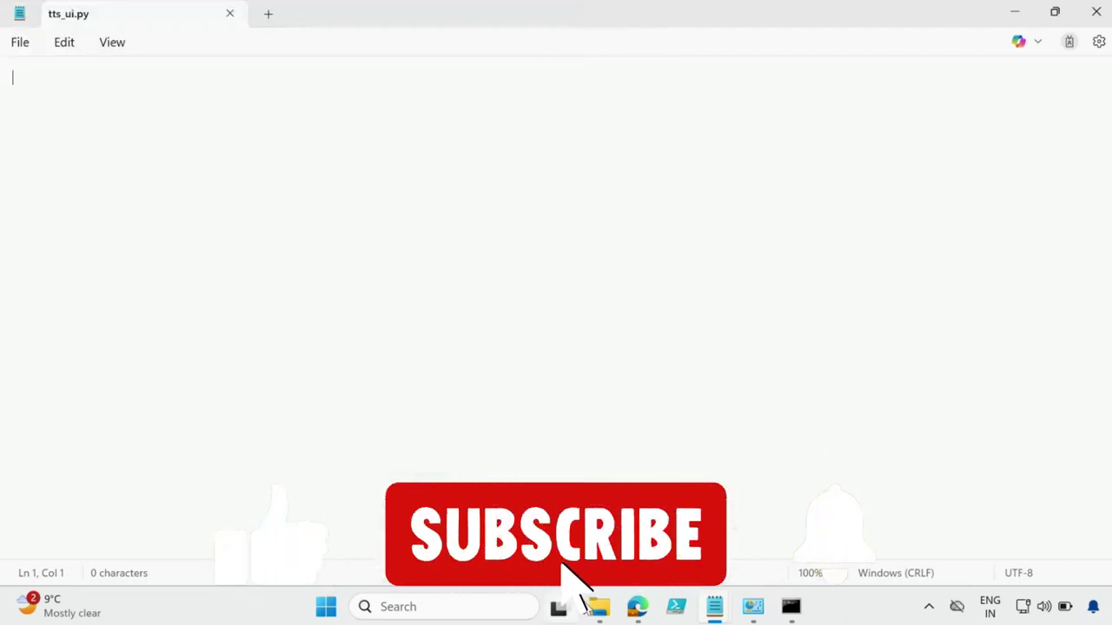
# Check the piper folder in File Explorer for tts_ui.py and return to the setup notes
pyautogui.moveTo(600, 607)
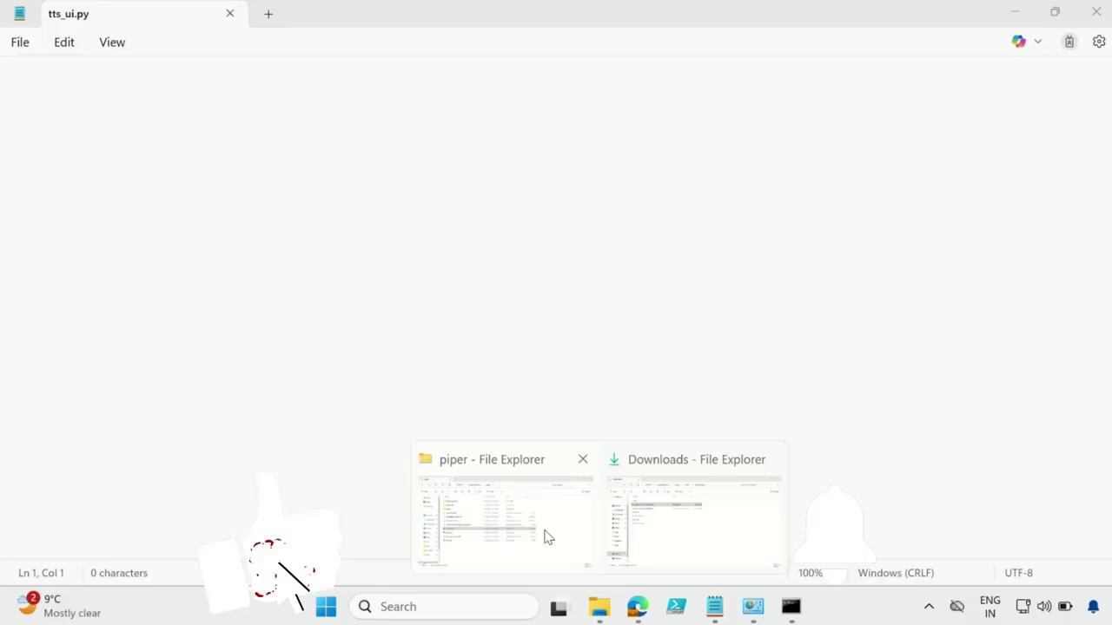
pyautogui.click(547, 537)
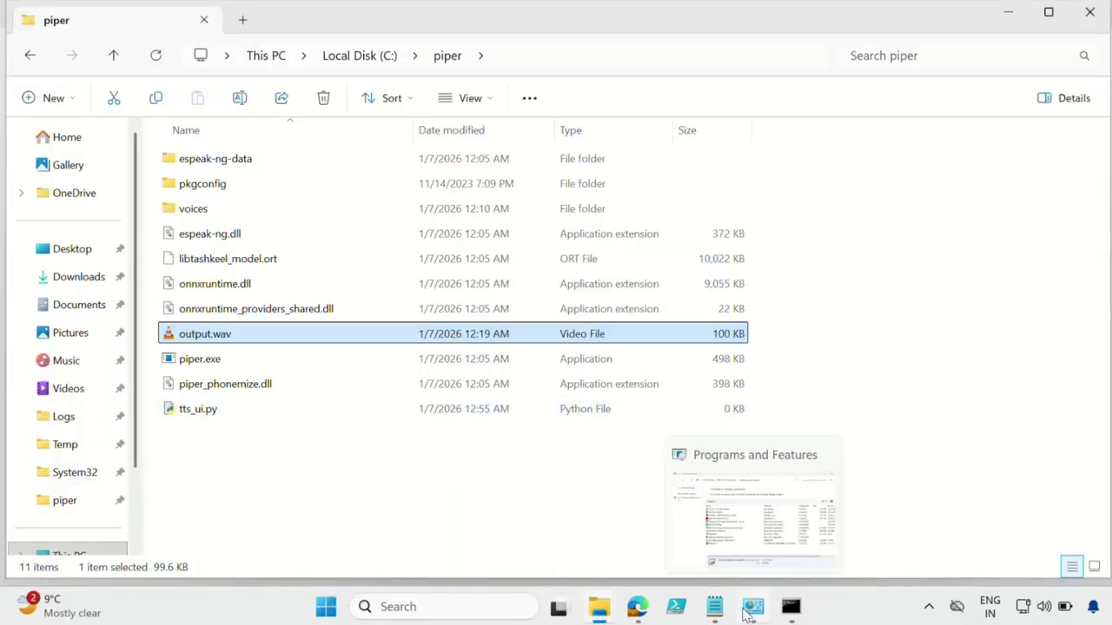
pyautogui.click(594, 540)
pyautogui.moveTo(716, 617)
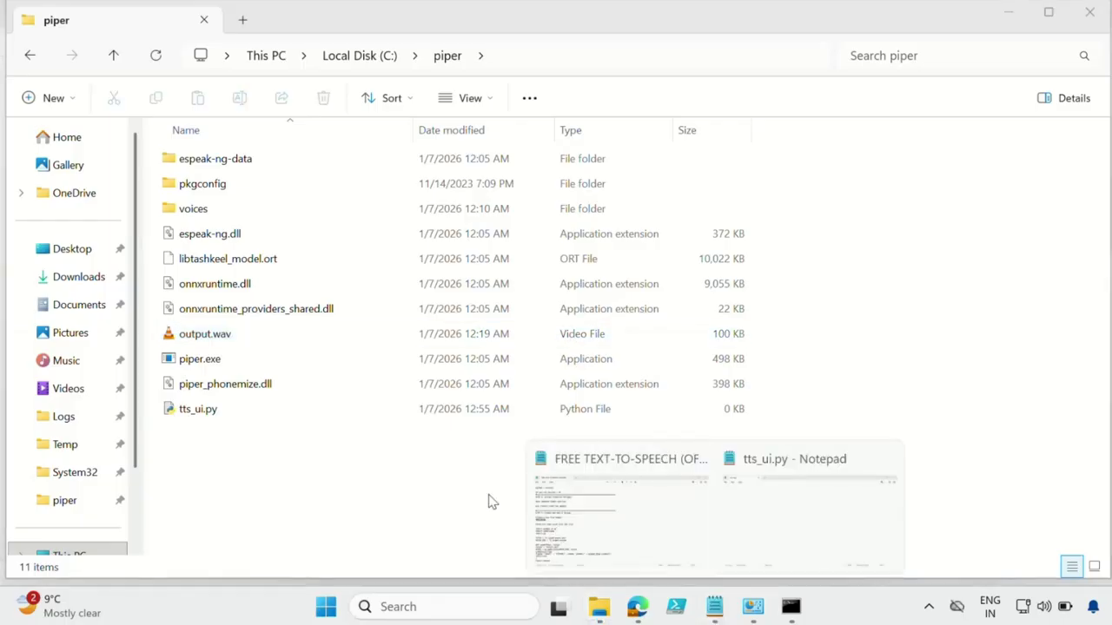
pyautogui.click(606, 515)
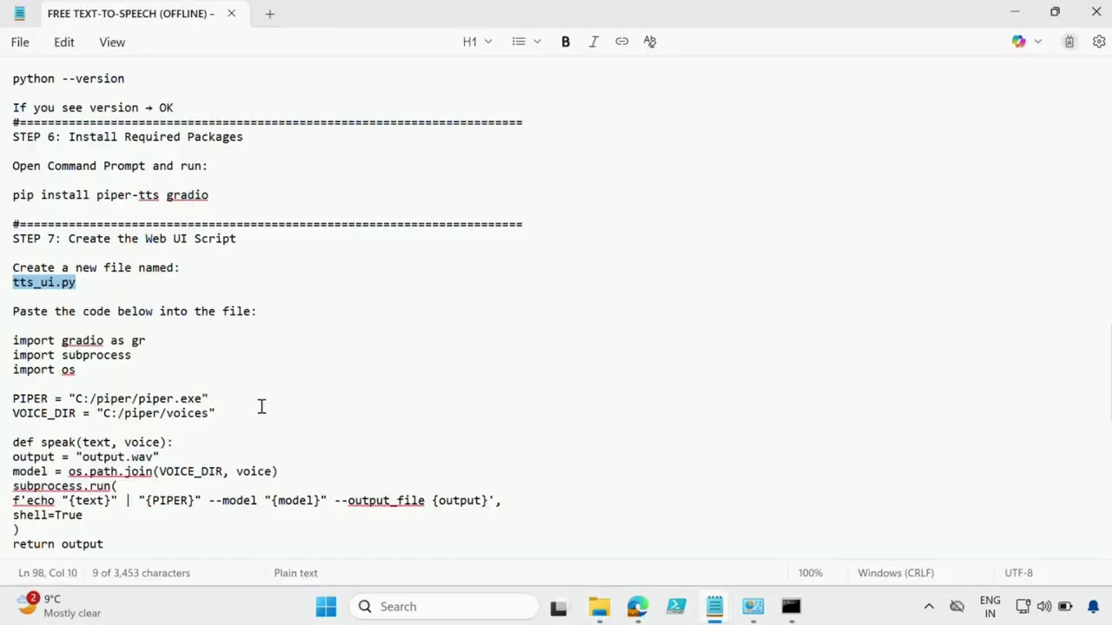
# Copy the full Python script from STEP 7 of the setup notes into the empty tts_ui.py file
pyautogui.scroll(-1, 3, 276)
pyautogui.moveTo(15, 290); pyautogui.dragTo(151, 423)
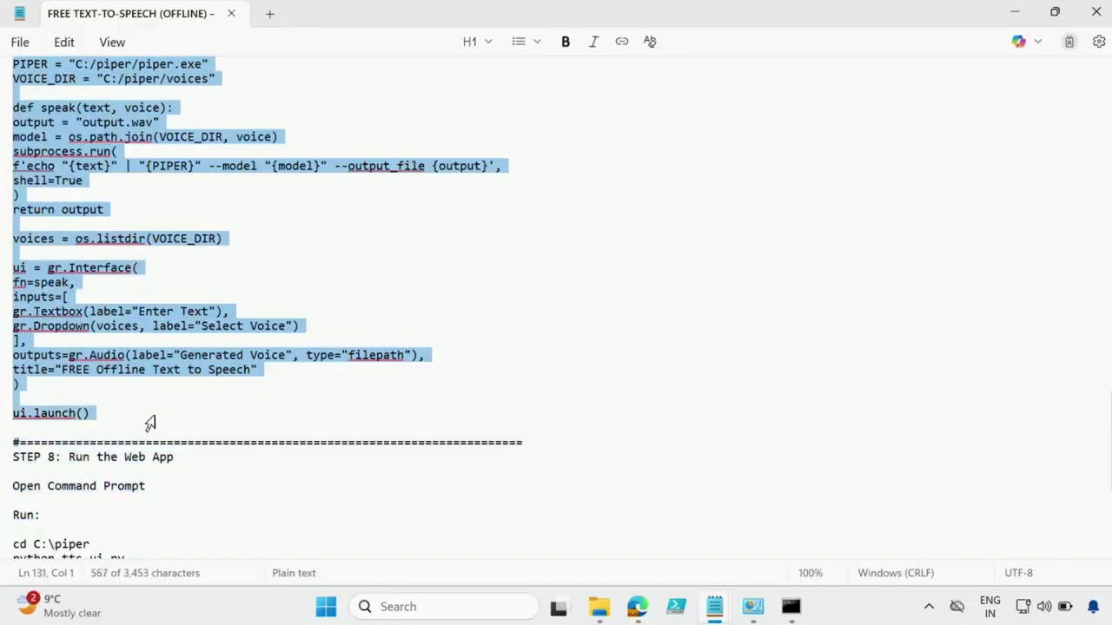
pyautogui.rightClick(136, 350)
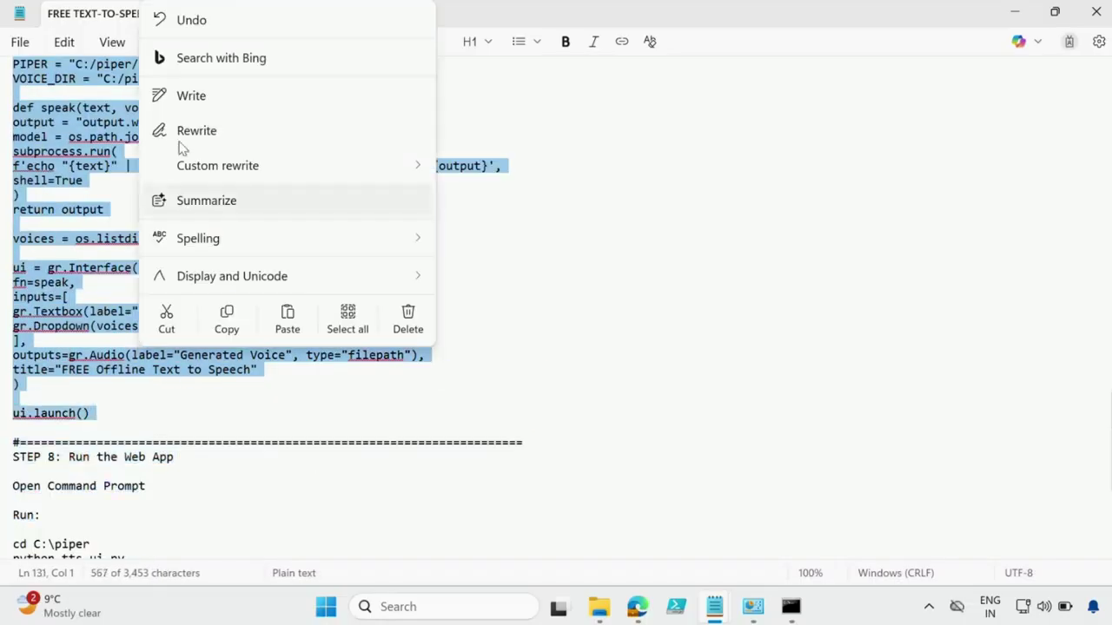
pyautogui.click(231, 325)
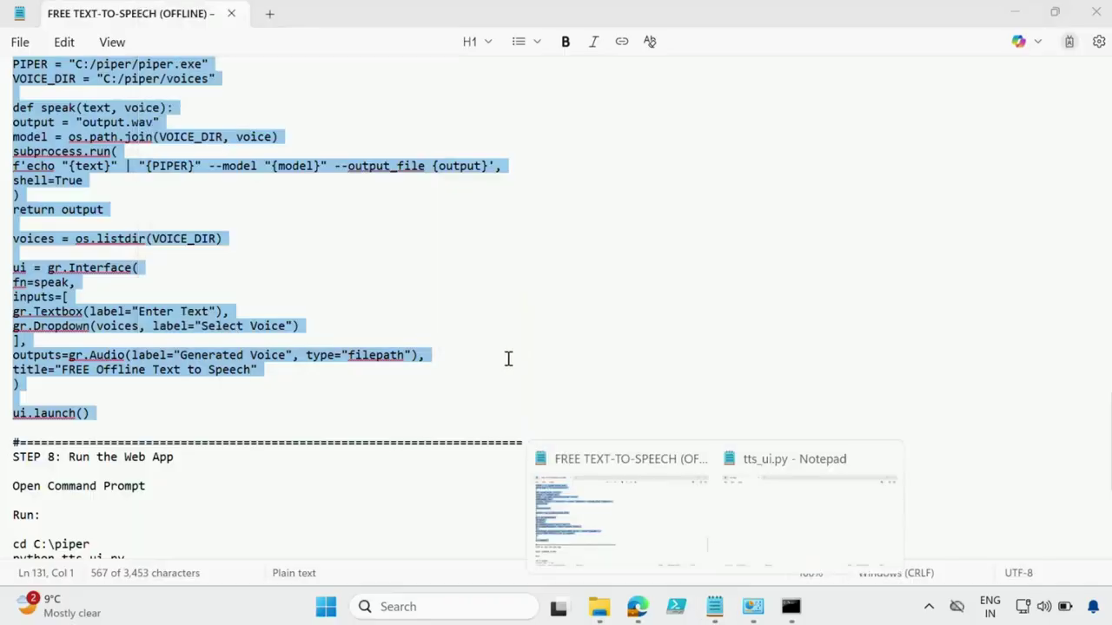
pyautogui.click(806, 506)
pyautogui.hotkey('ctrl', 'v')
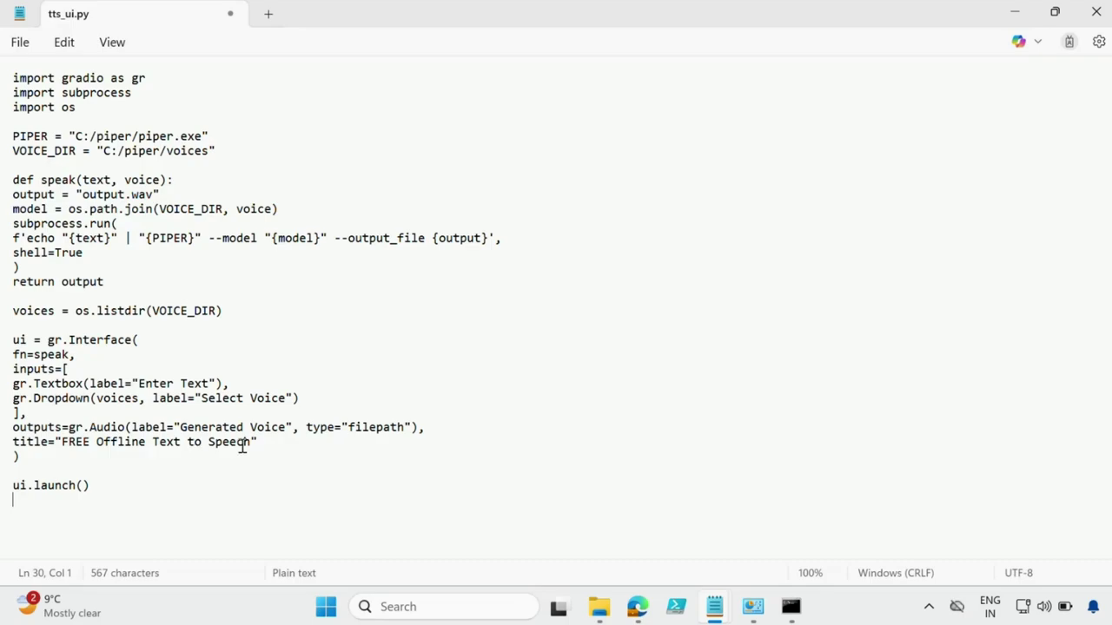
# Review the interface title line in tts_ui.py, save the file and close its window
pyautogui.moveTo(251, 446); pyautogui.dragTo(62, 448)
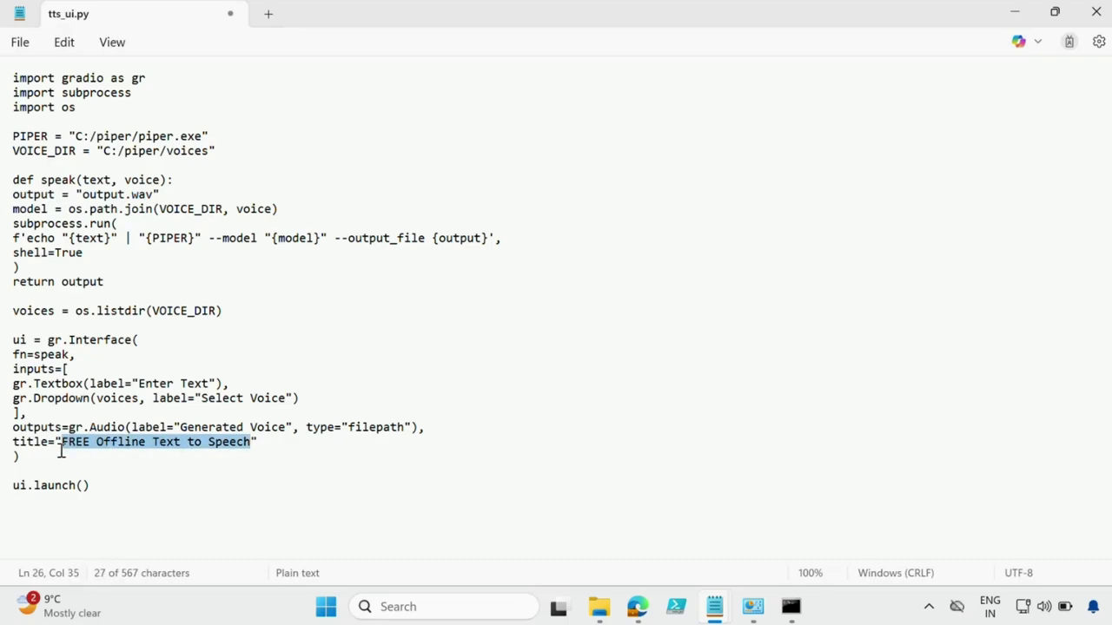
pyautogui.click(252, 448)
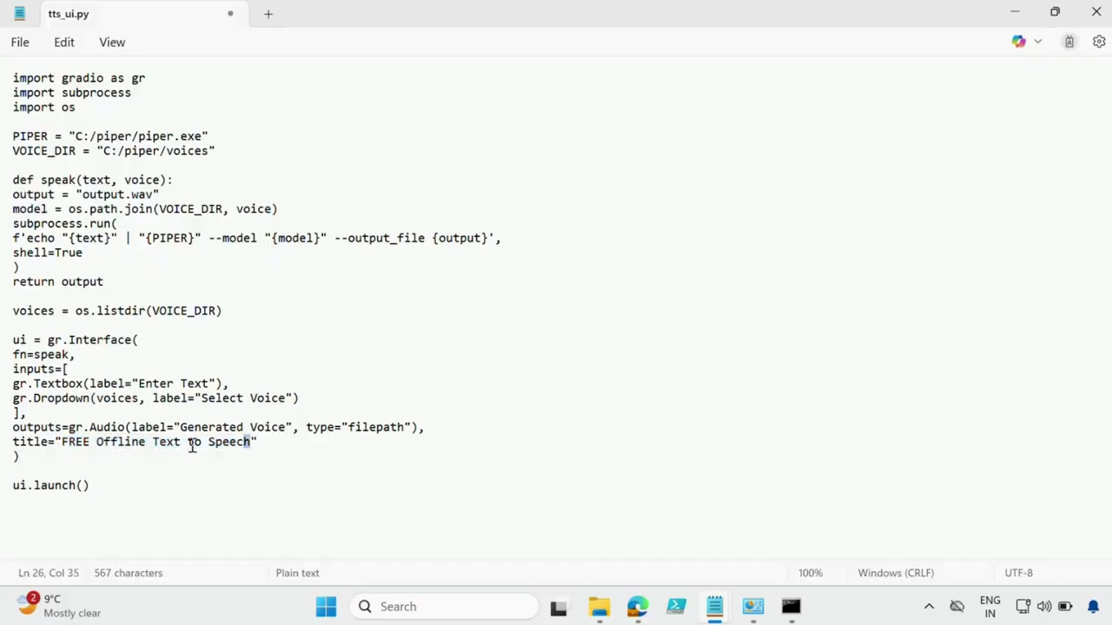
pyautogui.moveTo(250, 446); pyautogui.dragTo(65, 445)
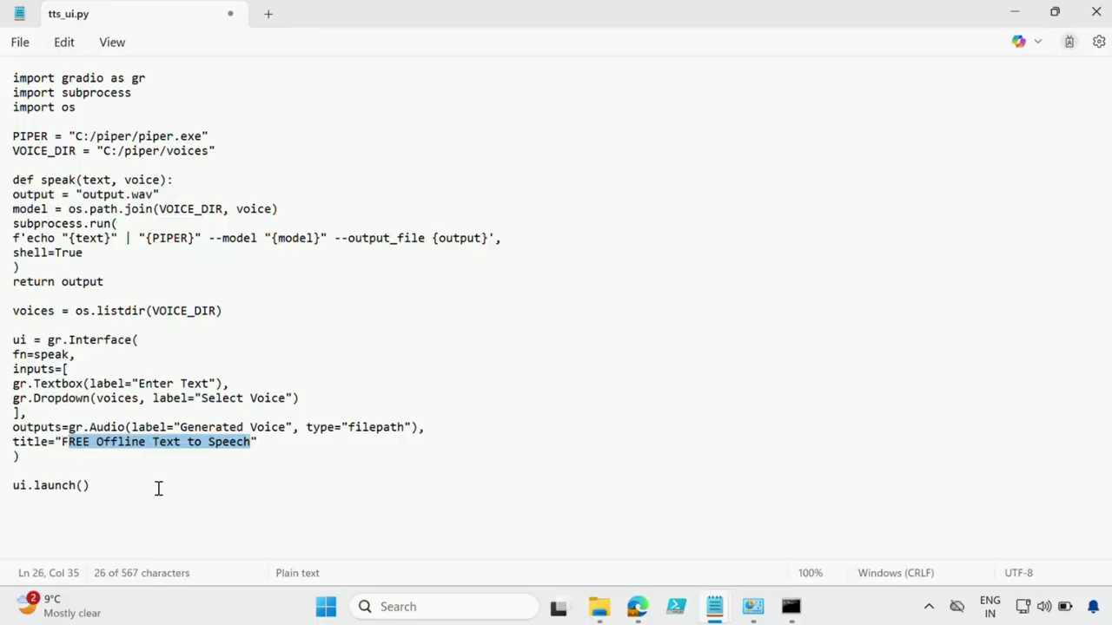
pyautogui.click(20, 45)
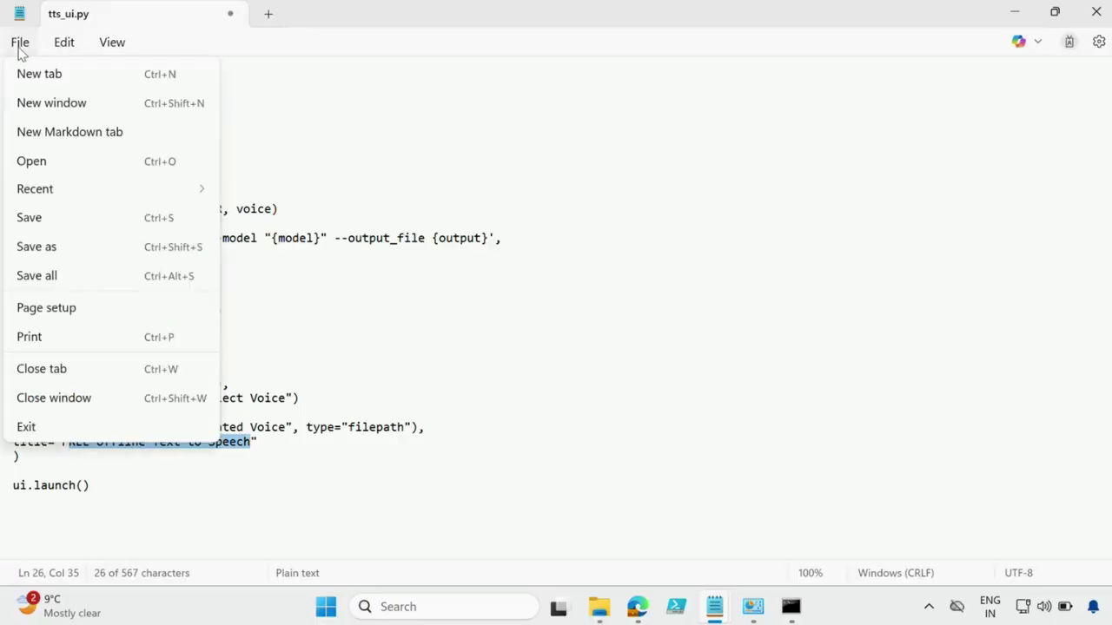
pyautogui.click(41, 223)
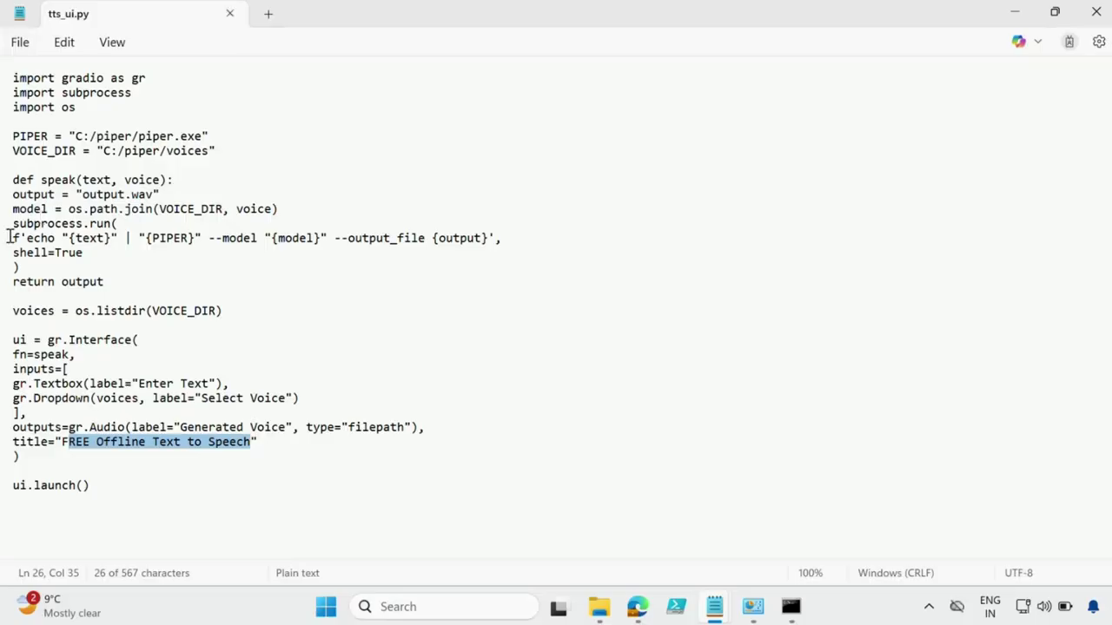
pyautogui.click(1096, 14)
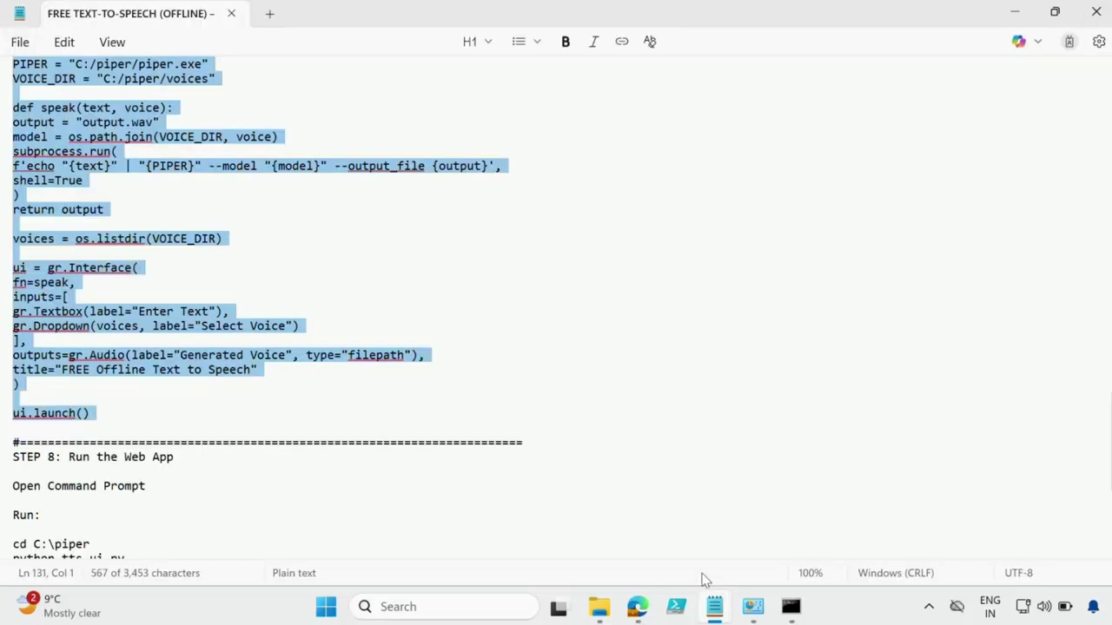
# Open tts_ui.py from the piper folder in Notepad to check its saved code, then close it and return to the setup notes
pyautogui.moveTo(601, 609)
pyautogui.click(552, 559)
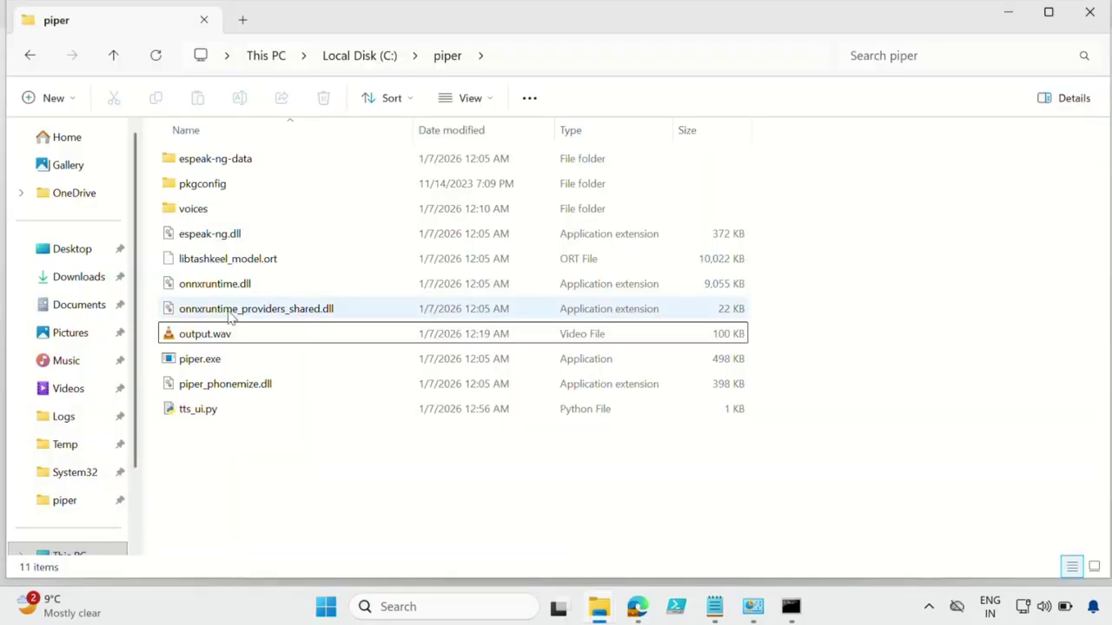
pyautogui.rightClick(207, 419)
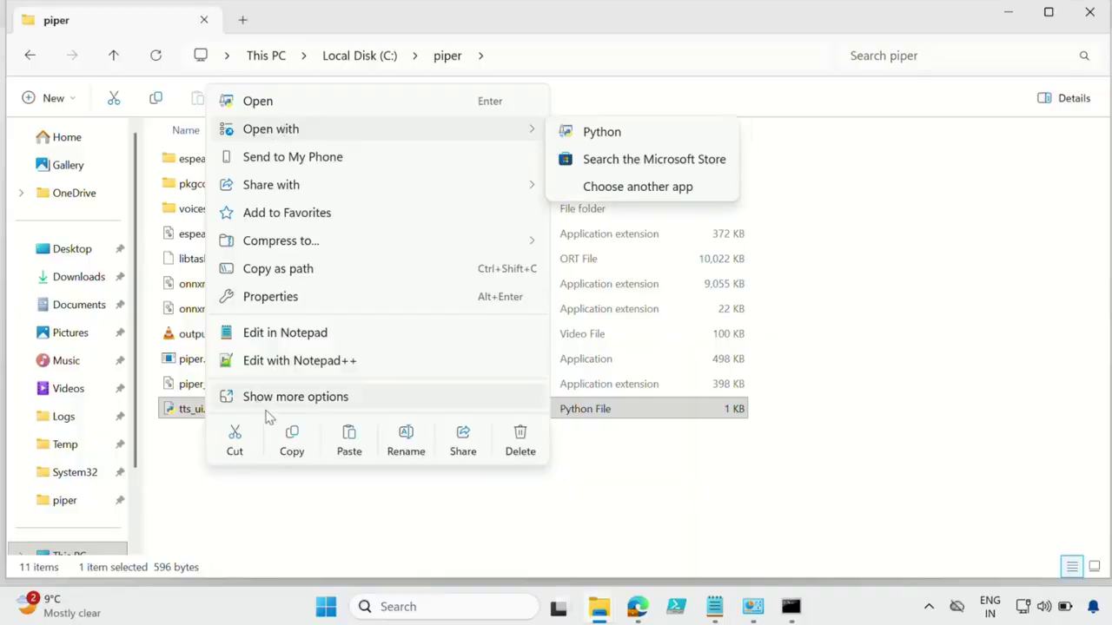
pyautogui.click(285, 335)
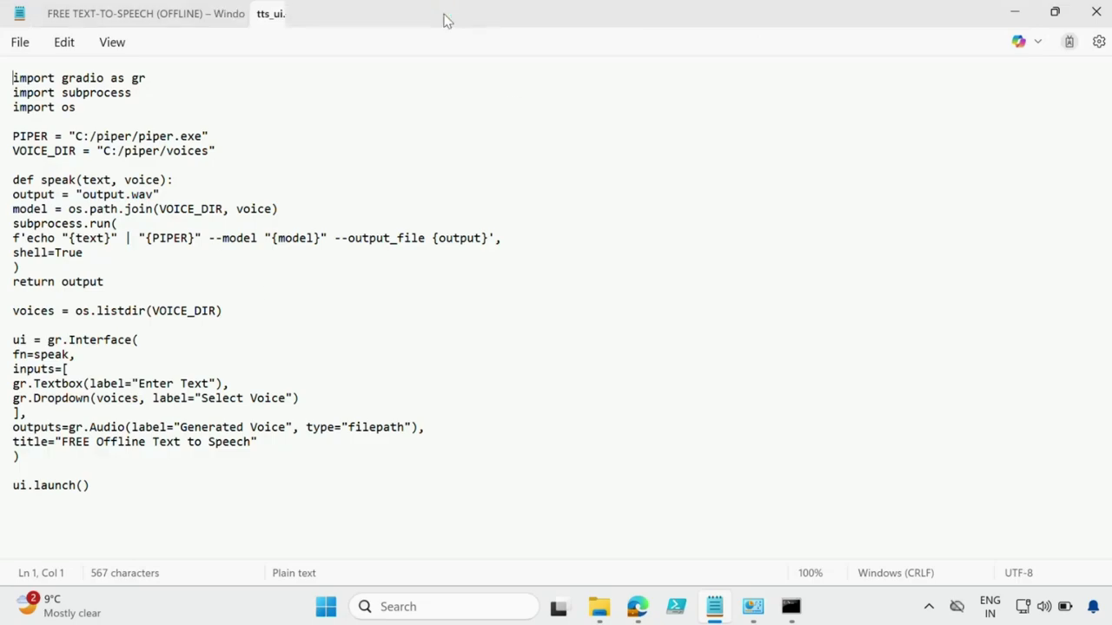
pyautogui.click(440, 14)
pyautogui.click(881, 207)
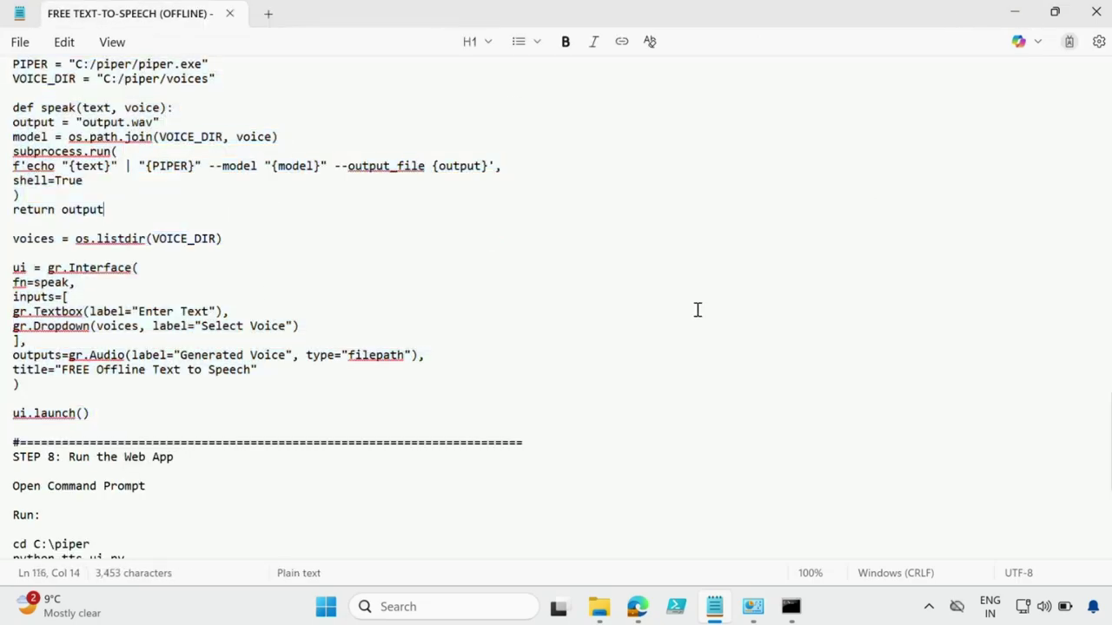
# Copy the commands cd C:\piper and python tts_ui.py from STEP 8 of the setup notes
pyautogui.scroll(-2, 397, 347)
pyautogui.scroll(-2, 405, 345)
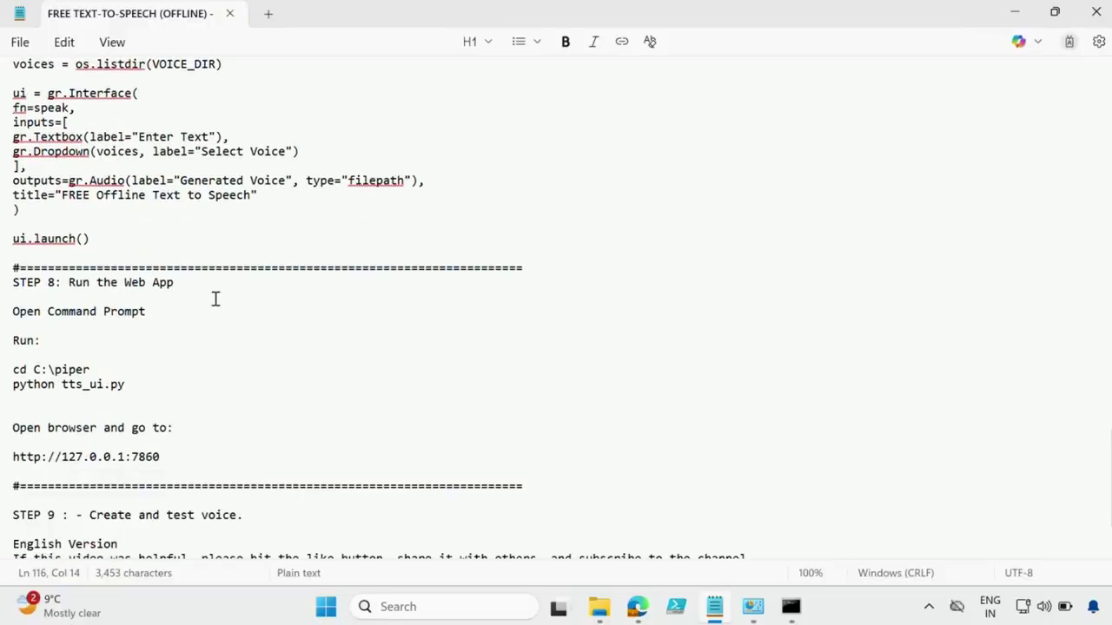
pyautogui.moveTo(64, 282); pyautogui.dragTo(182, 281)
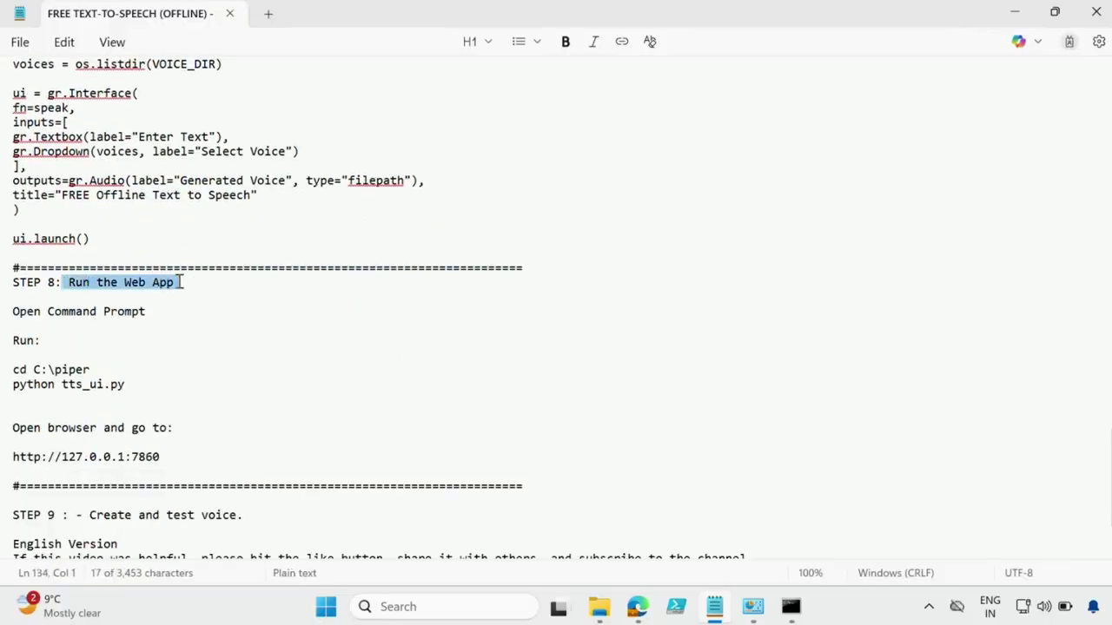
pyautogui.scroll(-1, 218, 311)
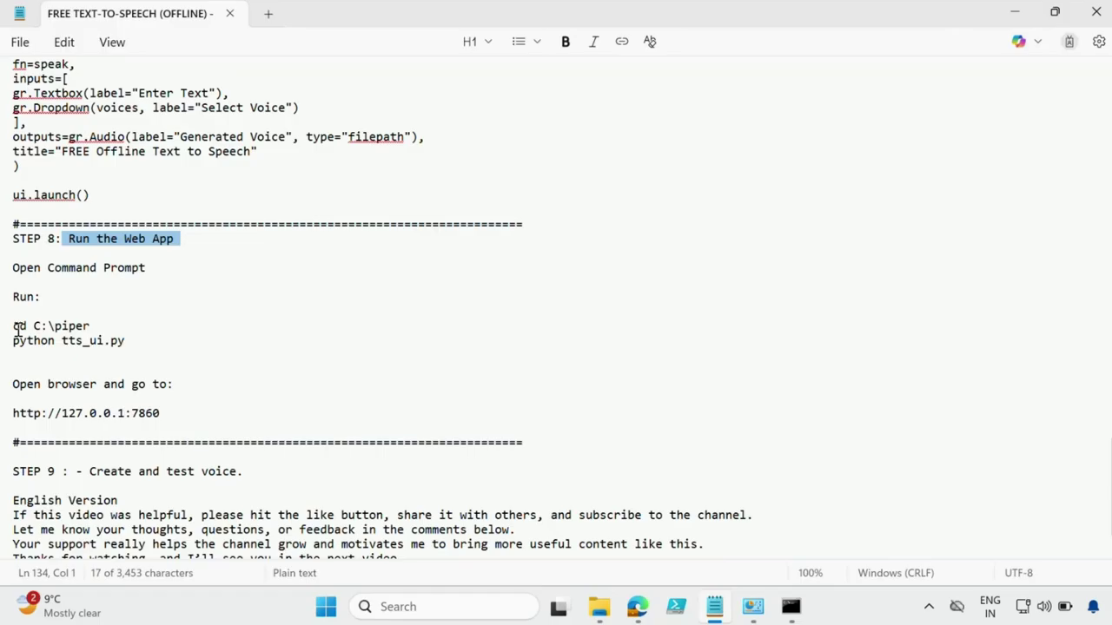
pyautogui.moveTo(17, 328); pyautogui.dragTo(93, 348)
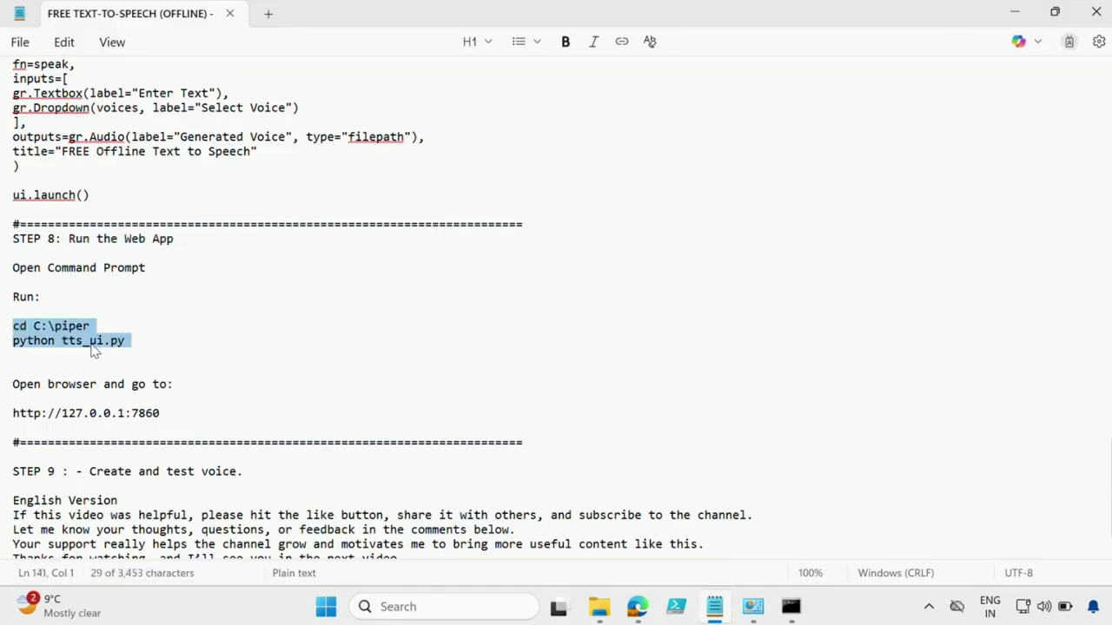
pyautogui.rightClick(93, 348)
pyautogui.click(179, 314)
# Replace the open Command Prompt with a new one run as administrator and run cd C:\piper and python tts_ui.py in it
pyautogui.click(790, 608)
pyautogui.hotkey('alt', 'F4')
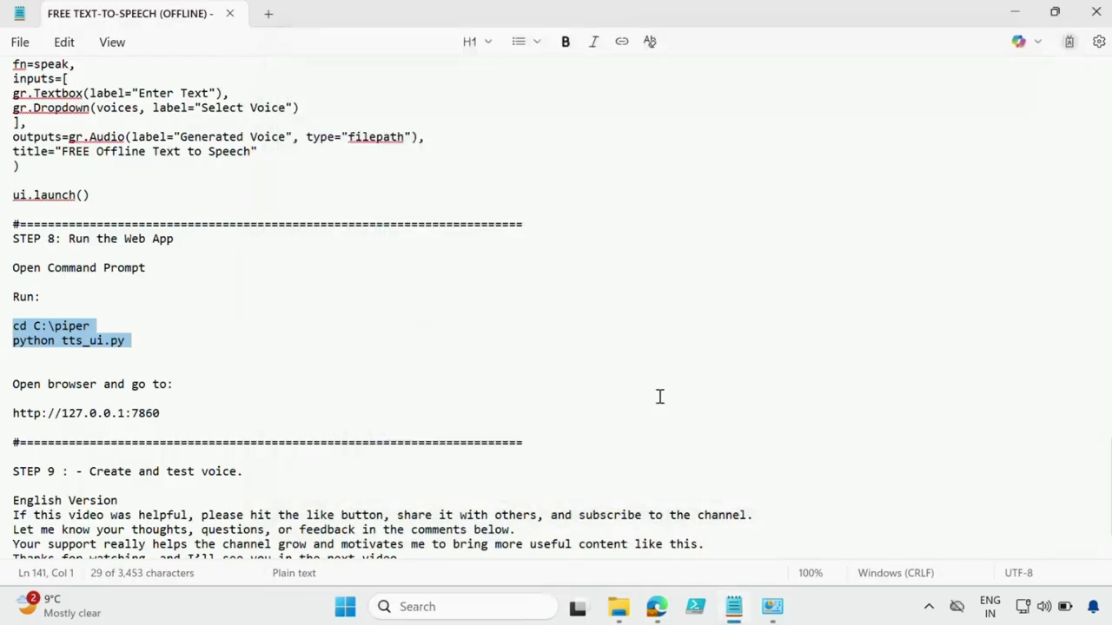
pyautogui.click(519, 608)
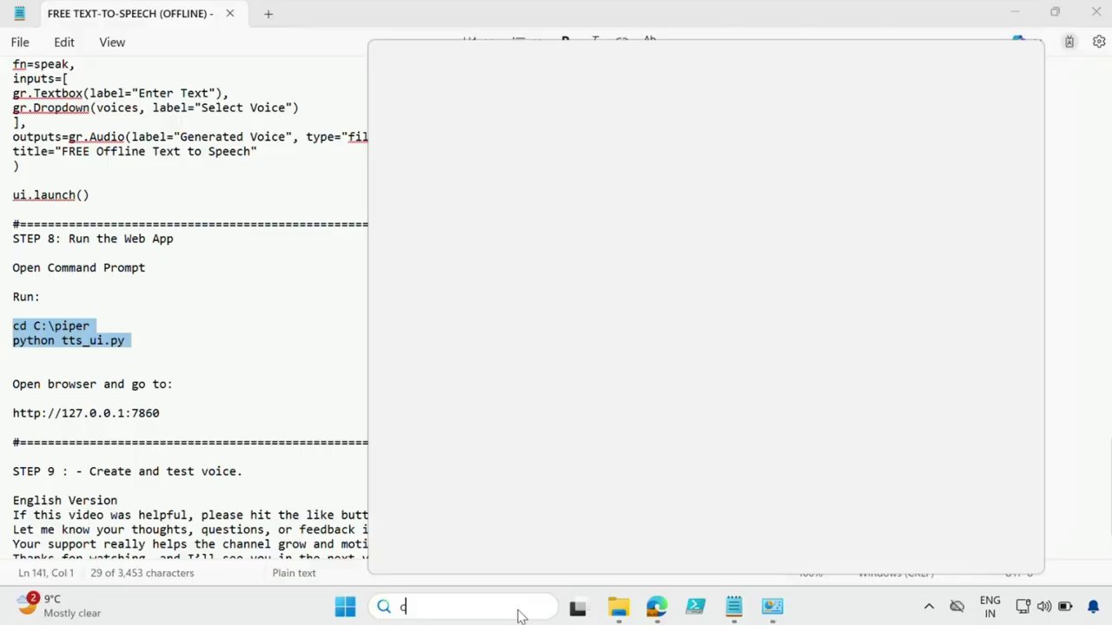
pyautogui.write('cmd')
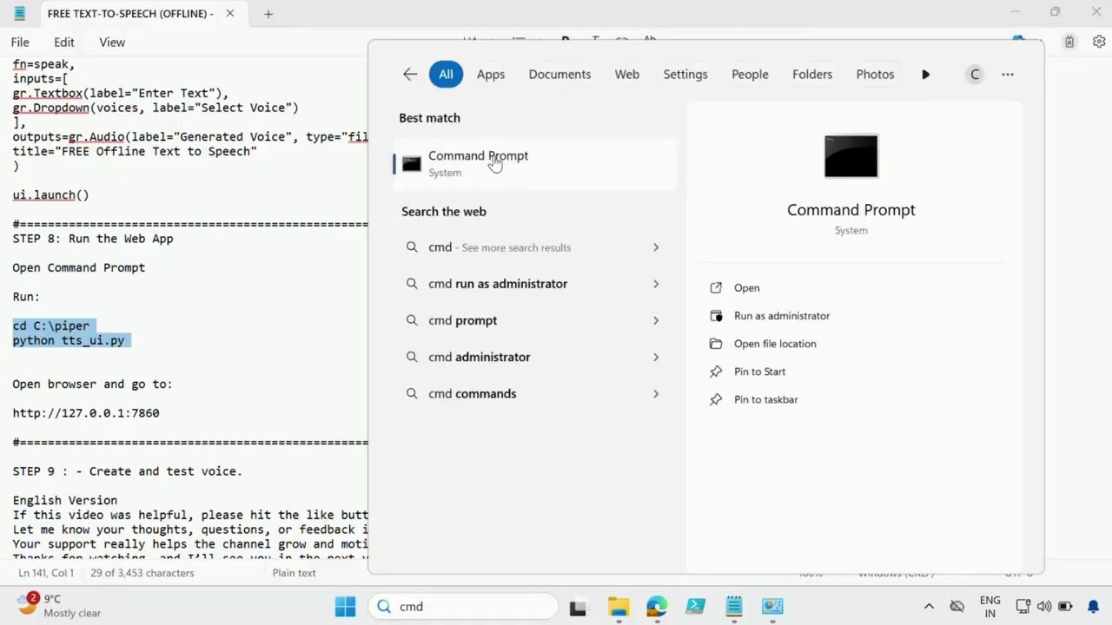
pyautogui.rightClick(493, 163)
pyautogui.click(626, 178)
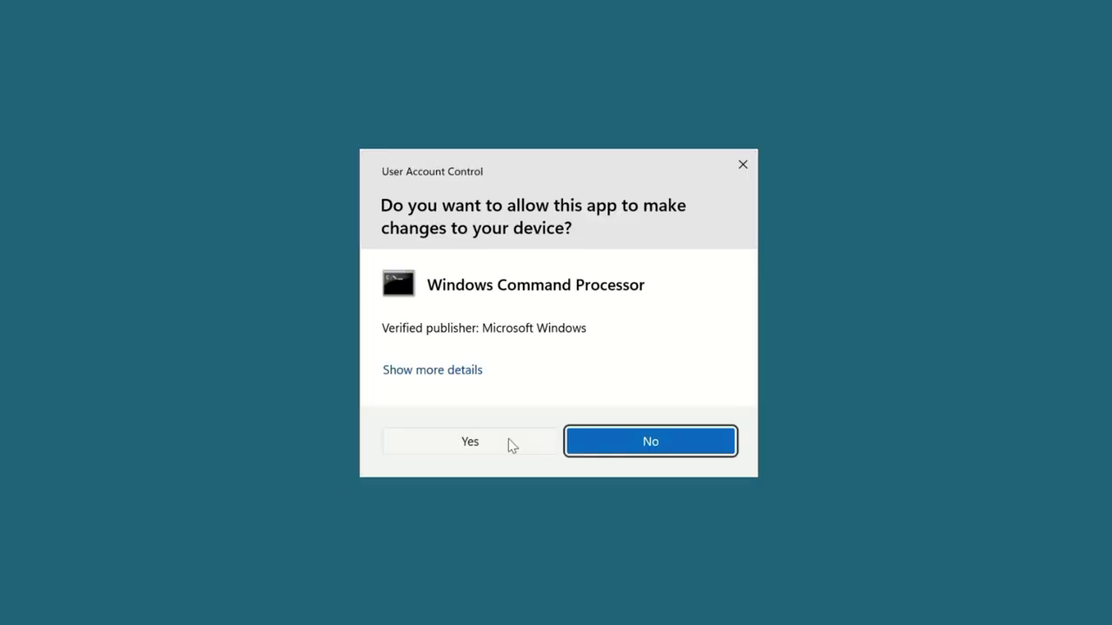
pyautogui.click(509, 444)
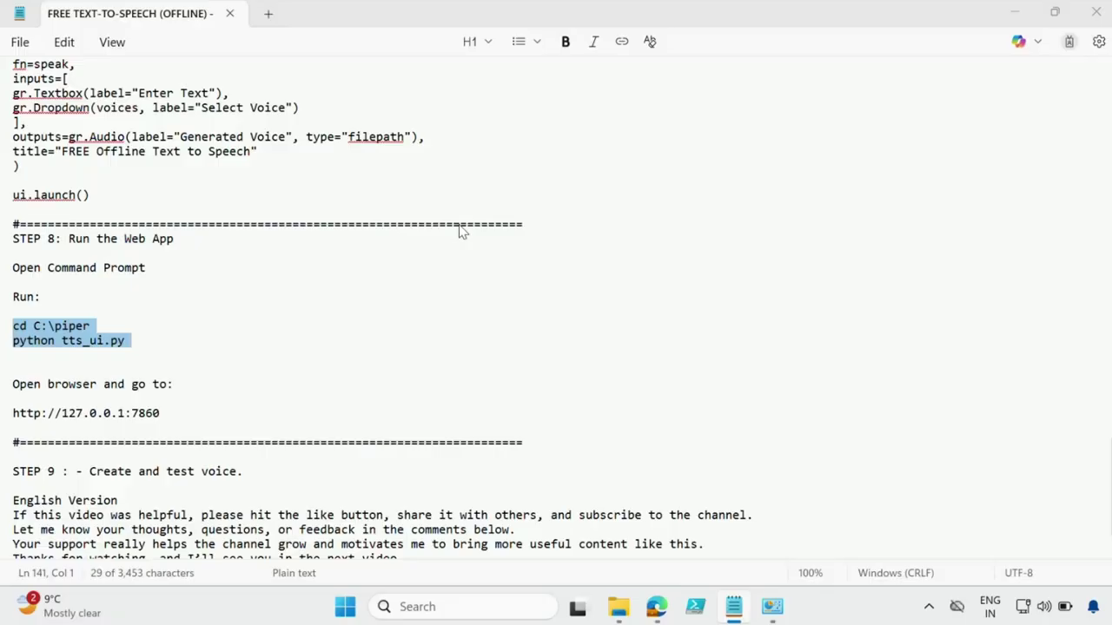
pyautogui.rightClick(582, 276)
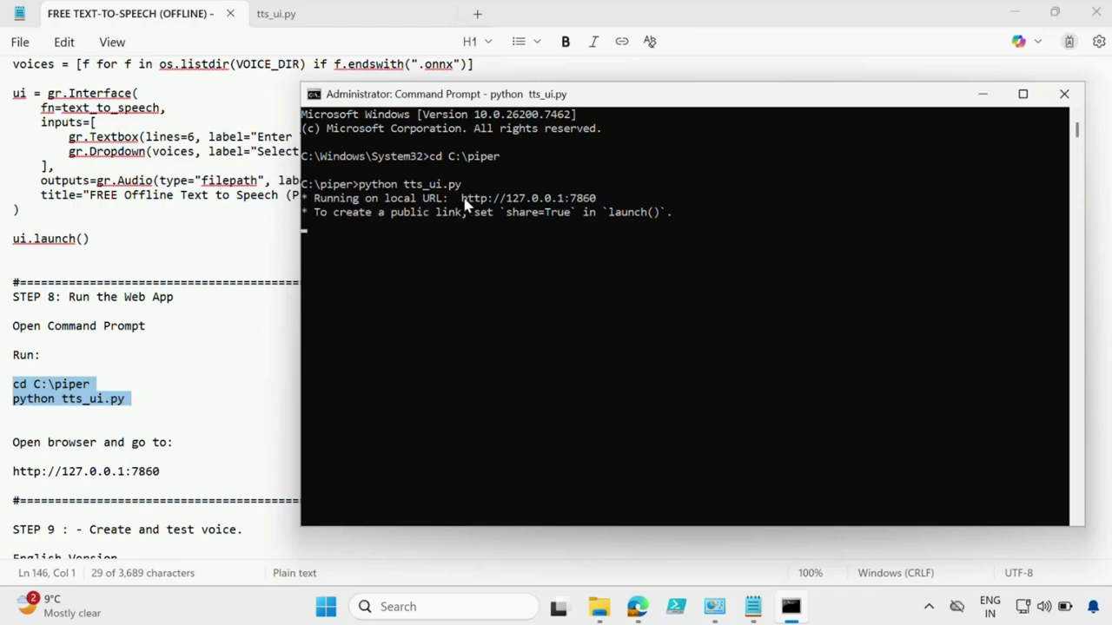
pyautogui.moveTo(461, 199); pyautogui.dragTo(596, 202)
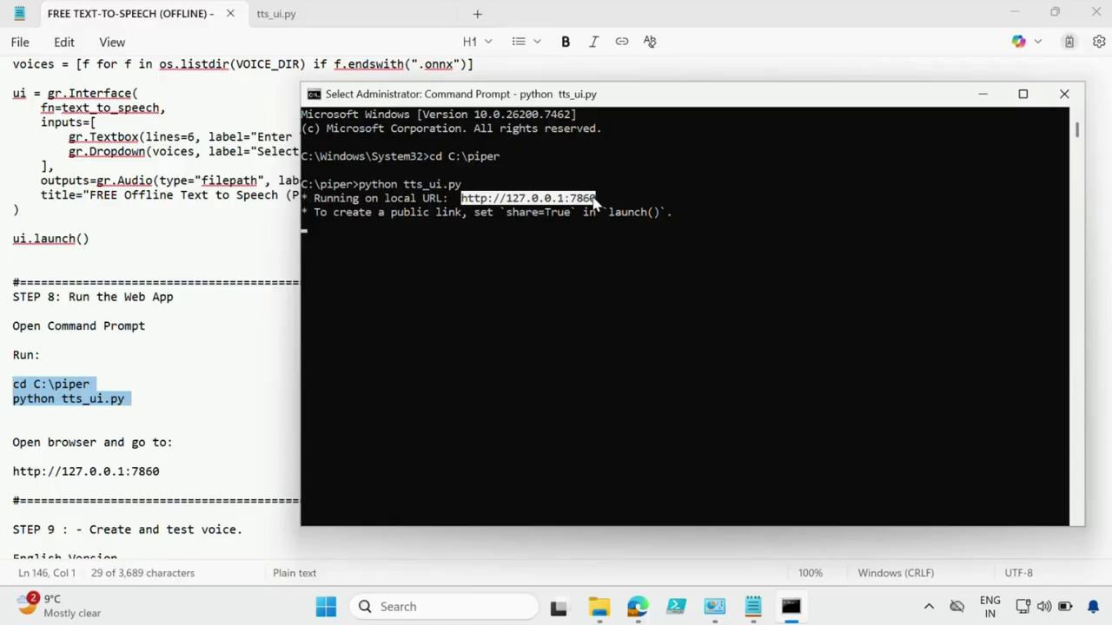
pyautogui.hotkey('ctrl', 'c')
pyautogui.click(636, 613)
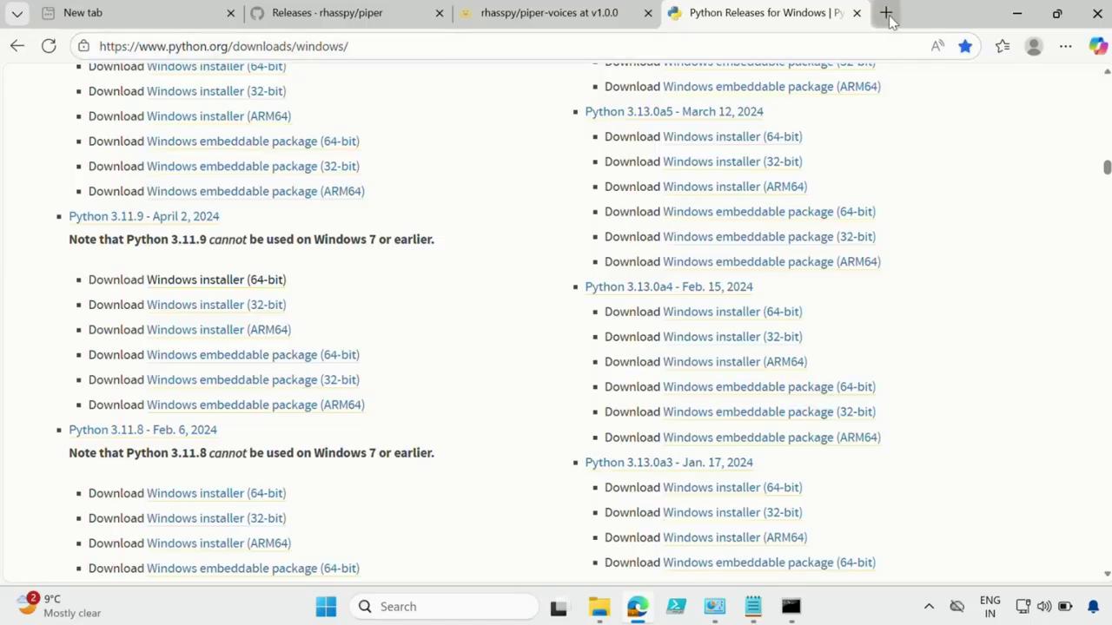
pyautogui.click(884, 13)
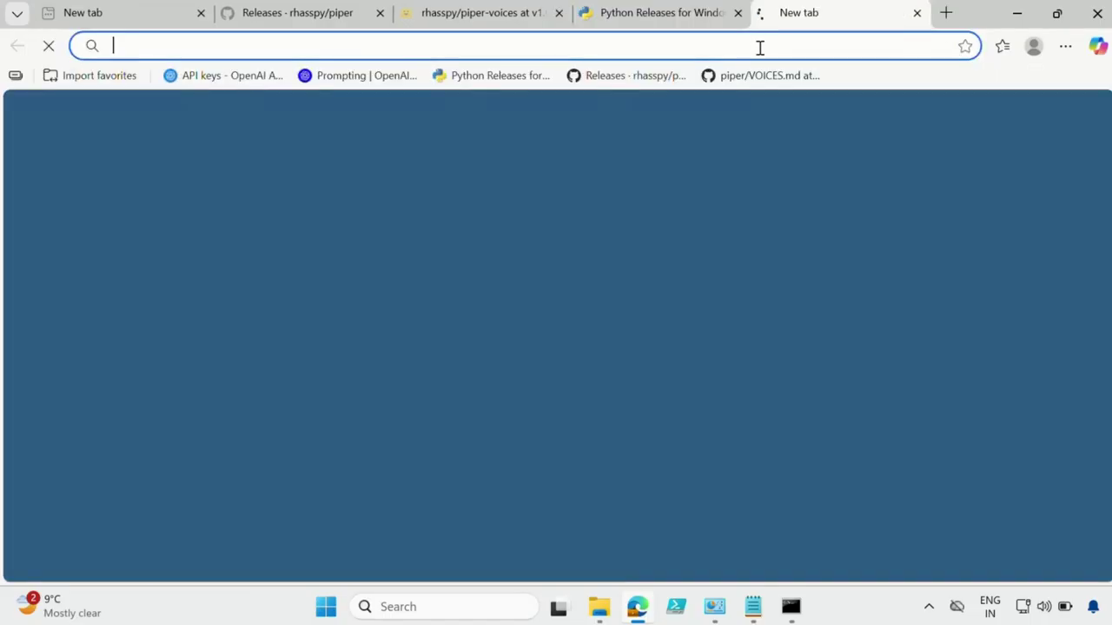
pyautogui.hotkey('ctrl', 'v')
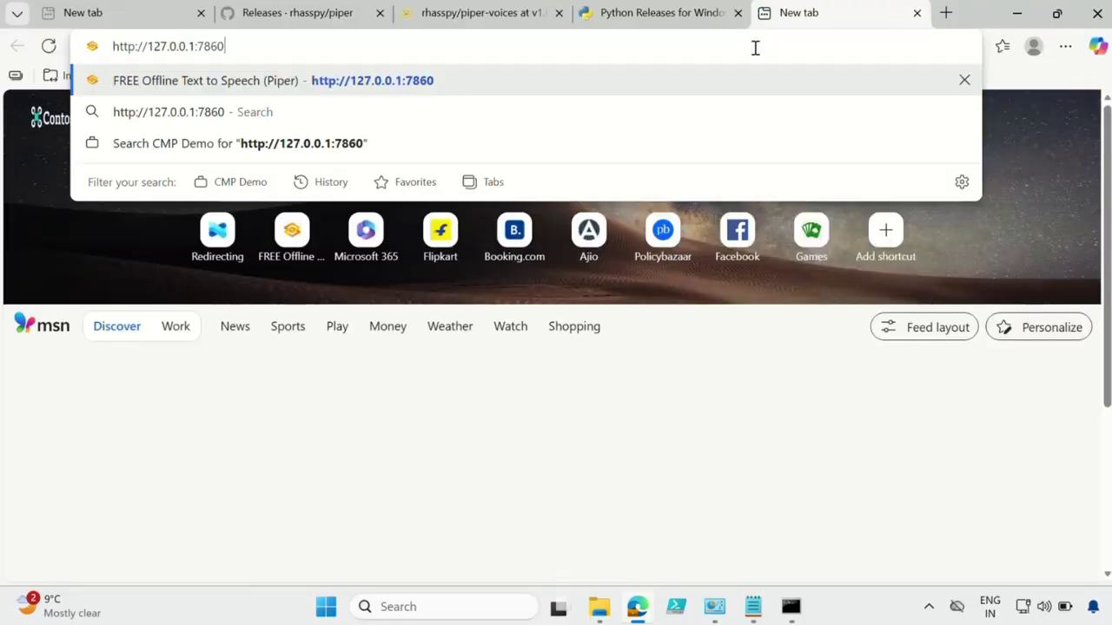
pyautogui.press('Return')
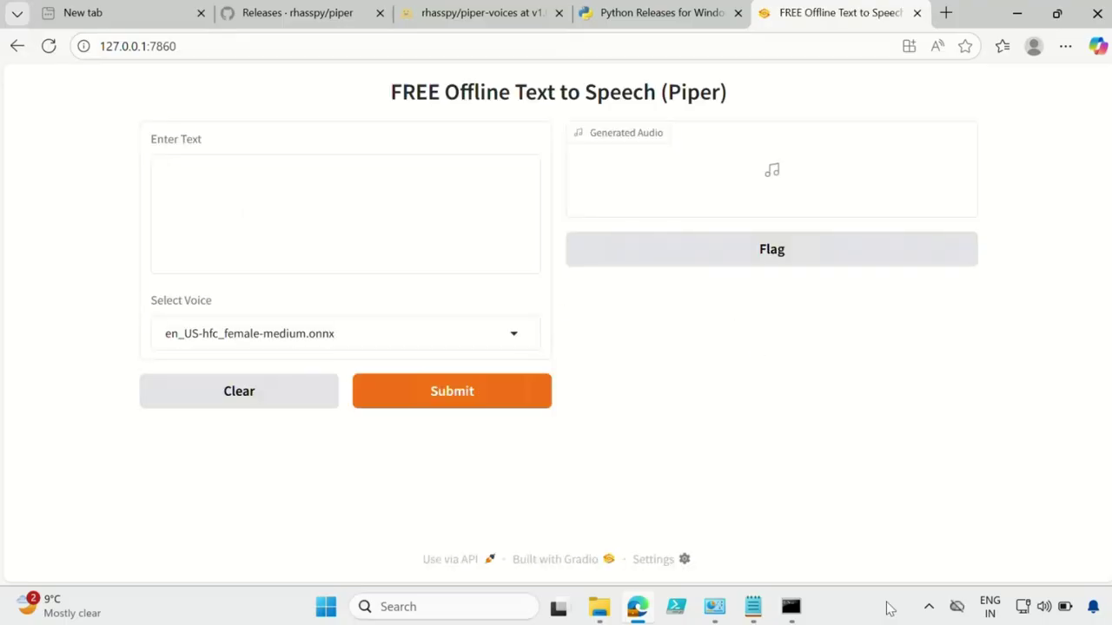
# Copy the four-line English Version sample text from STEP 9 of the setup notes in Notepad
pyautogui.click(752, 606)
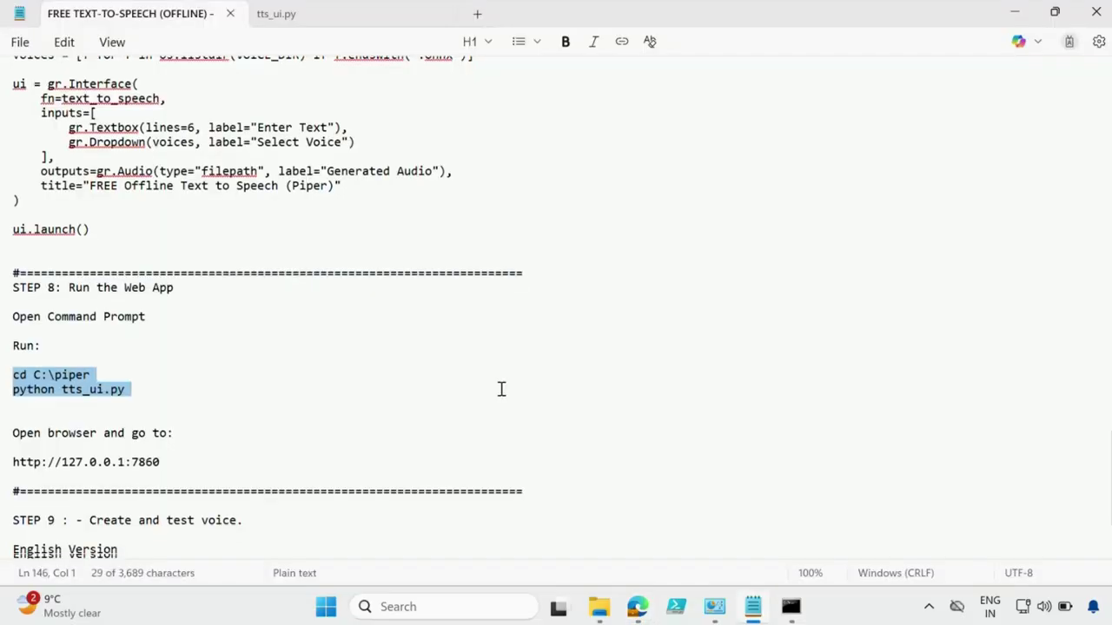
pyautogui.scroll(-2, 501, 389)
pyautogui.moveTo(415, 528); pyautogui.dragTo(9, 476)
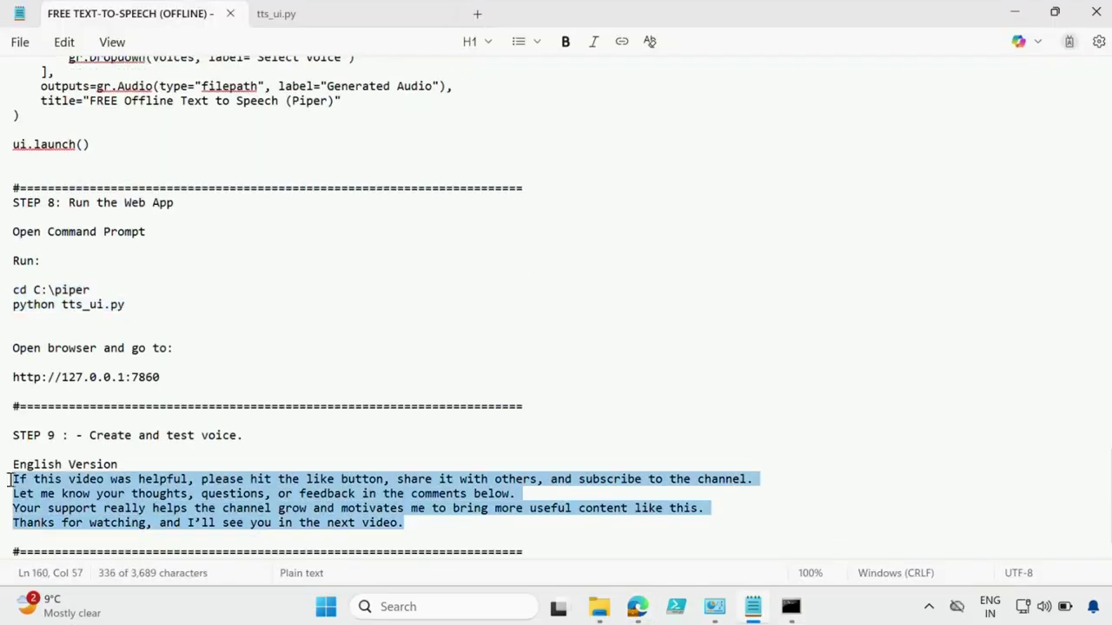
pyautogui.rightClick(84, 494)
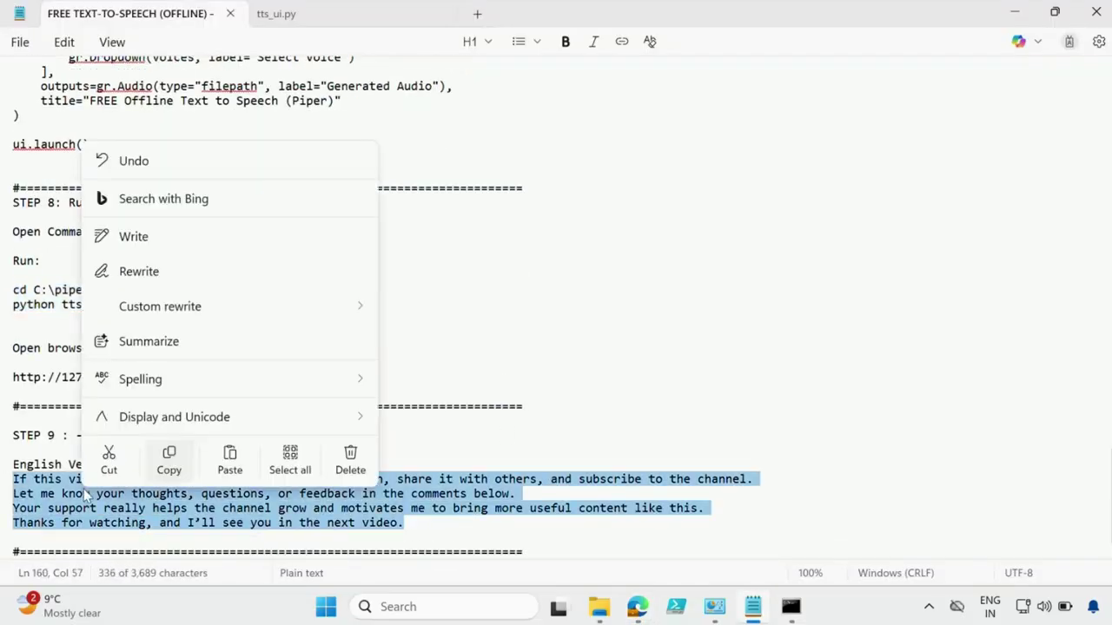
pyautogui.click(168, 461)
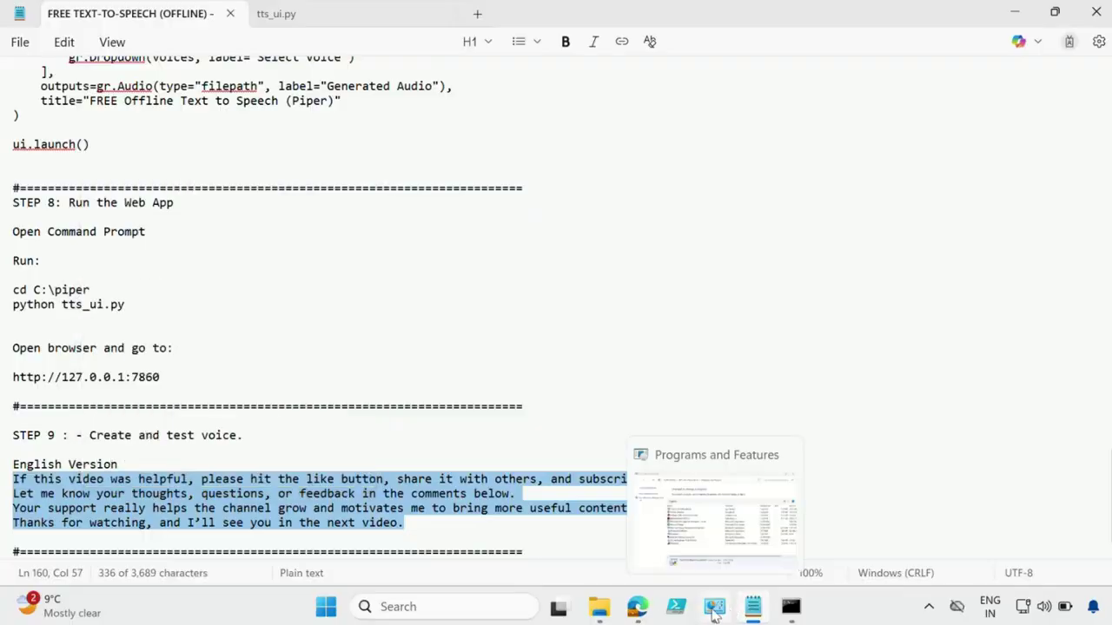
# Generate speech from the copied sample text in the Piper web page in Edge with the en_US-hfc_female-medium.onnx voice and download the audio
pyautogui.click(637, 606)
pyautogui.click(200, 194)
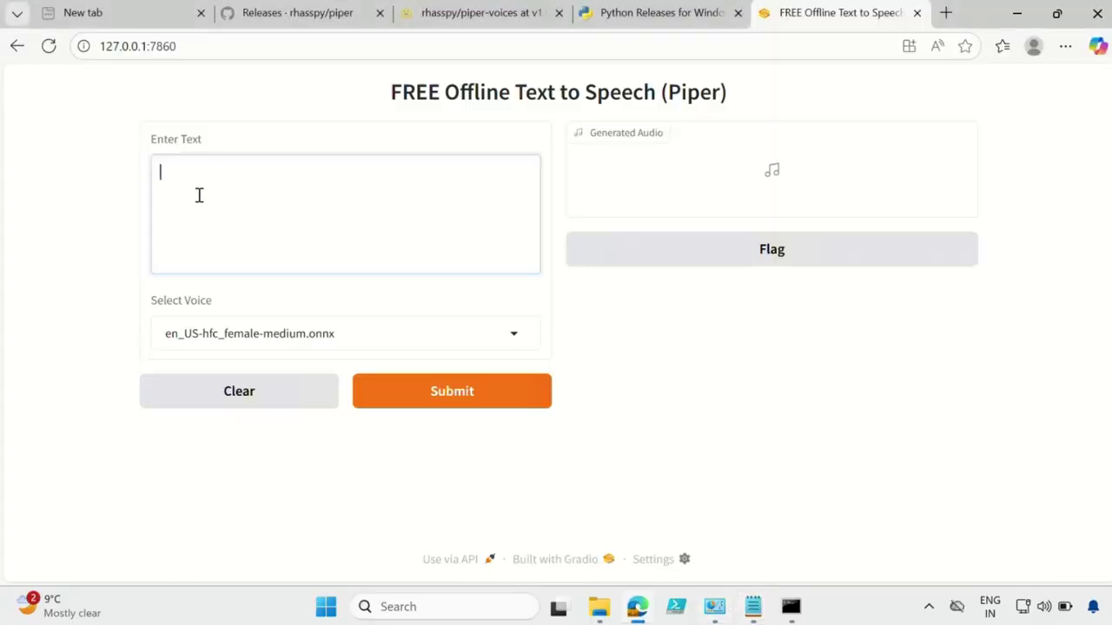
pyautogui.hotkey('ctrl', 'v')
pyautogui.click(460, 352)
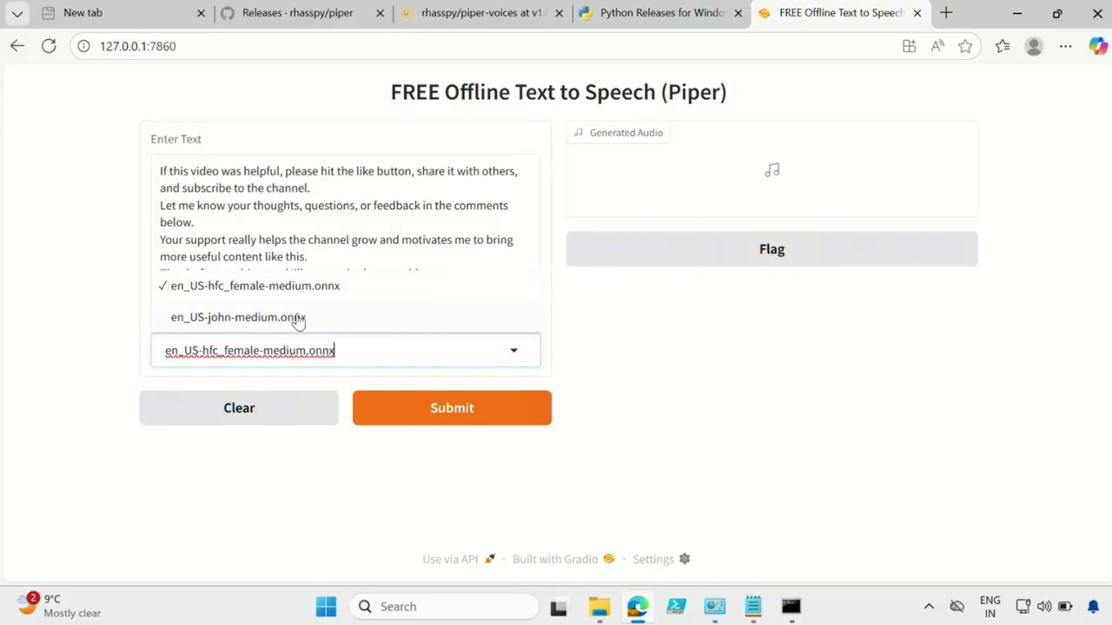
pyautogui.click(445, 417)
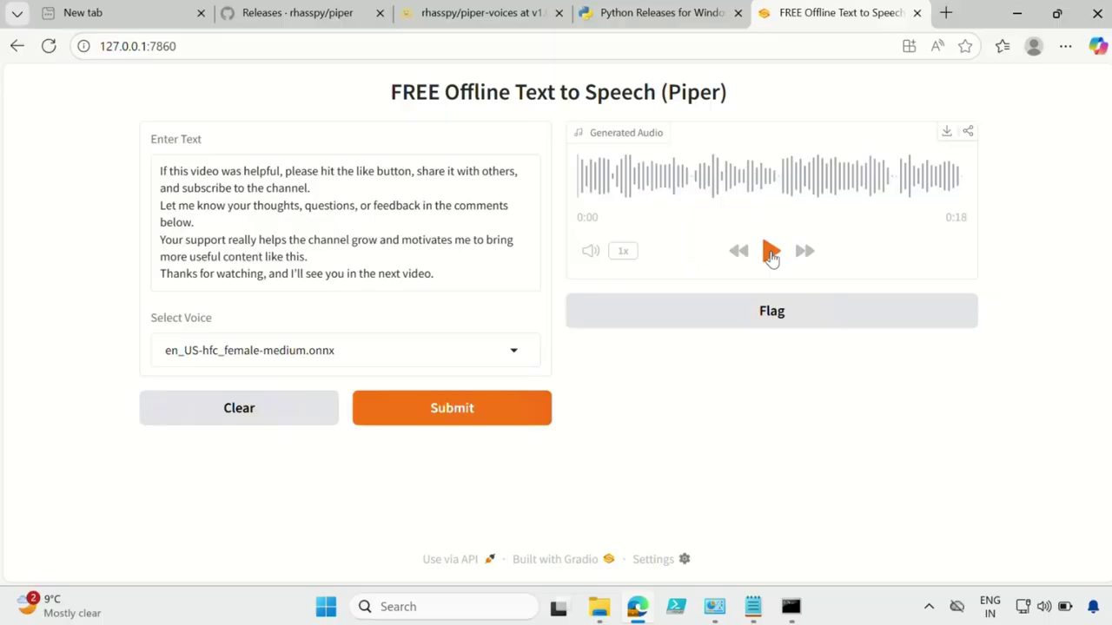
pyautogui.click(946, 136)
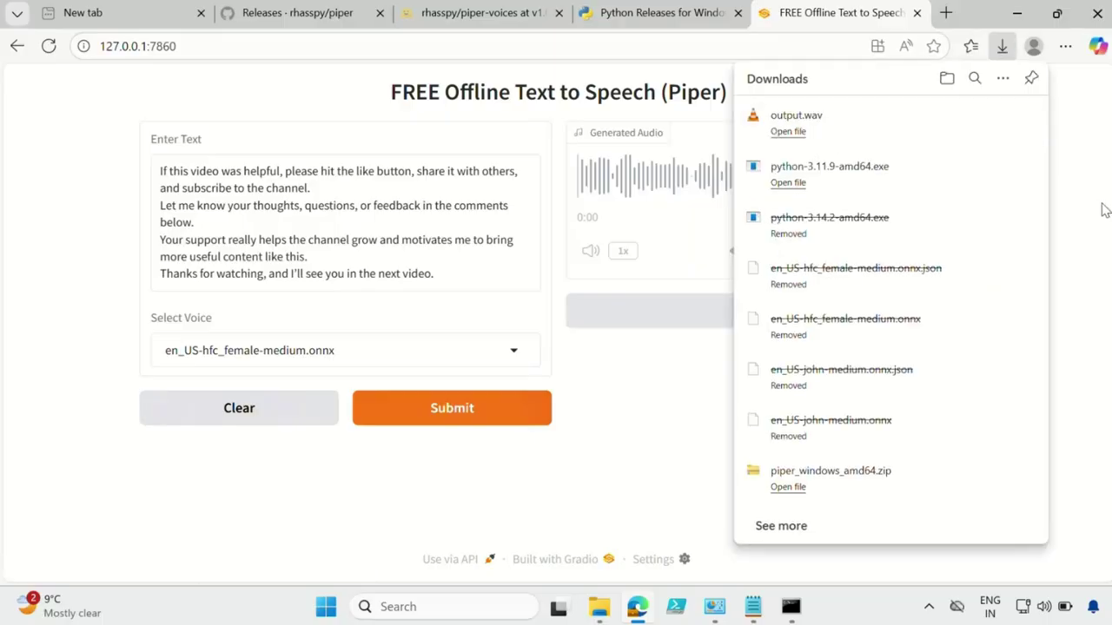
# Change the voice to en_US-john-medium.onnx, generate the speech again from the same text and download the audio
pyautogui.click(514, 351)
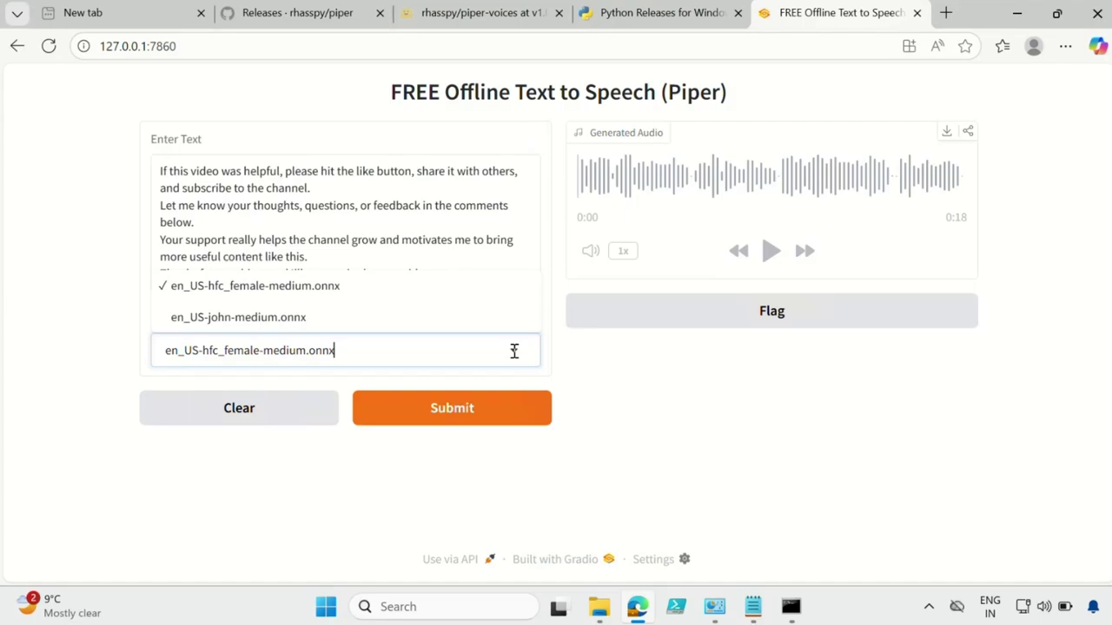
pyautogui.click(248, 319)
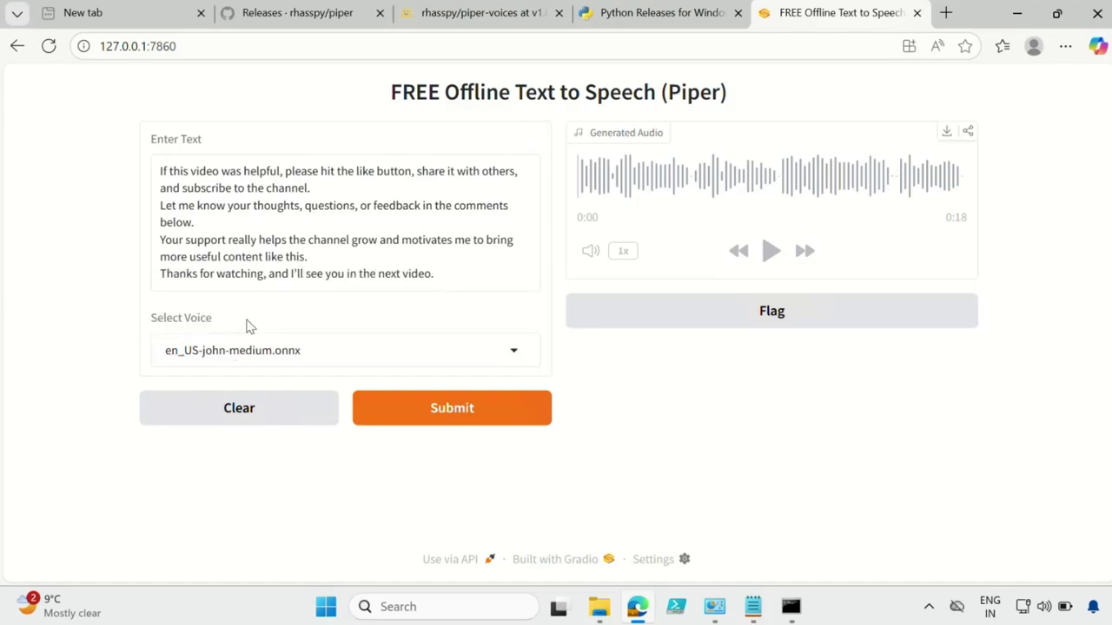
pyautogui.click(441, 420)
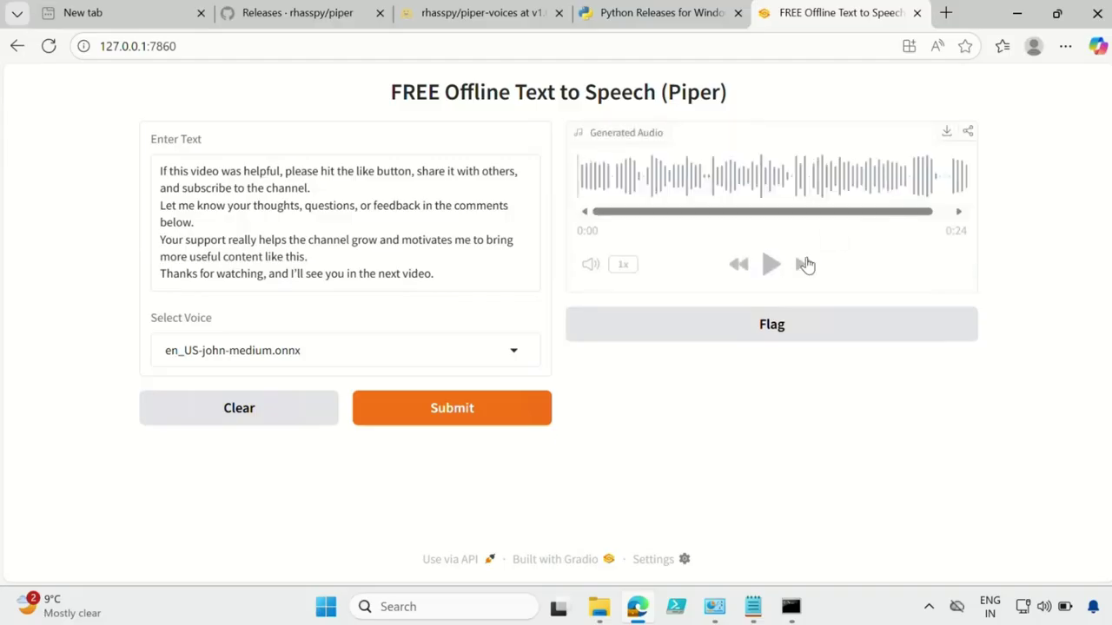
pyautogui.click(946, 131)
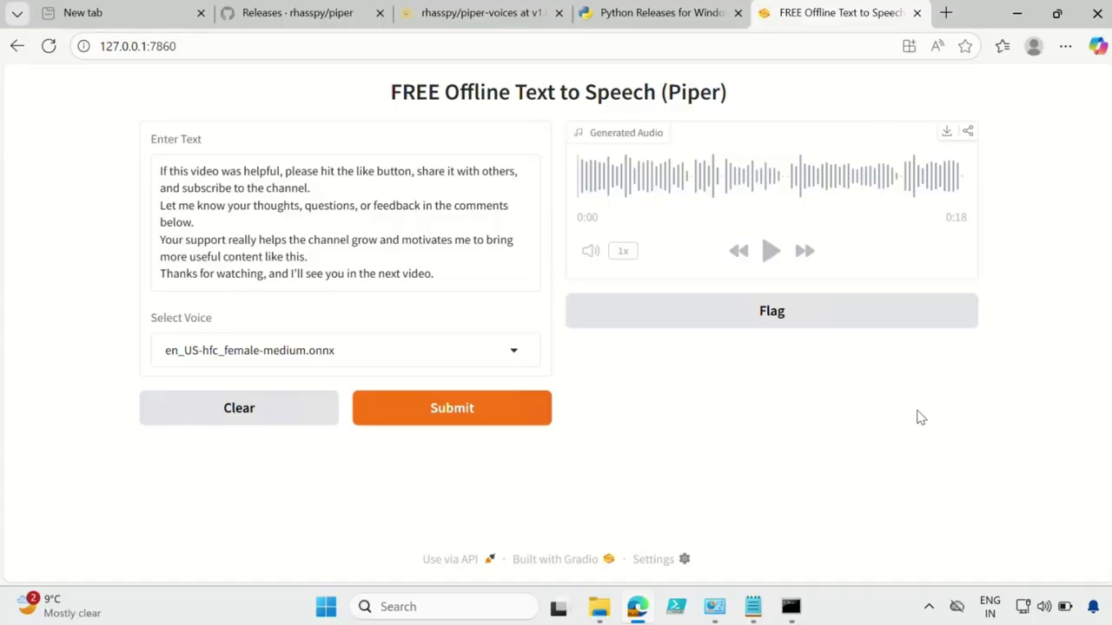
# Close the Command Prompt running tts_ui.py, try to generate speech without it, and close the web UI's browser tab
pyautogui.click(799, 612)
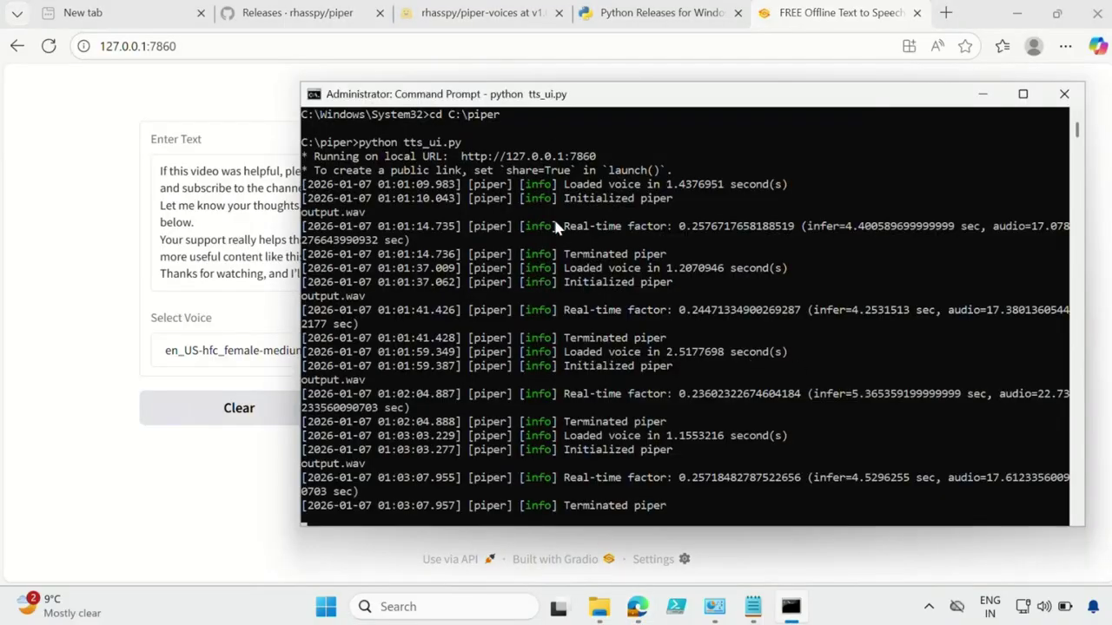
pyautogui.click(1061, 99)
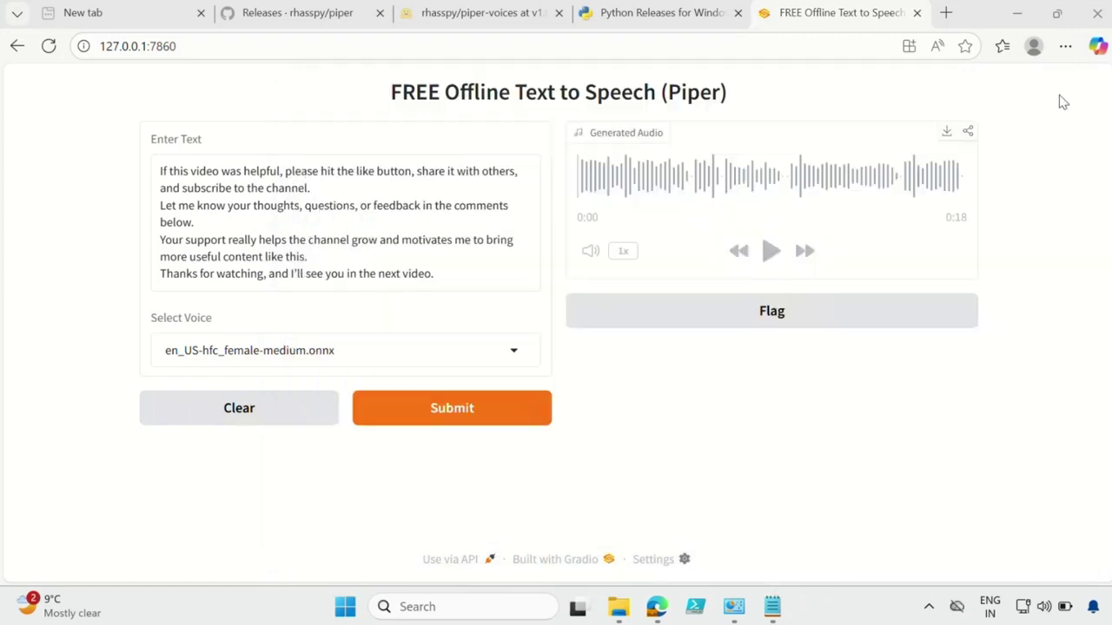
pyautogui.click(463, 414)
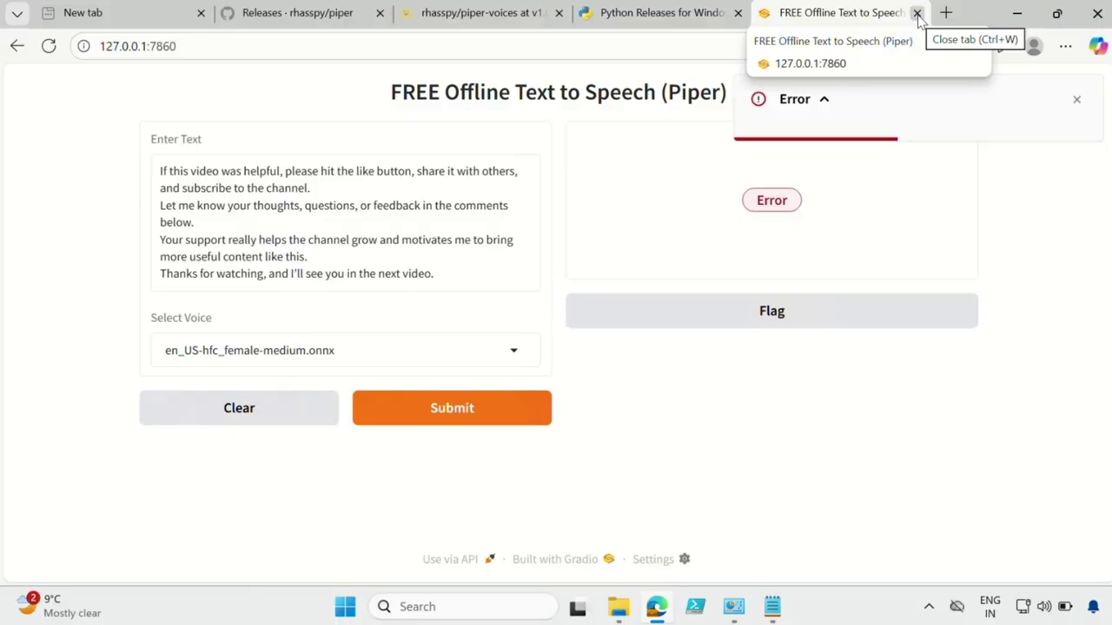
pyautogui.click(917, 13)
# Search Windows for cmd and open a new Command Prompt as administrator, allowing it to make changes
pyautogui.click(476, 606)
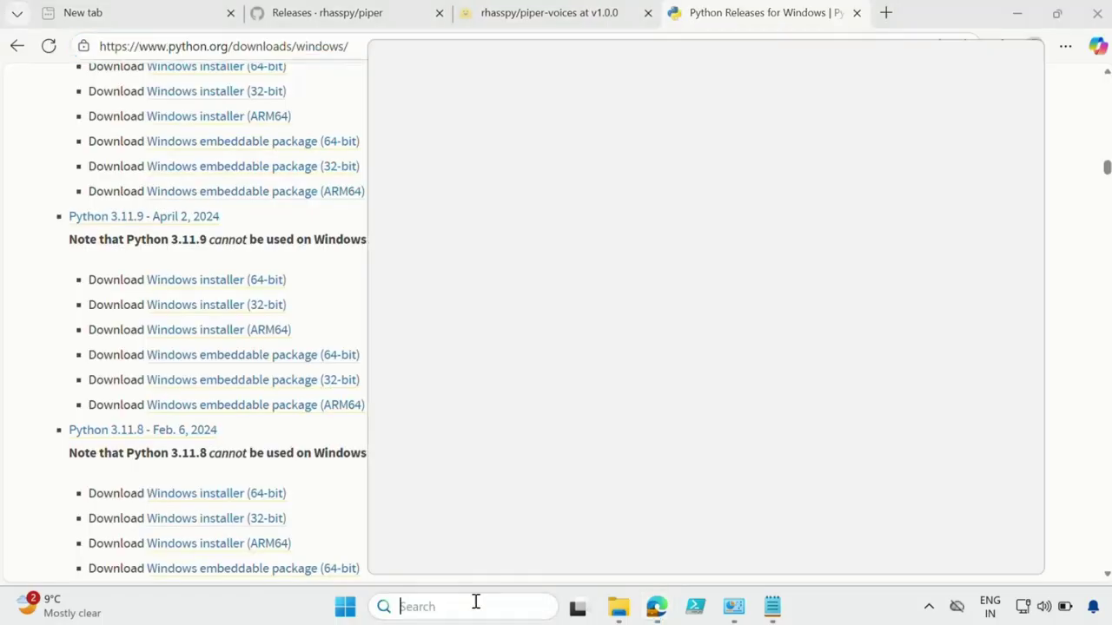
pyautogui.write('cmd')
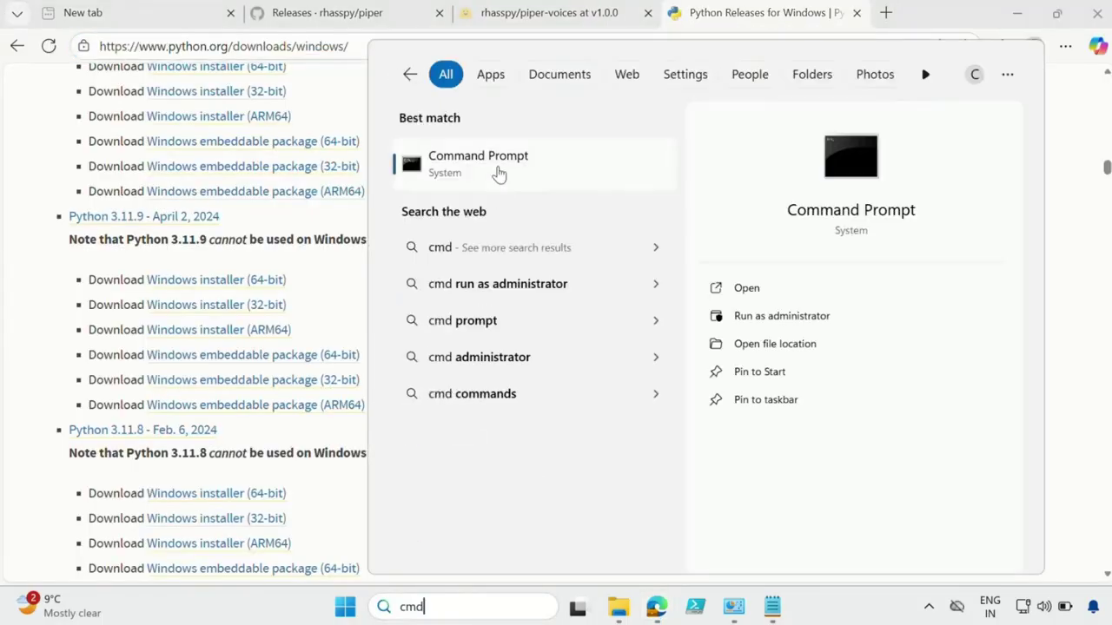
pyautogui.rightClick(498, 171)
pyautogui.click(547, 185)
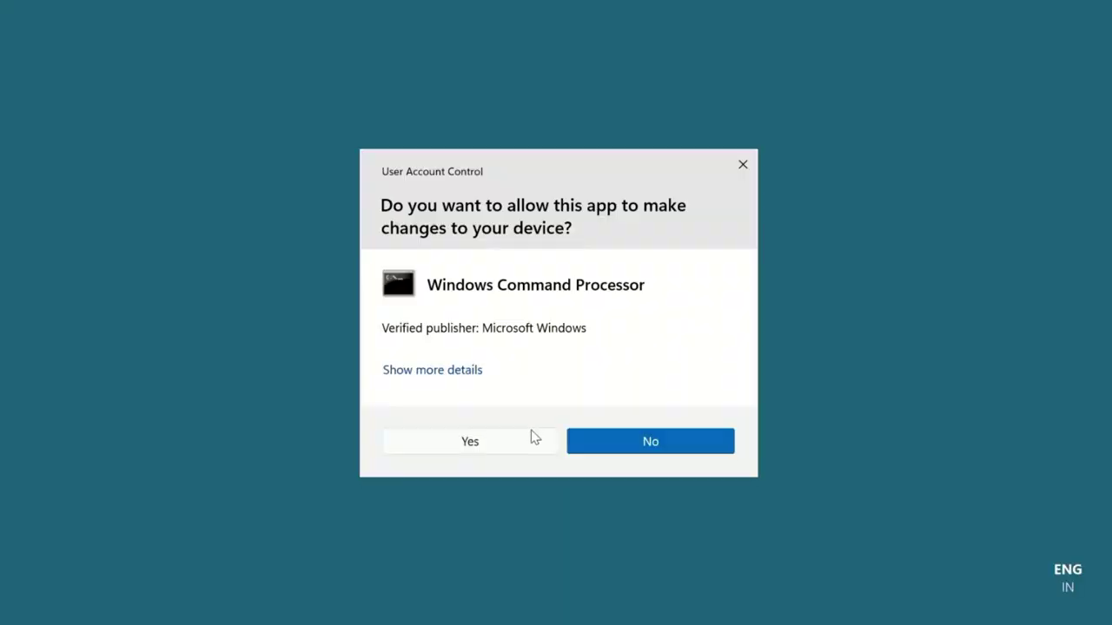
pyautogui.click(533, 439)
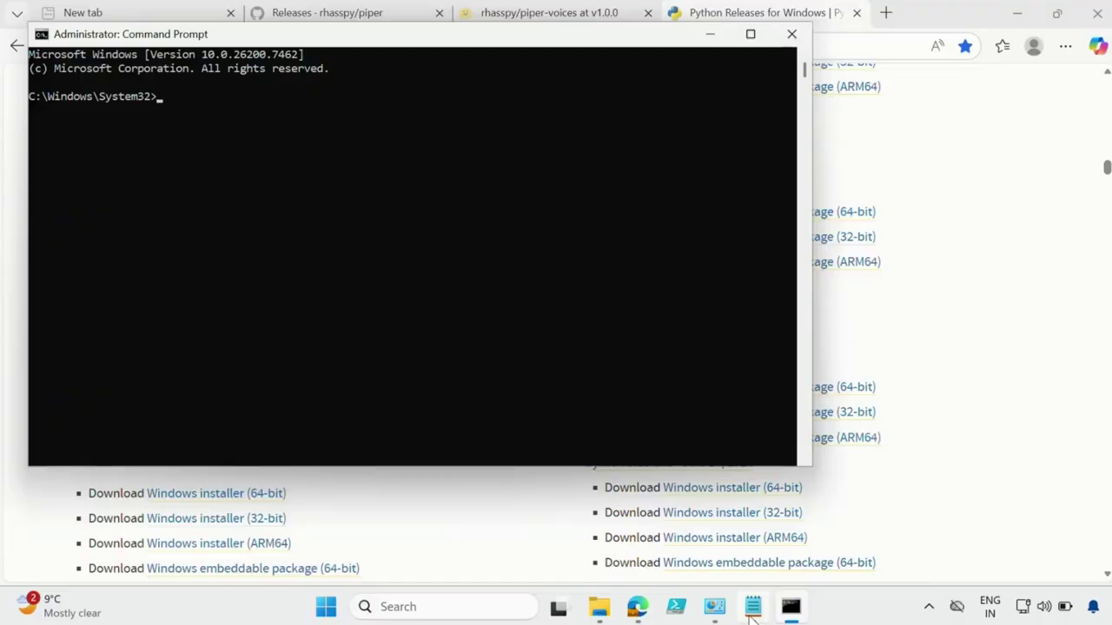
# Copy the commands cd C:\piper and python tts_ui.py from STEP 8 of the Notepad notes and run them in the Command Prompt
pyautogui.click(753, 608)
pyautogui.moveTo(129, 315); pyautogui.dragTo(12, 298)
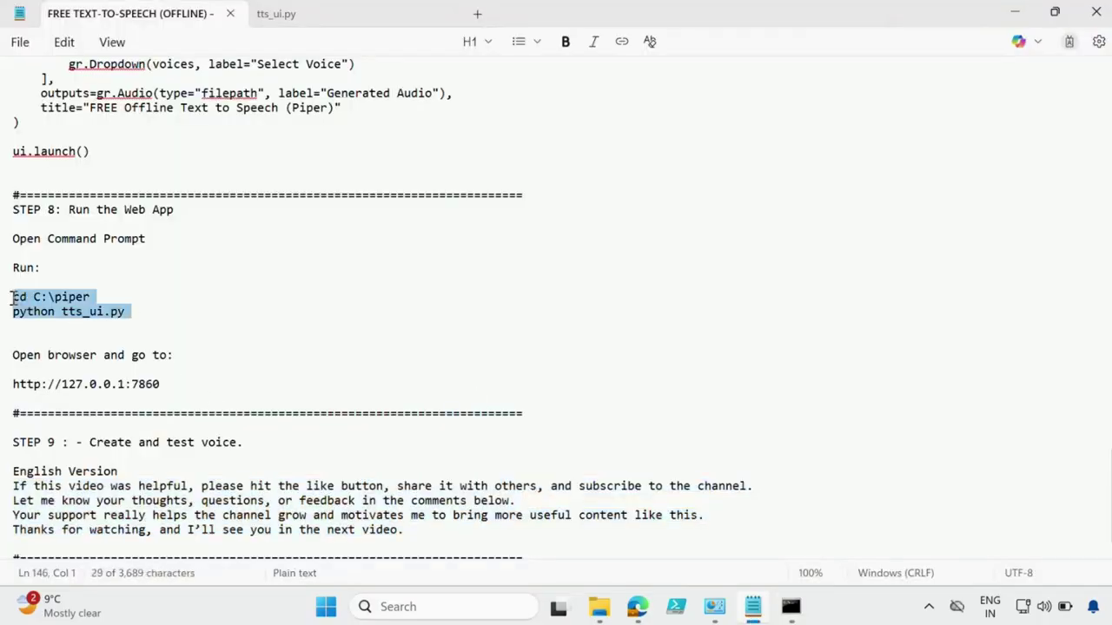
pyautogui.rightClick(56, 311)
pyautogui.click(138, 320)
pyautogui.click(793, 607)
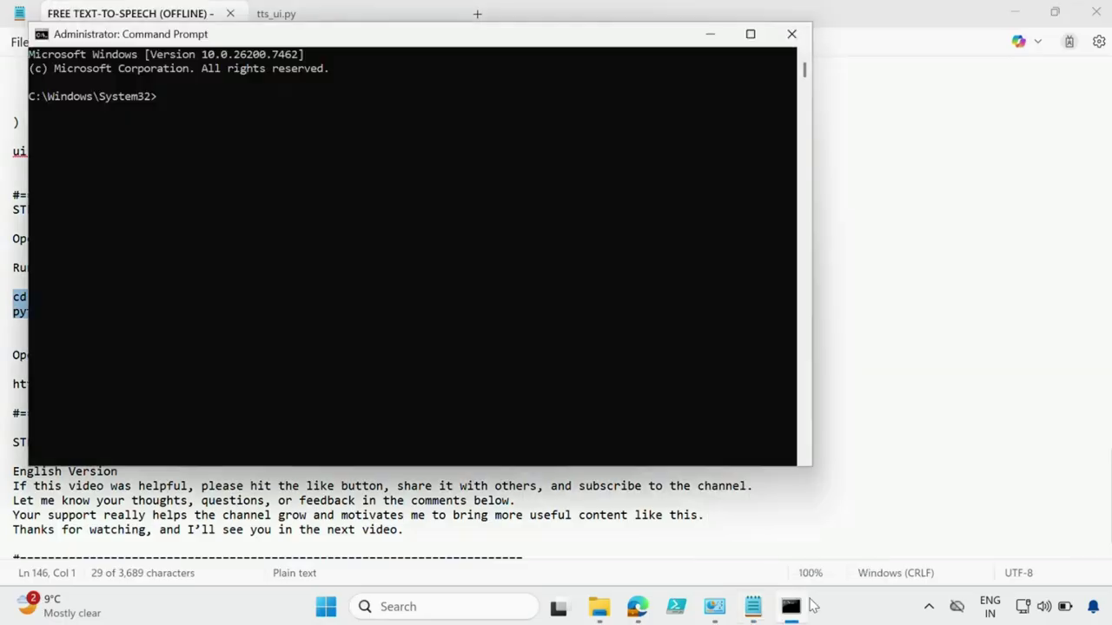
pyautogui.rightClick(399, 264)
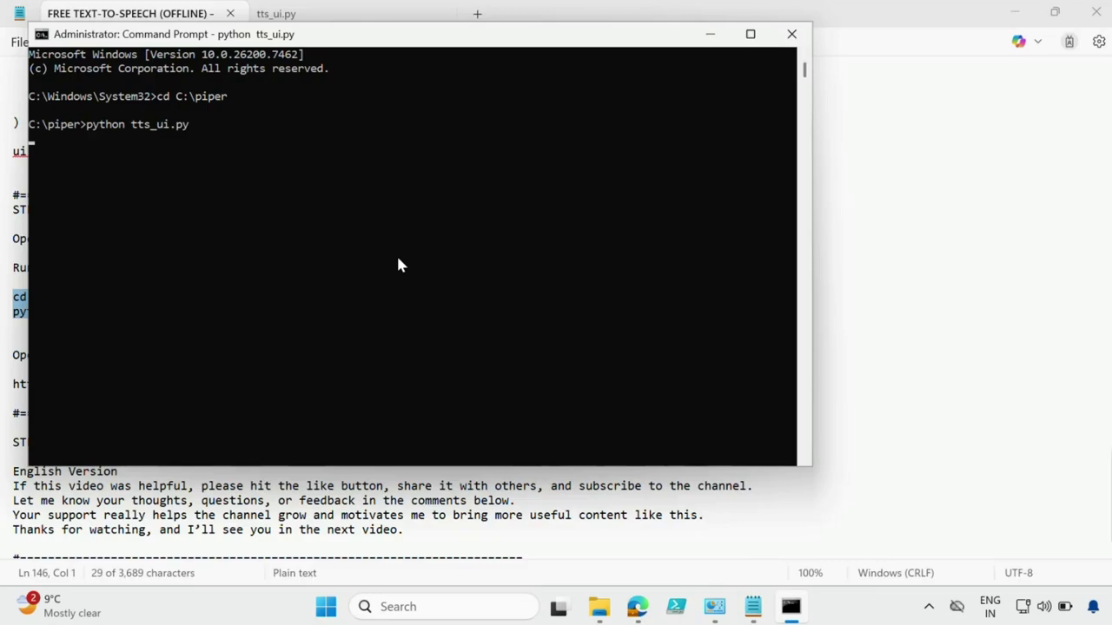
pyautogui.moveTo(191, 145); pyautogui.dragTo(323, 146)
pyautogui.rightClick(291, 149)
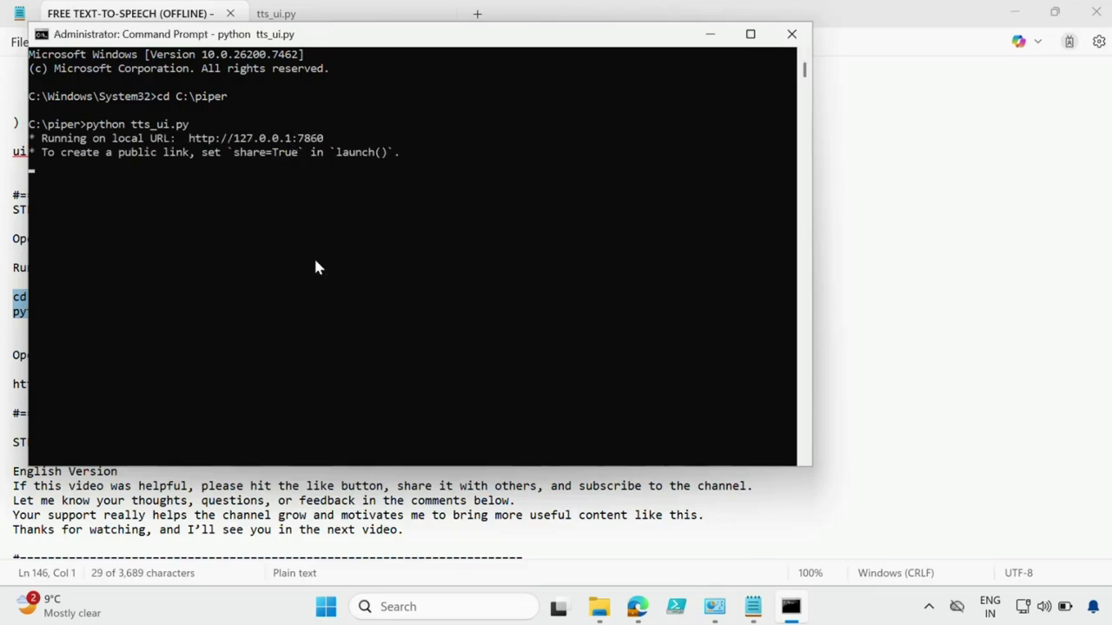
pyautogui.click(638, 608)
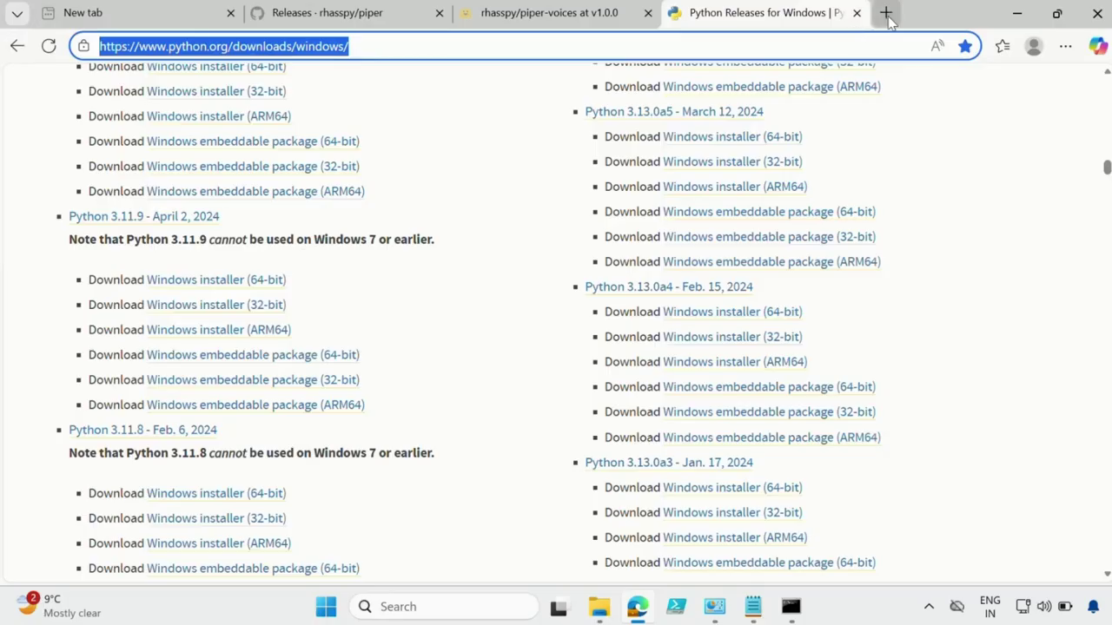
pyautogui.click(886, 12)
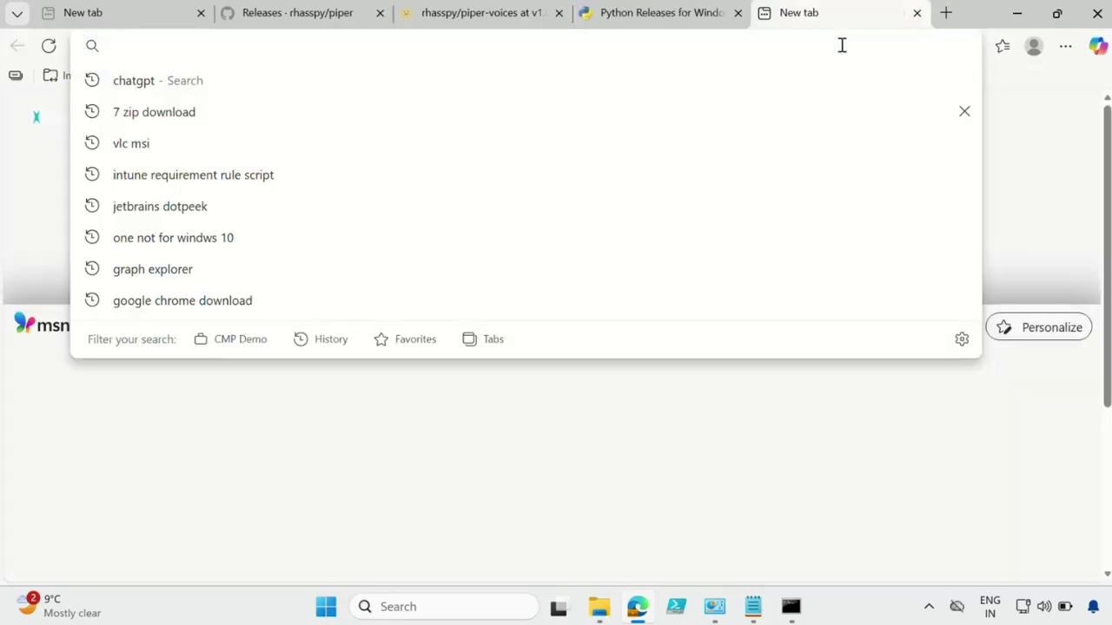
pyautogui.hotkey('ctrl', 'v')
pyautogui.press('Return')
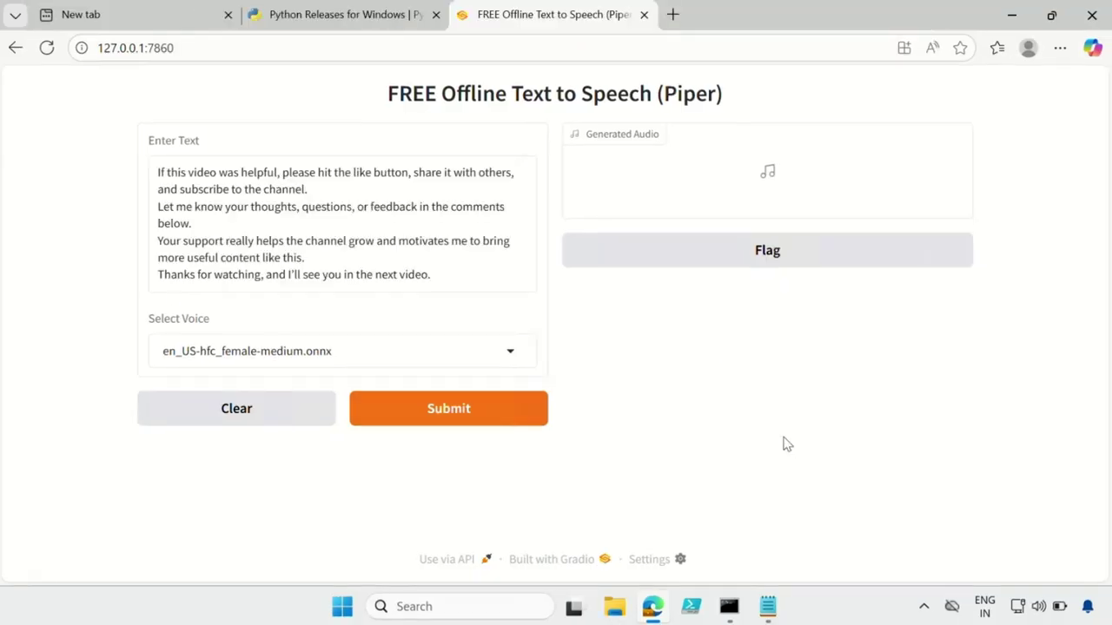
# Check the choices under Select Voice, and open the C:\piper\voices folder in File Explorer
pyautogui.click(504, 352)
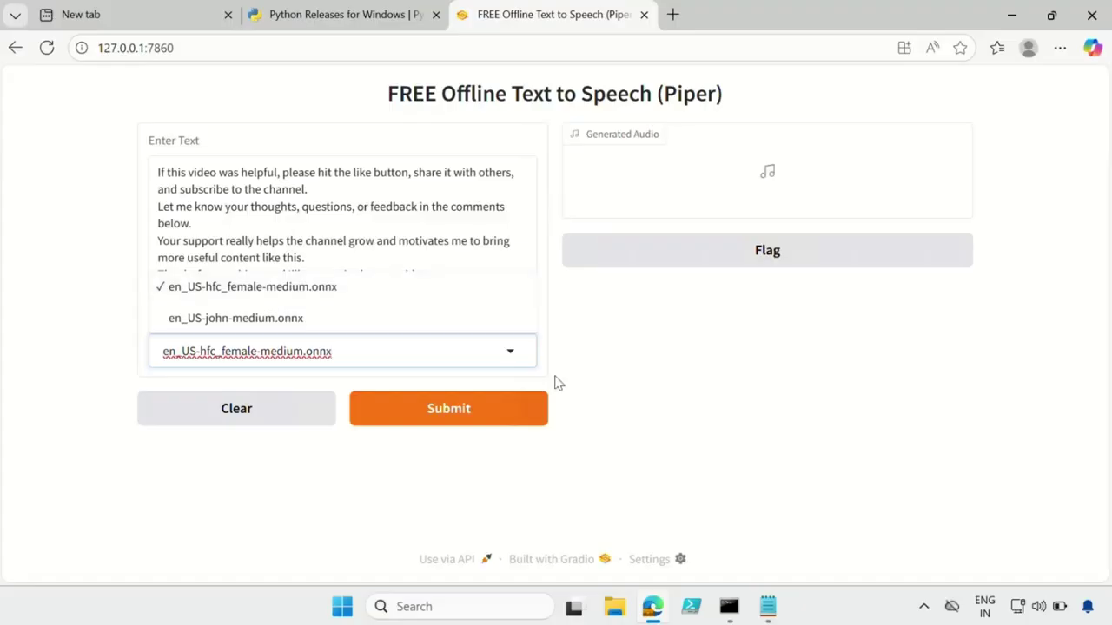
pyautogui.click(803, 406)
pyautogui.click(620, 608)
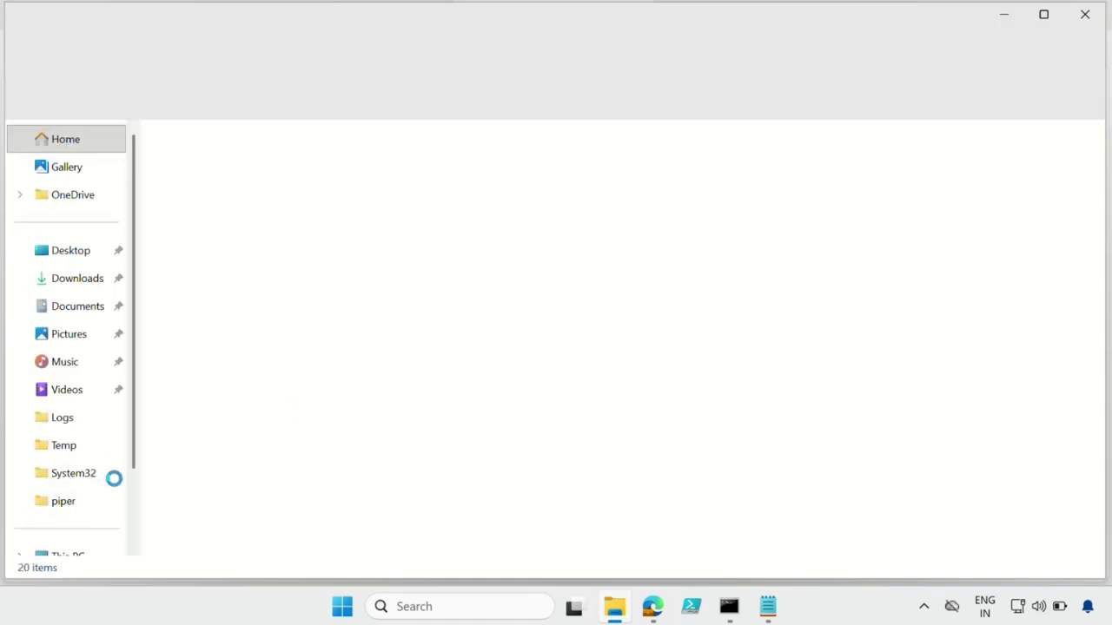
pyautogui.click(80, 503)
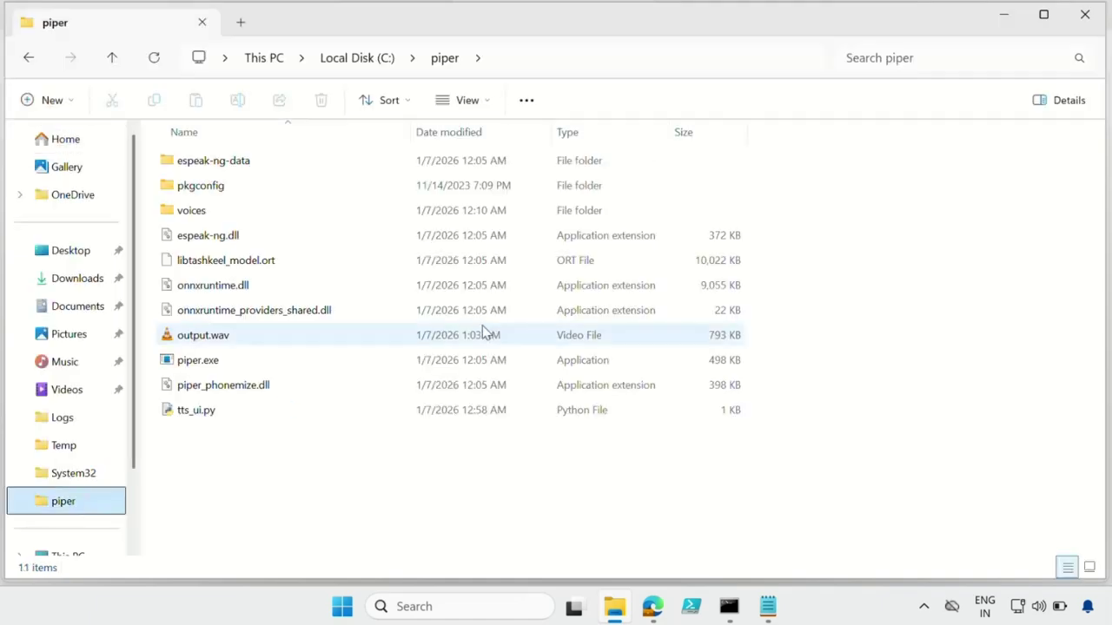
pyautogui.doubleClick(193, 219)
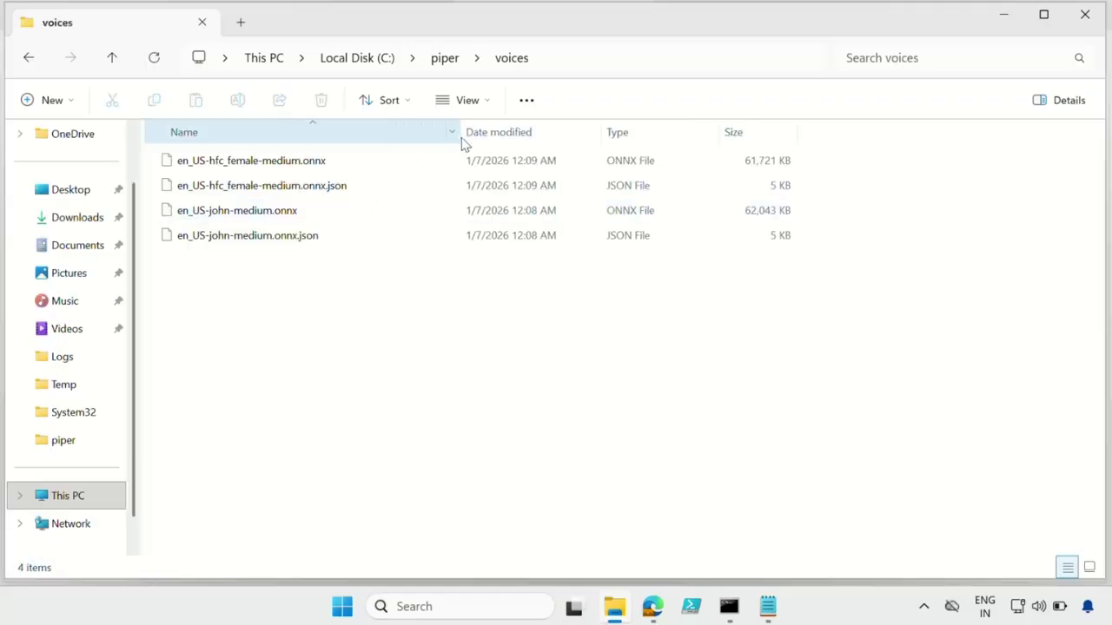
# Rename the voice model file en_US-hfc_female-medium.onnx to female.onnx
pyautogui.click(237, 165)
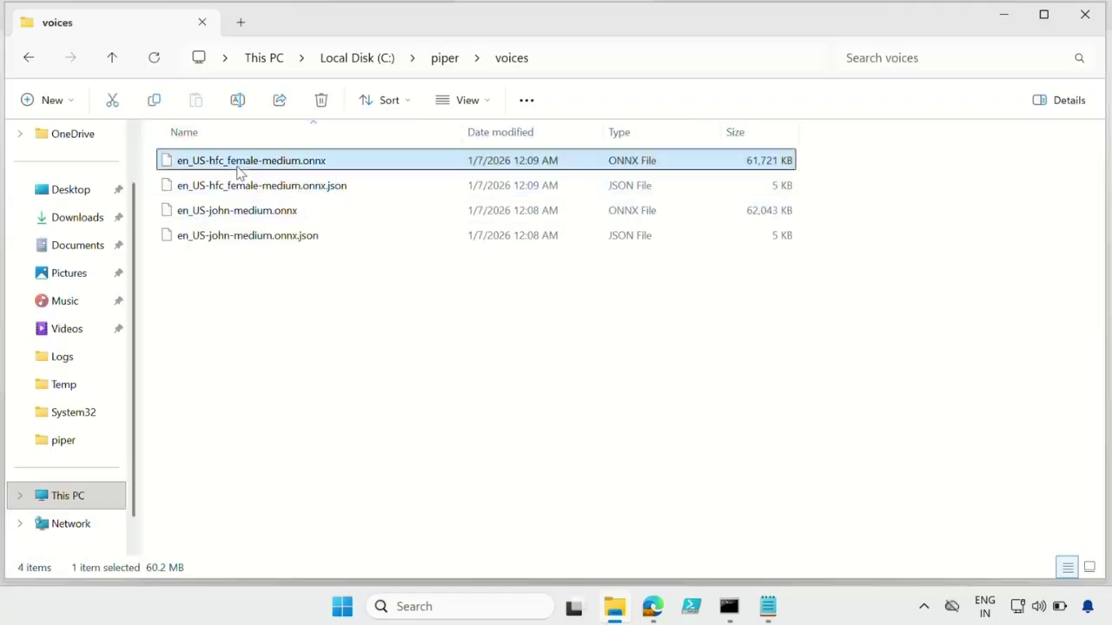
pyautogui.rightClick(237, 169)
pyautogui.click(380, 187)
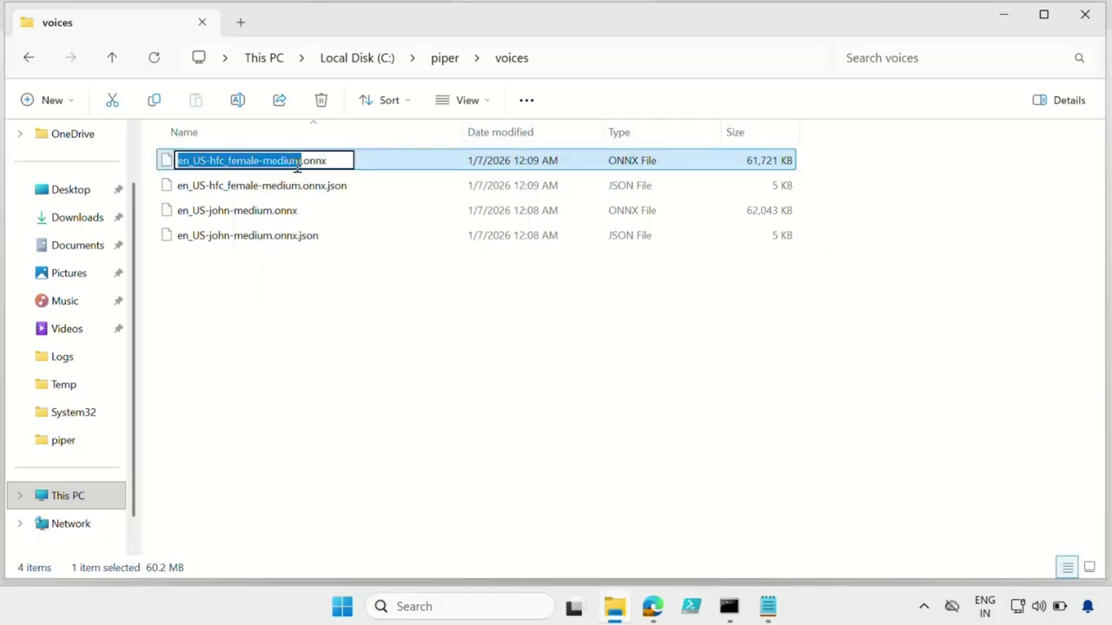
pyautogui.click(302, 161)
pyautogui.press('BackSpace')
pyautogui.press('BackSpace')
pyautogui.press('BackSpace')
pyautogui.press('BackSpace')
pyautogui.press('BackSpace')
pyautogui.press('BackSpace')
pyautogui.press('BackSpace')
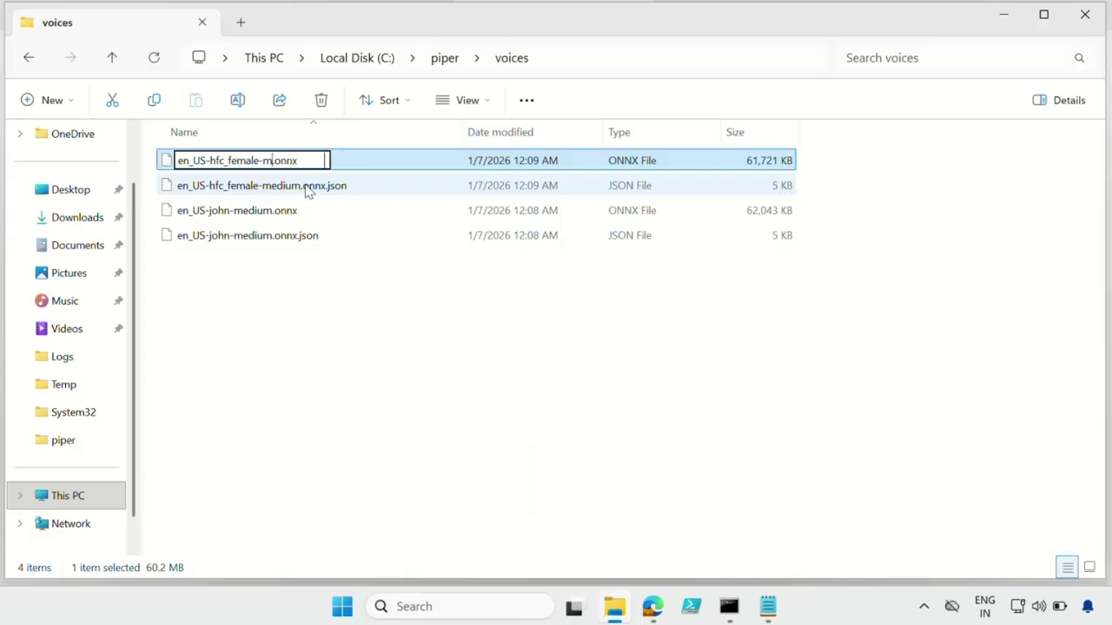
pyautogui.moveTo(230, 161); pyautogui.dragTo(176, 167)
pyautogui.press('BackSpace')
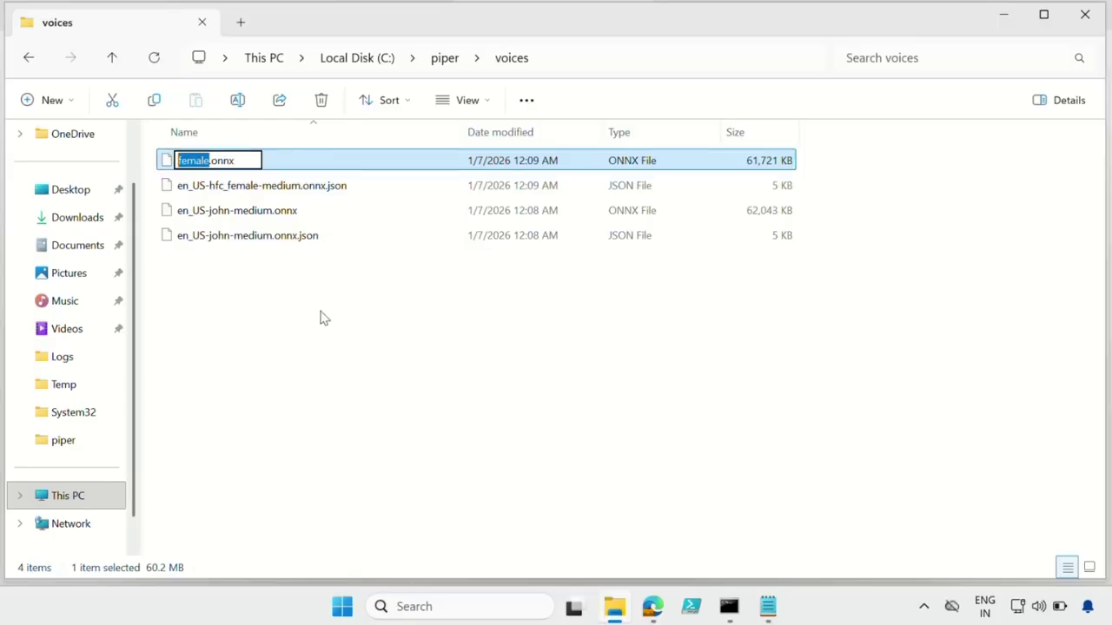
pyautogui.click(284, 198)
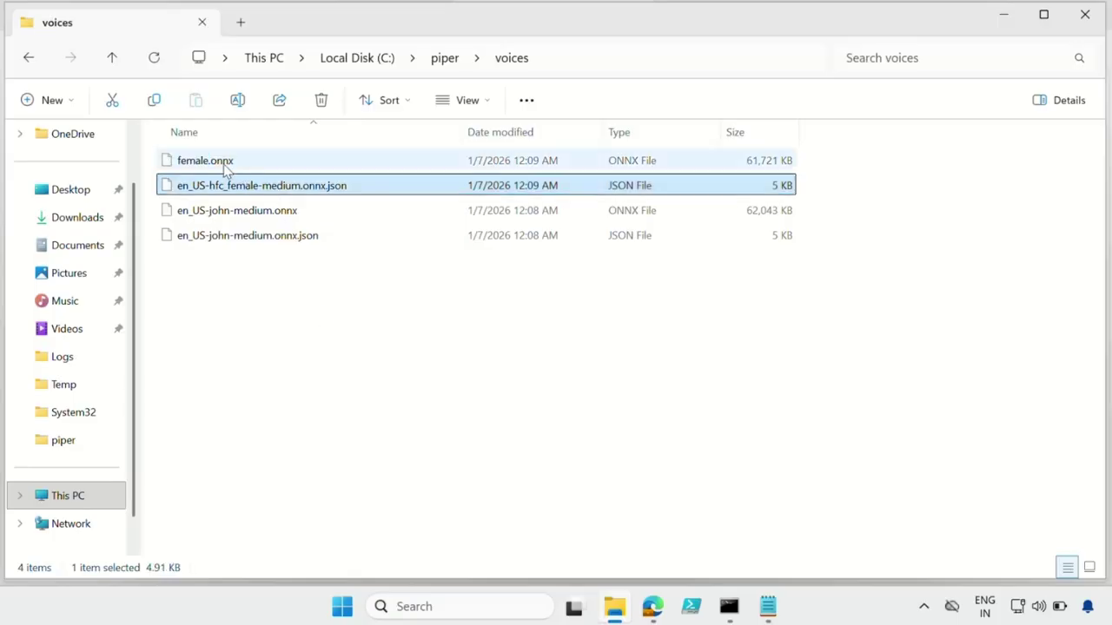
# Rename the voice config file en_US-hfc_female-medium.onnx.json to female.onnx.json
pyautogui.doubleClick(254, 187)
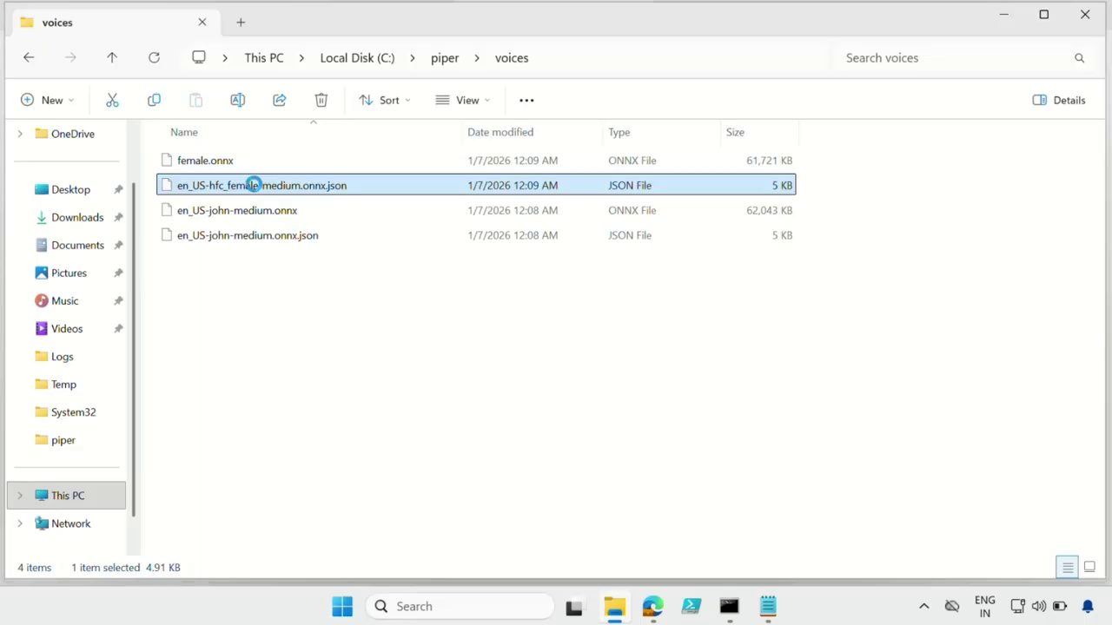
pyautogui.rightClick(255, 185)
pyautogui.click(309, 509)
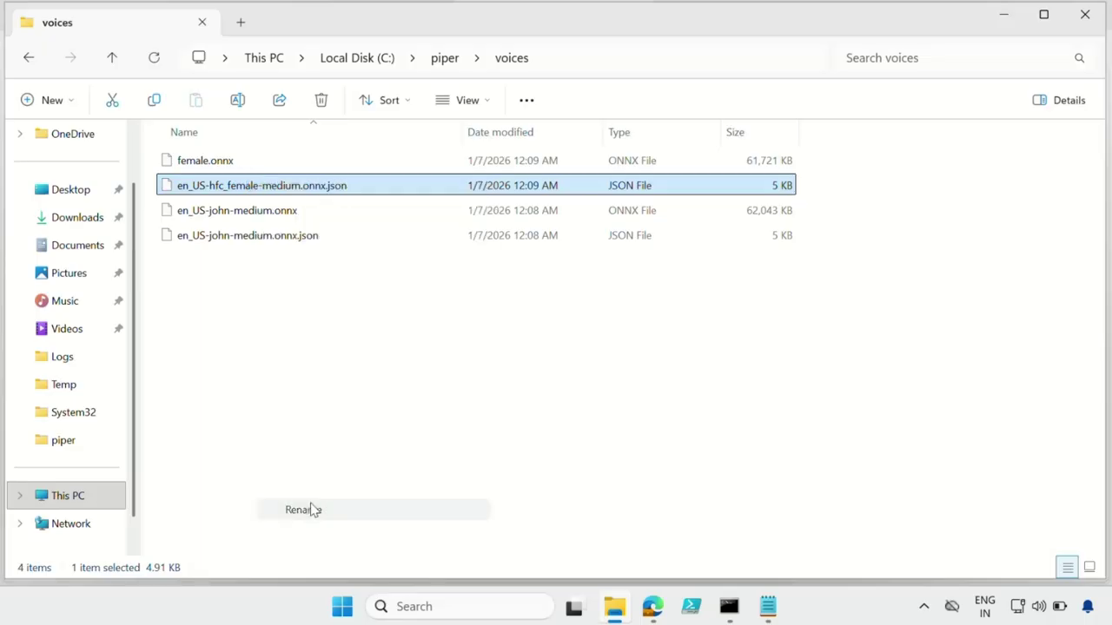
pyautogui.click(301, 187)
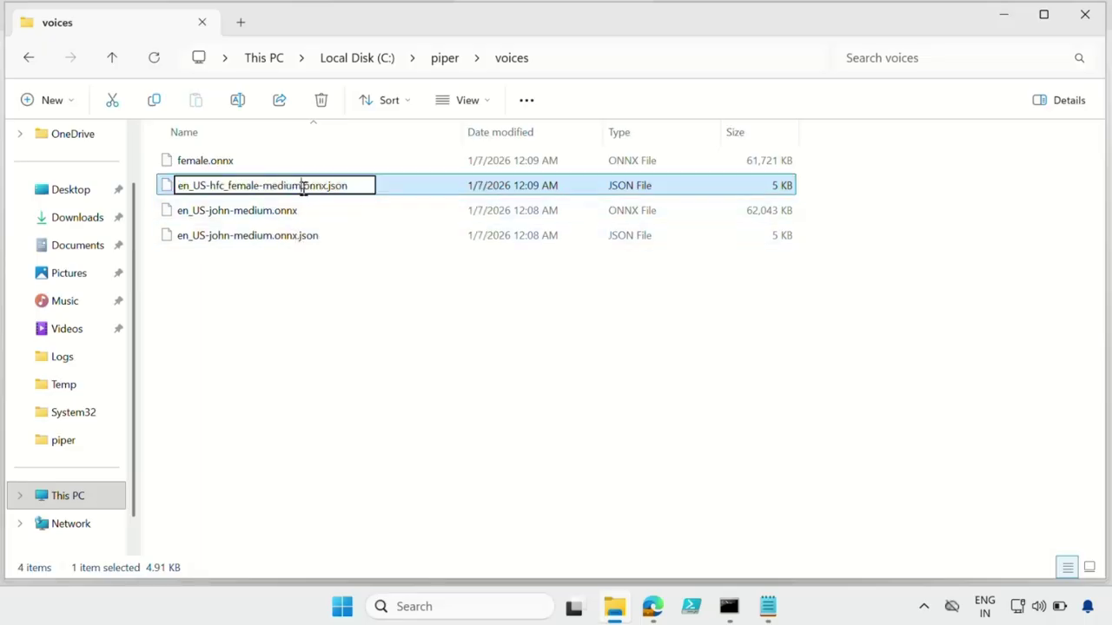
pyautogui.moveTo(301, 185); pyautogui.dragTo(169, 192)
pyautogui.write('female')
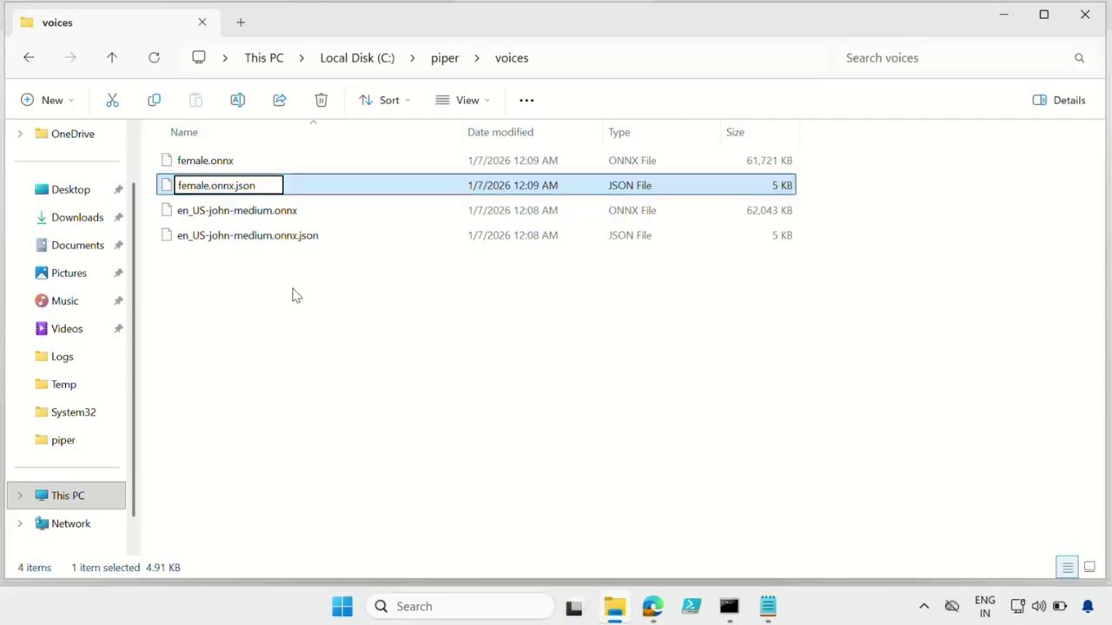
pyautogui.click(252, 246)
# Rename the voice model file en_US-john-medium.onnx to Male.onnx
pyautogui.click(254, 219)
pyautogui.rightClick(257, 222)
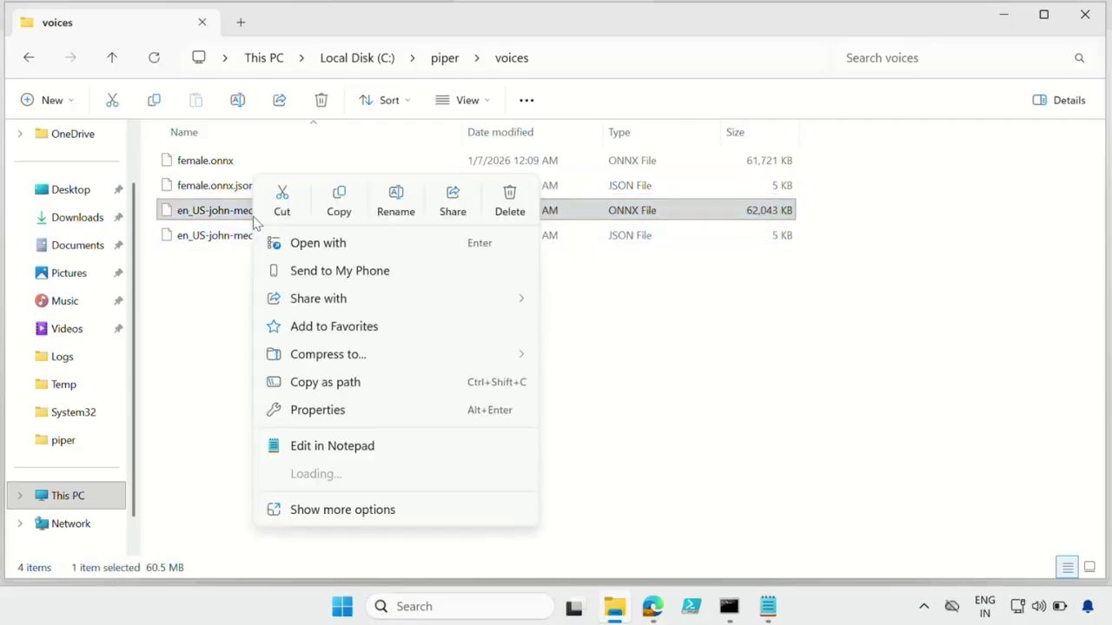
pyautogui.click(393, 209)
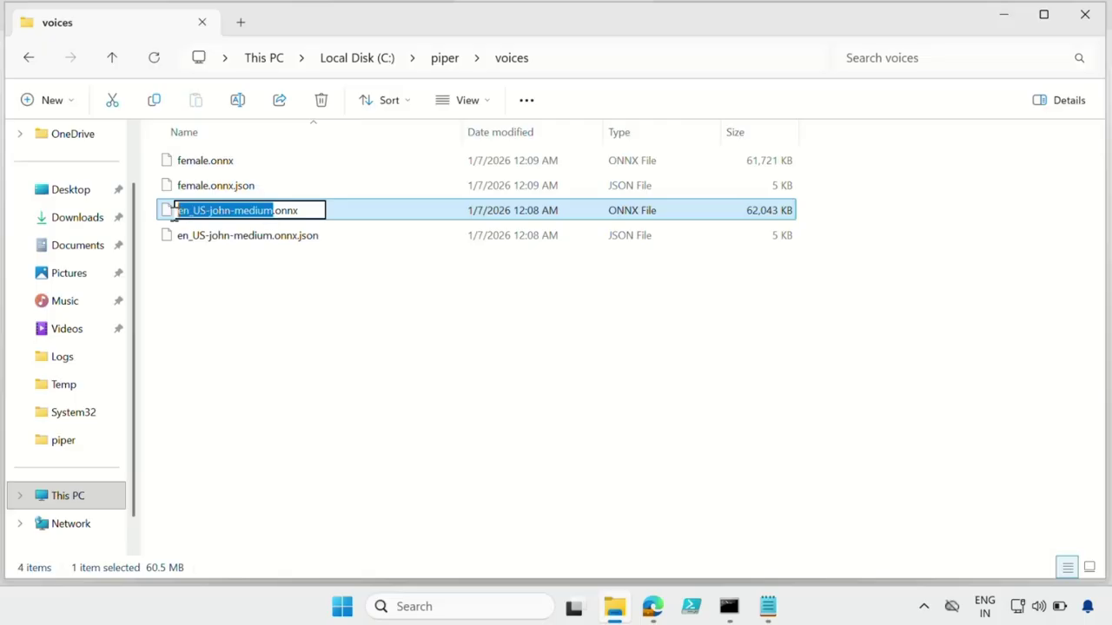
pyautogui.write('female')
pyautogui.moveTo(190, 211); pyautogui.dragTo(158, 217)
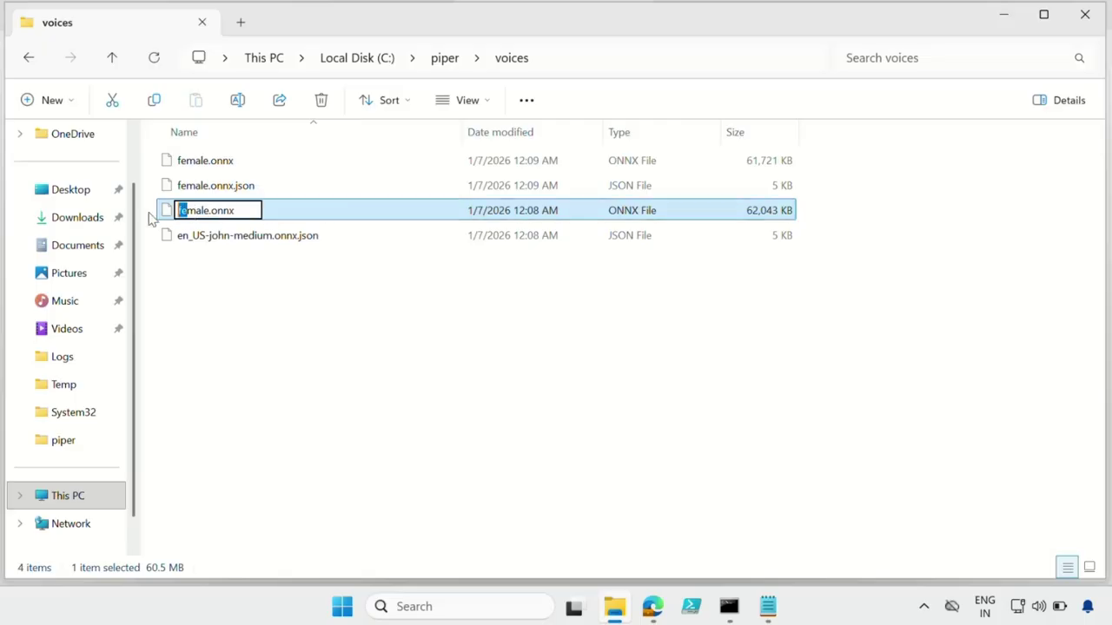
pyautogui.press('BackSpace')
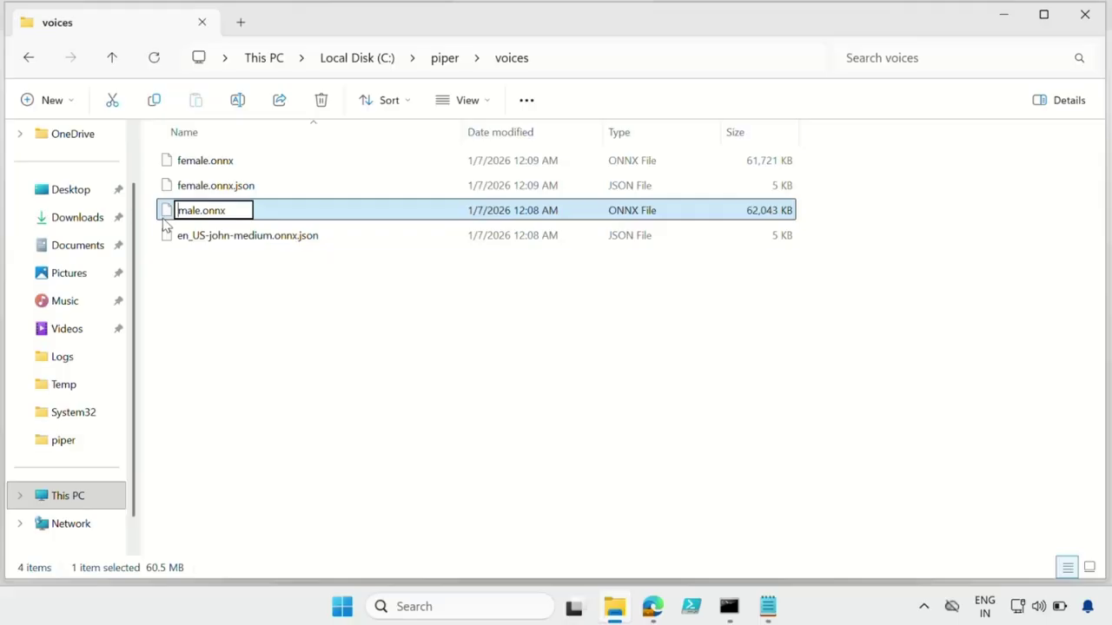
pyautogui.press('Delete')
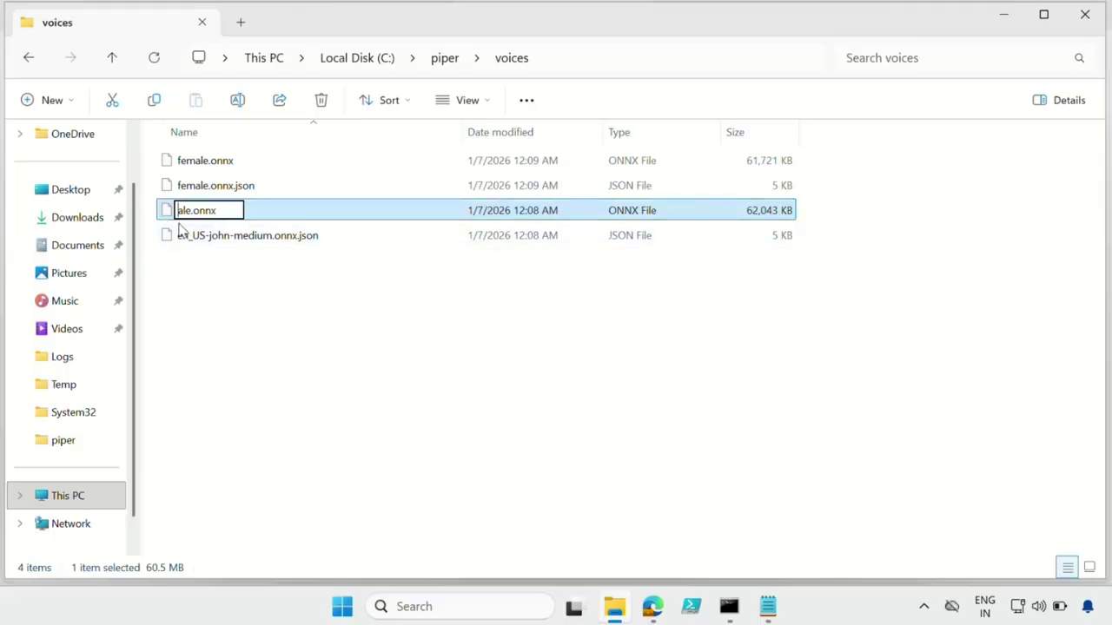
pyautogui.write('M')
pyautogui.moveTo(202, 213); pyautogui.dragTo(167, 218)
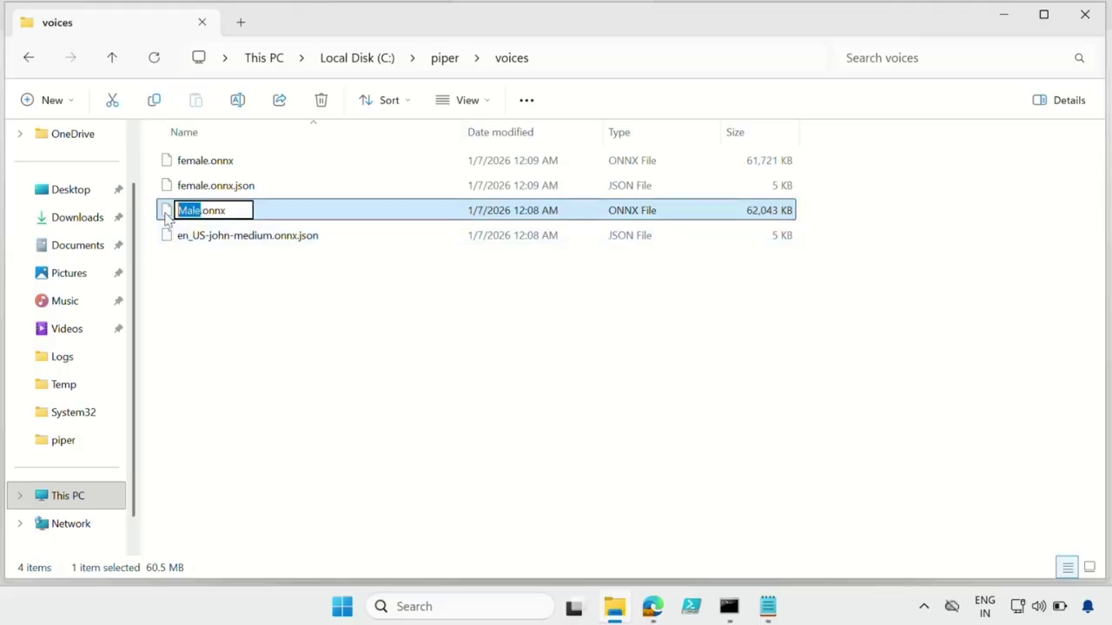
pyautogui.press('Return')
# Rename the voice config file en_US-john-medium.onnx.json to Male.onnx.json
pyautogui.click(254, 243)
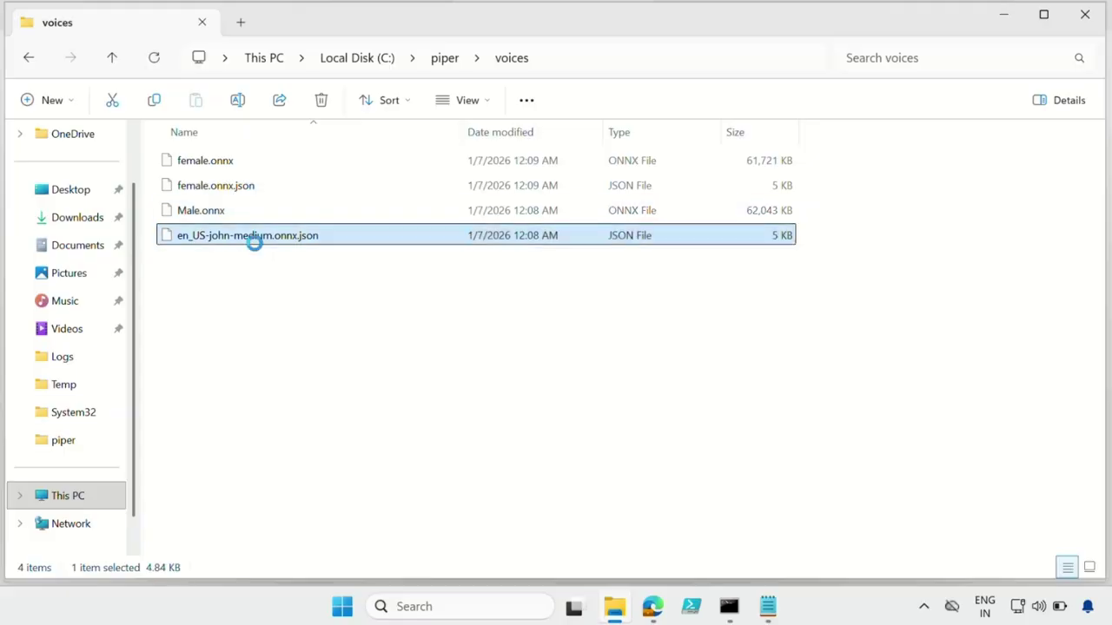
pyautogui.rightClick(253, 243)
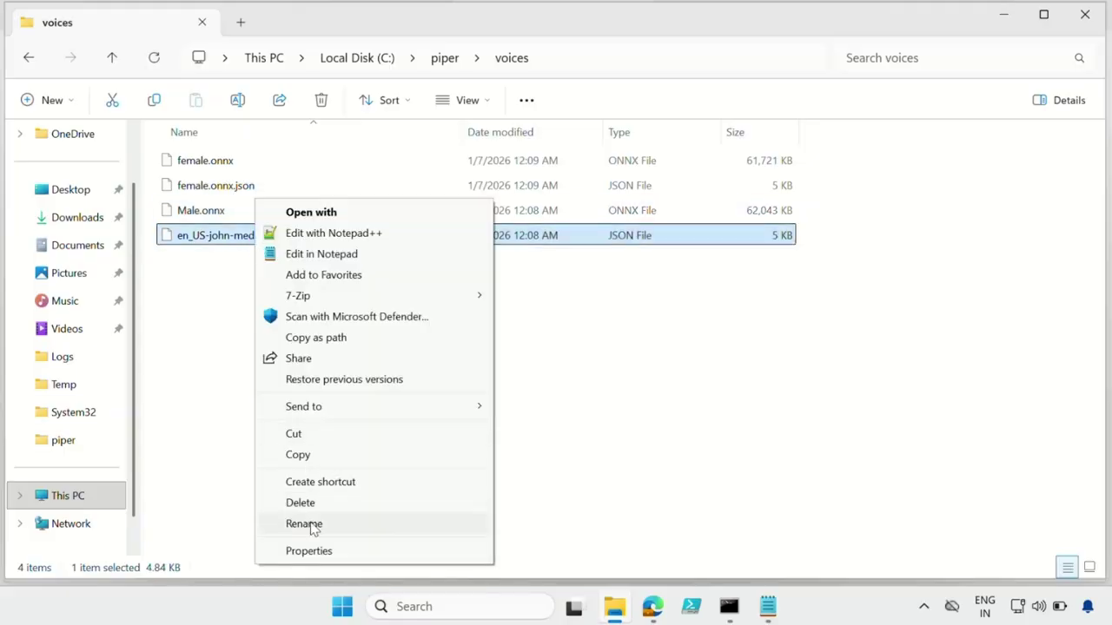
pyautogui.click(299, 525)
pyautogui.click(273, 238)
pyautogui.moveTo(272, 238); pyautogui.dragTo(174, 241)
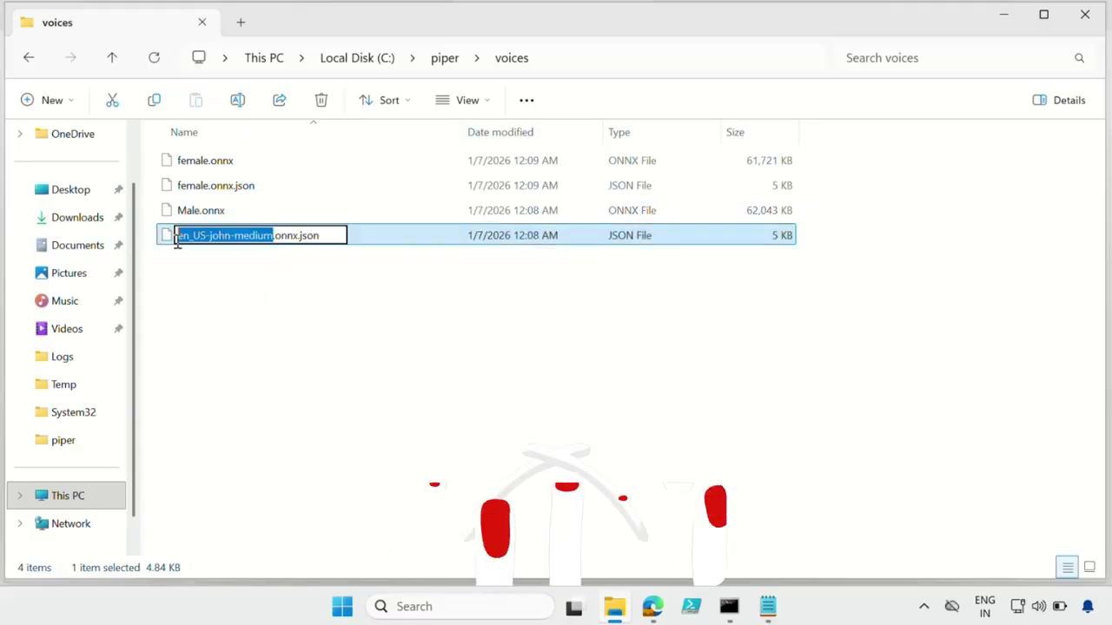
pyautogui.write('Male')
pyautogui.press('Return')
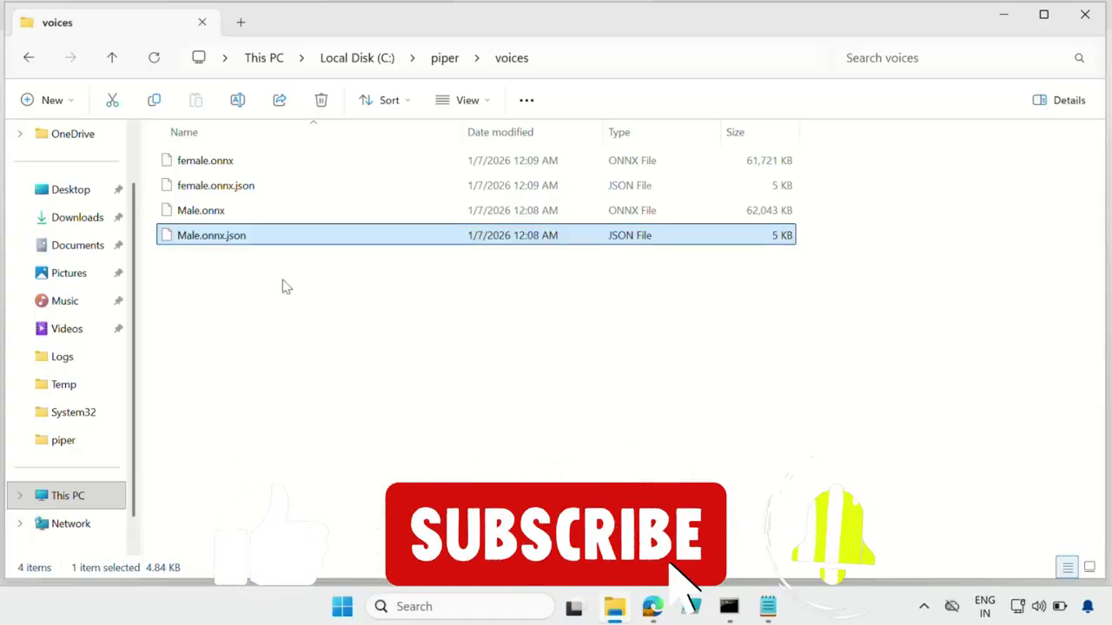
pyautogui.click(296, 300)
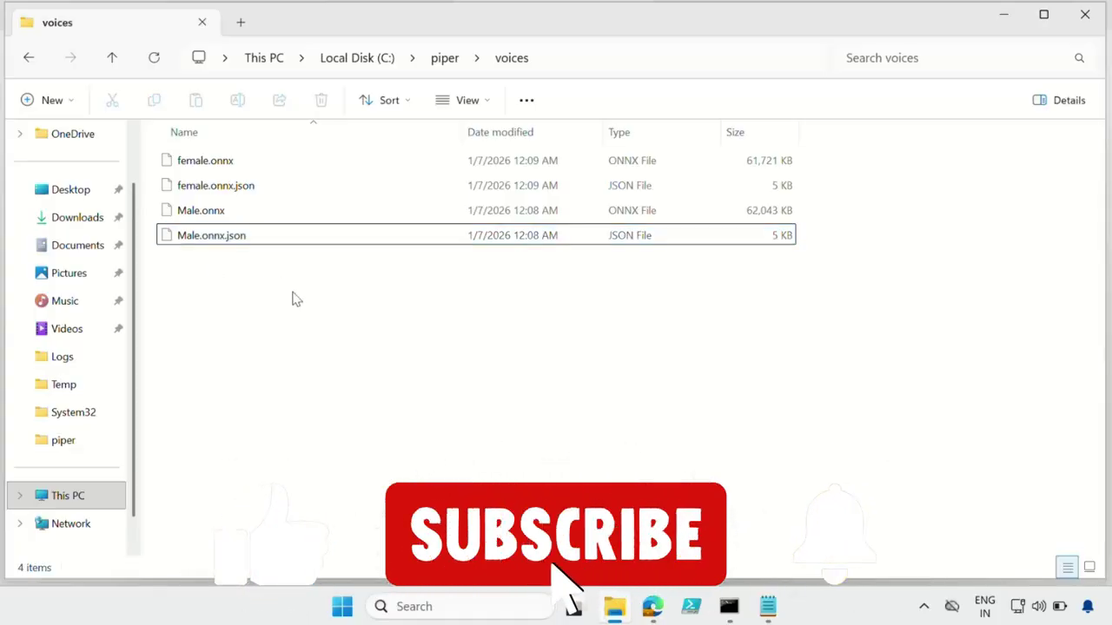
# Close the Command Prompt running the web UI and the FREE Offline Text to Speech (Piper) tab in Edge
pyautogui.click(728, 607)
pyautogui.click(867, 59)
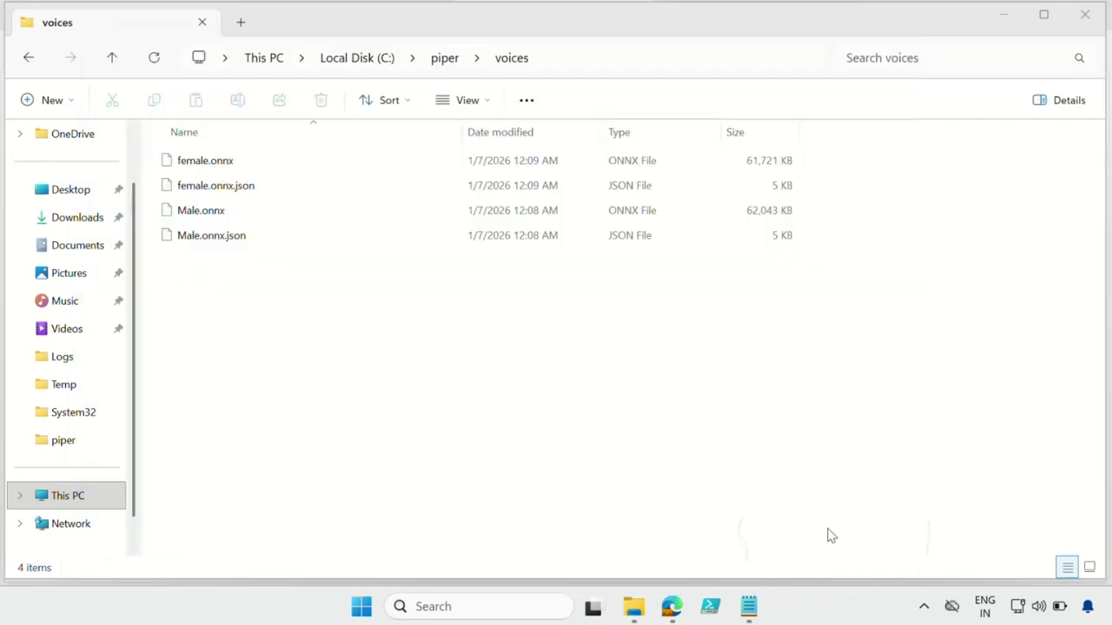
pyautogui.click(671, 606)
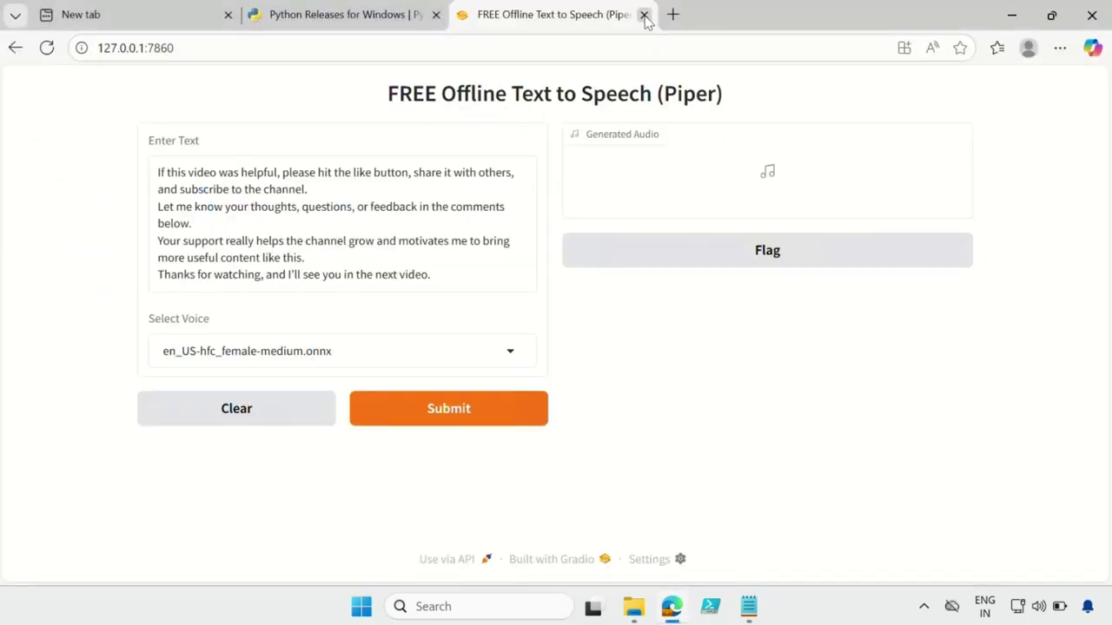
pyautogui.click(643, 15)
# Search Windows for CMD and open Command Prompt as administrator, allowing it to make changes to the device
pyautogui.click(508, 606)
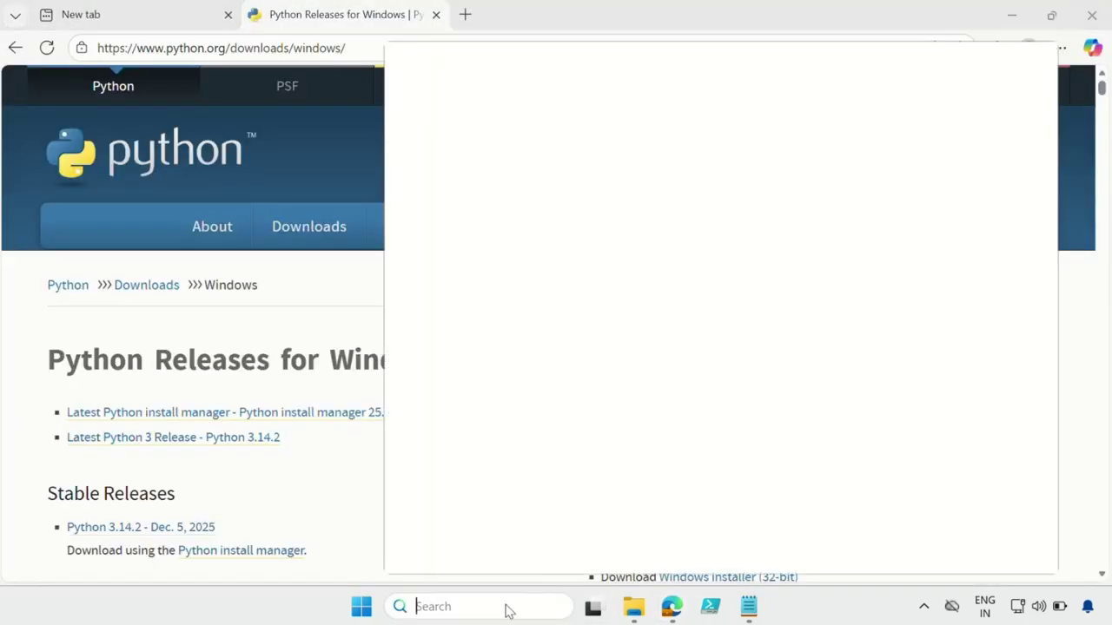
pyautogui.write('CMD')
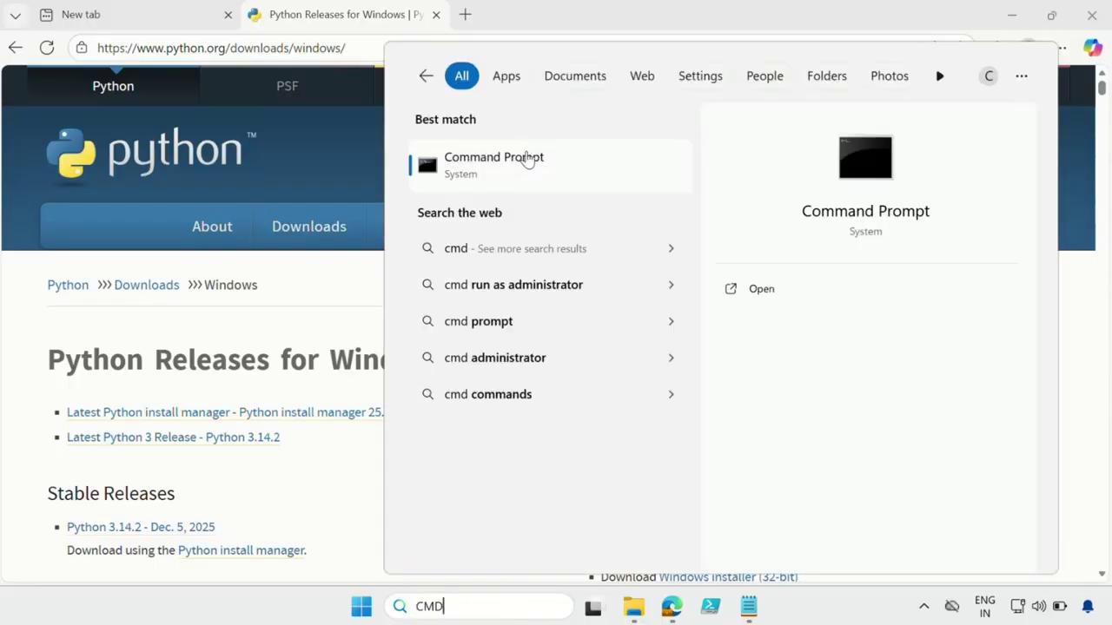
pyautogui.rightClick(526, 159)
pyautogui.click(567, 171)
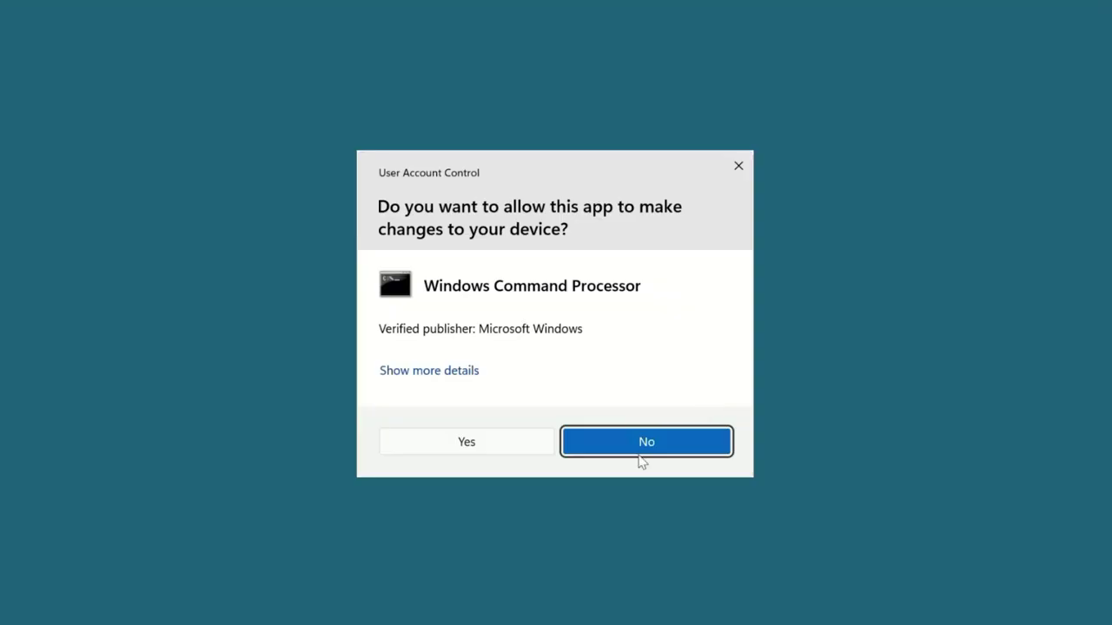
pyautogui.click(504, 443)
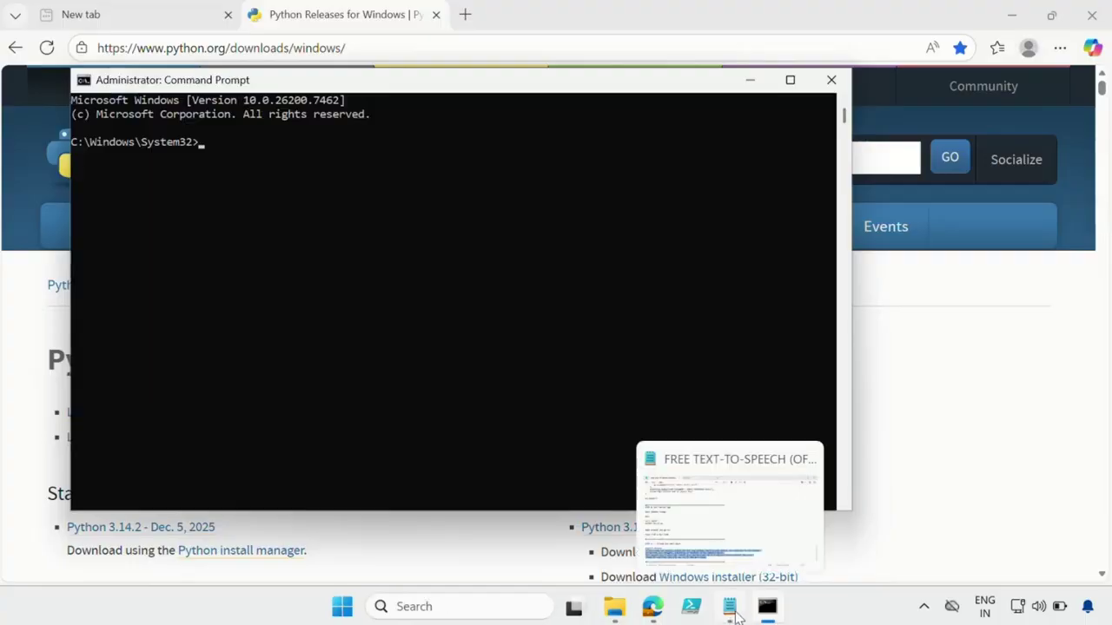
# Copy cd C:\piper and python tts_ui.py from STEP 8 of the Notepad notes and run them in the new Command Prompt
pyautogui.click(730, 606)
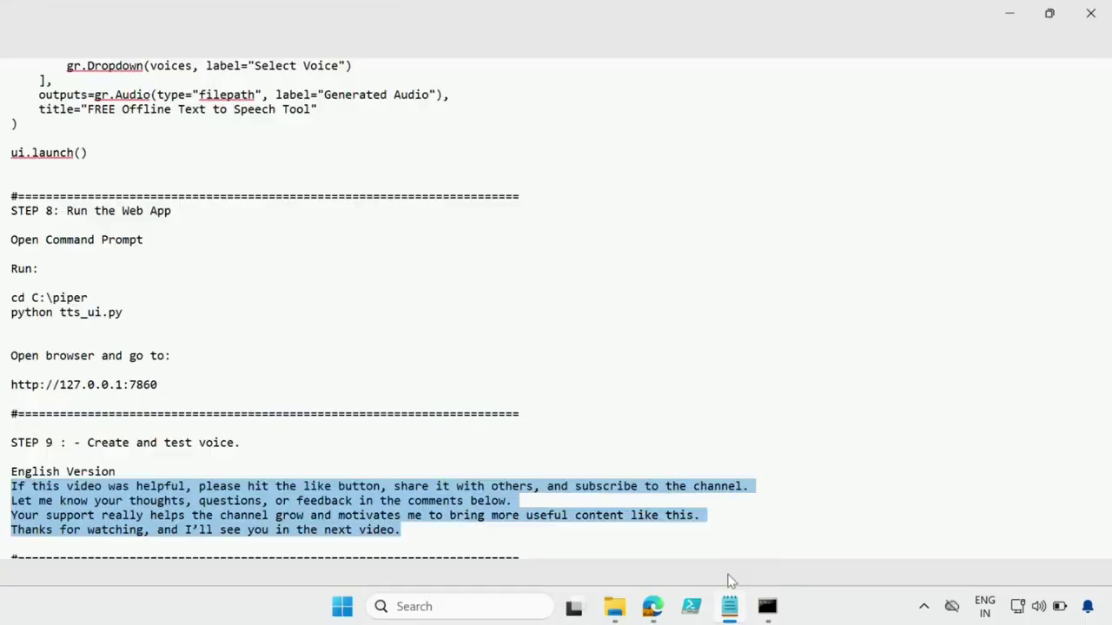
pyautogui.moveTo(132, 315); pyautogui.dragTo(11, 298)
pyautogui.rightClick(30, 314)
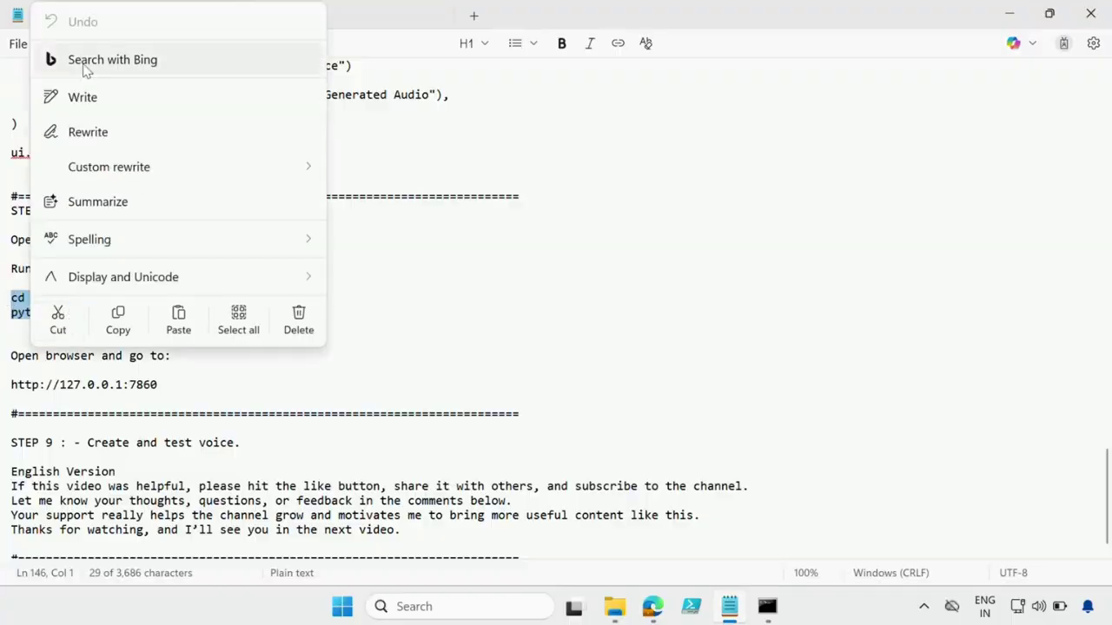
pyautogui.click(118, 322)
pyautogui.click(1009, 14)
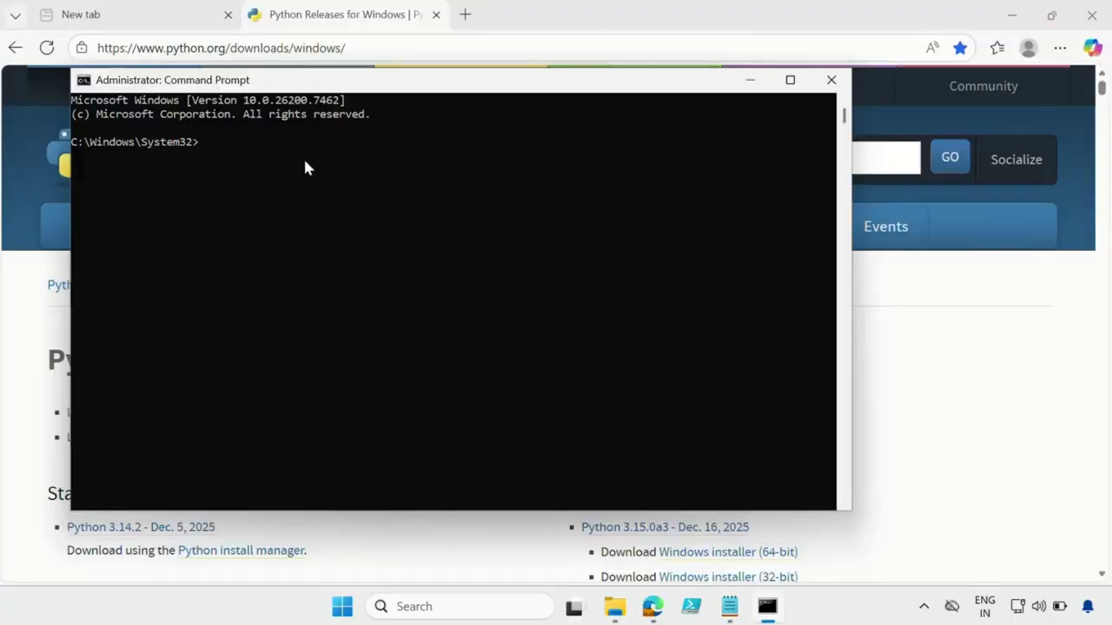
pyautogui.hotkey('ctrl', 'v')
pyautogui.moveTo(368, 183); pyautogui.dragTo(232, 189)
pyautogui.hotkey('ctrl', 'c')
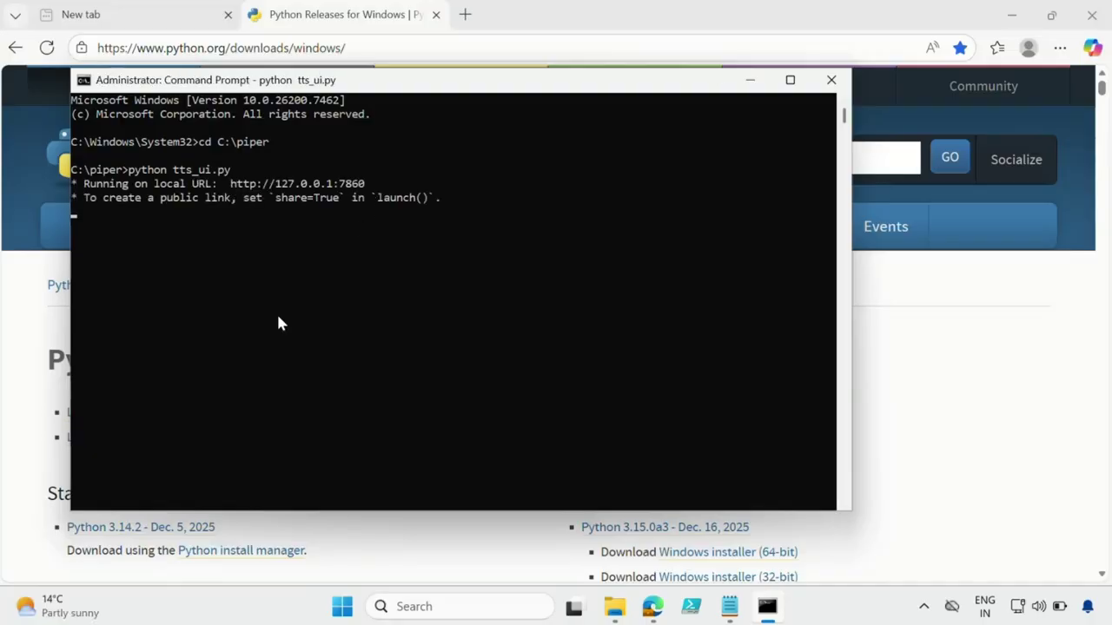
pyautogui.click(653, 613)
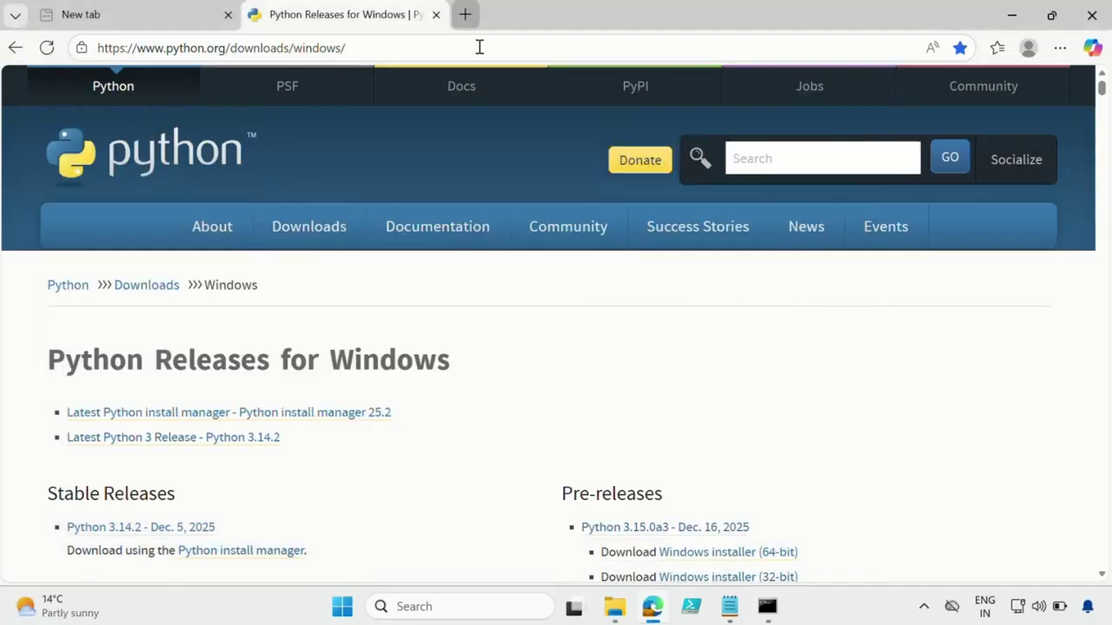
pyautogui.hotkey('ctrl', 't')
pyautogui.hotkey('ctrl', 'v')
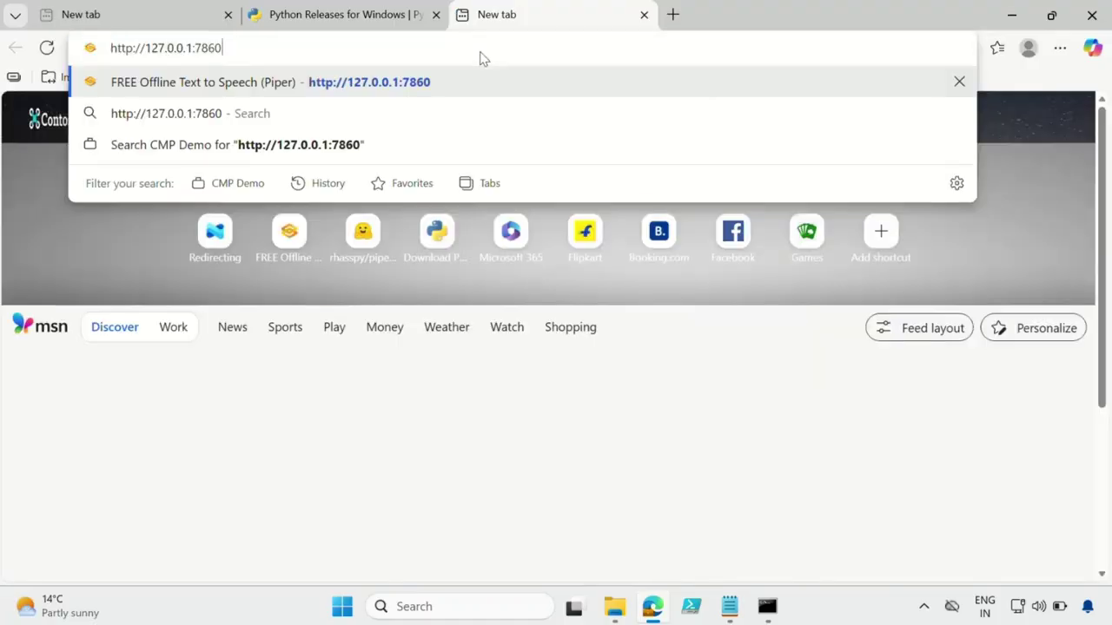
pyautogui.press('Return')
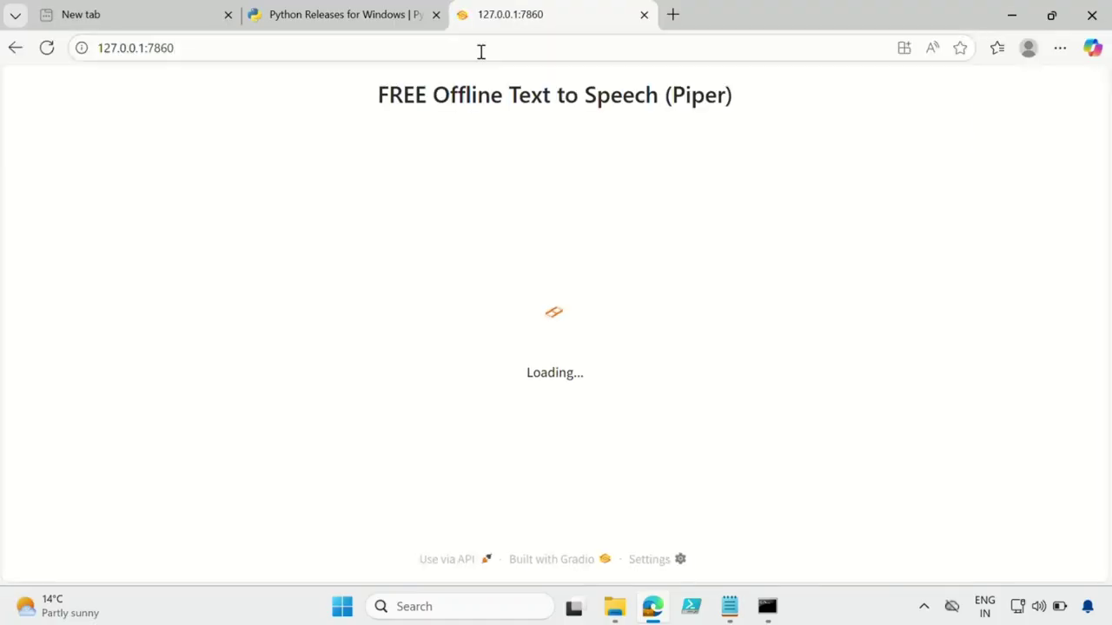
pyautogui.click(512, 339)
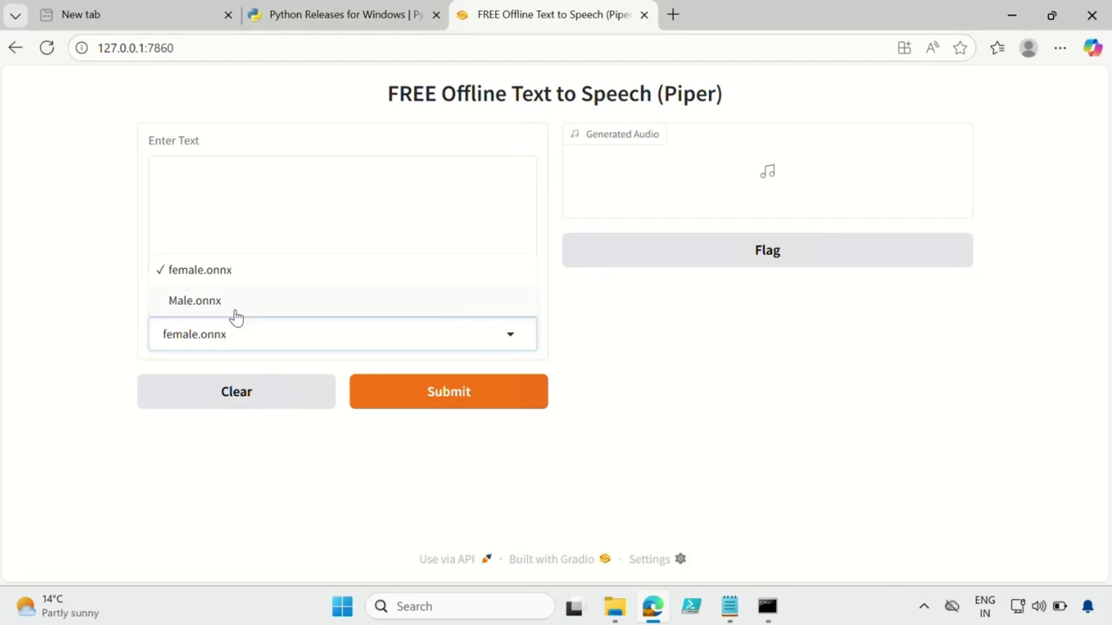